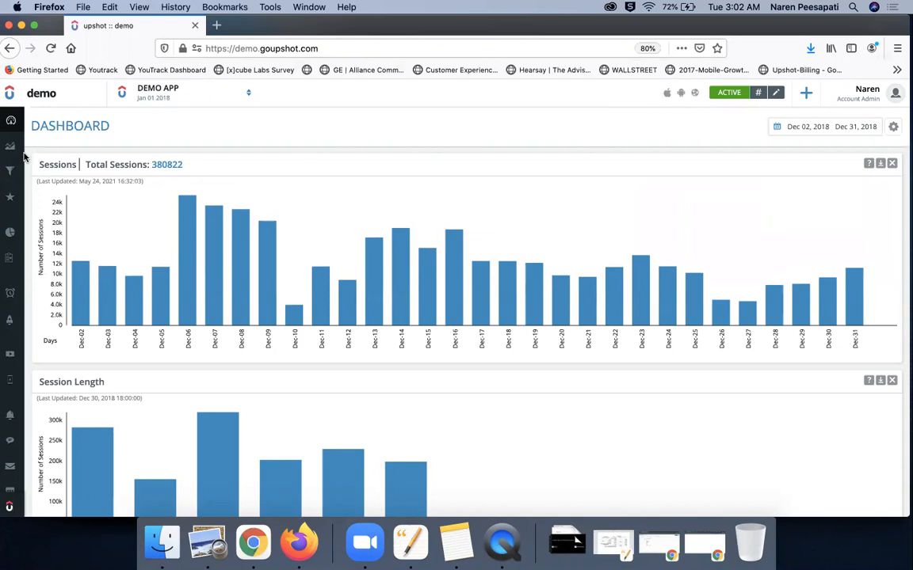
- Open the Audience report and examine the total installs and new installs charts
mouse_move(11, 157)
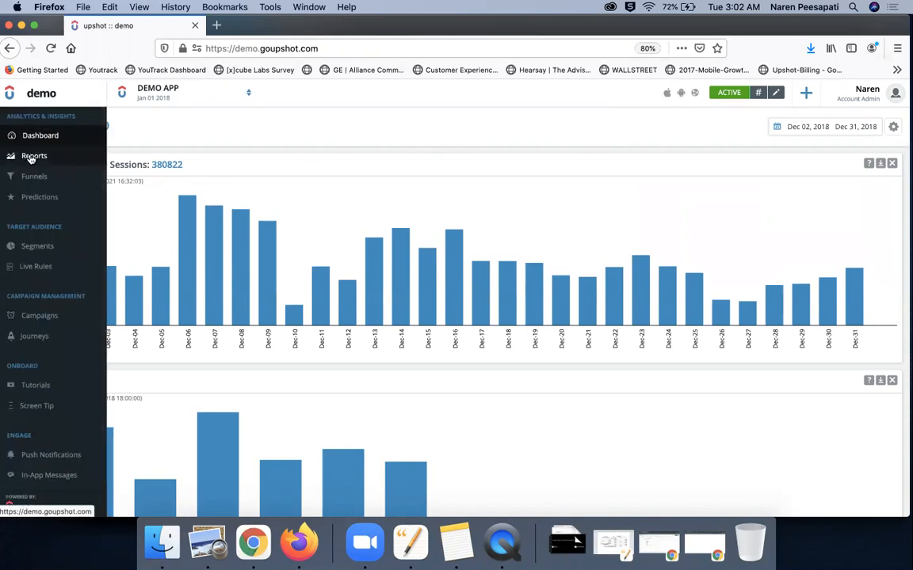
click(31, 157)
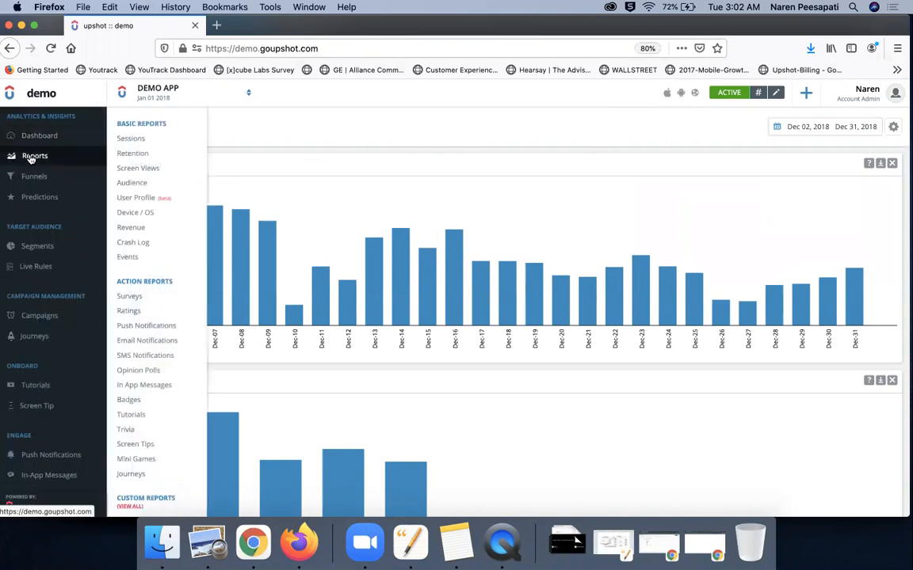
click(142, 184)
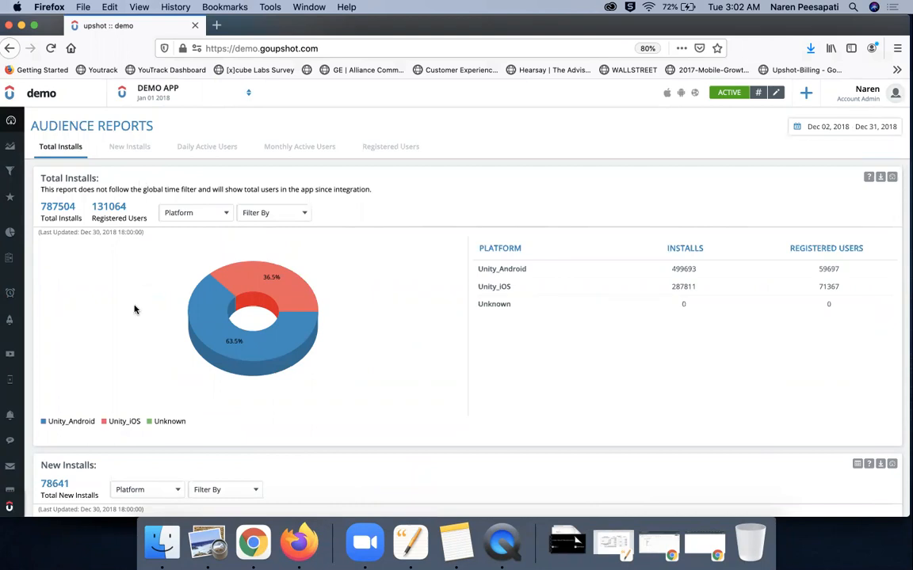
scroll(135, 309, down, 3)
scroll(134, 309, down, 2)
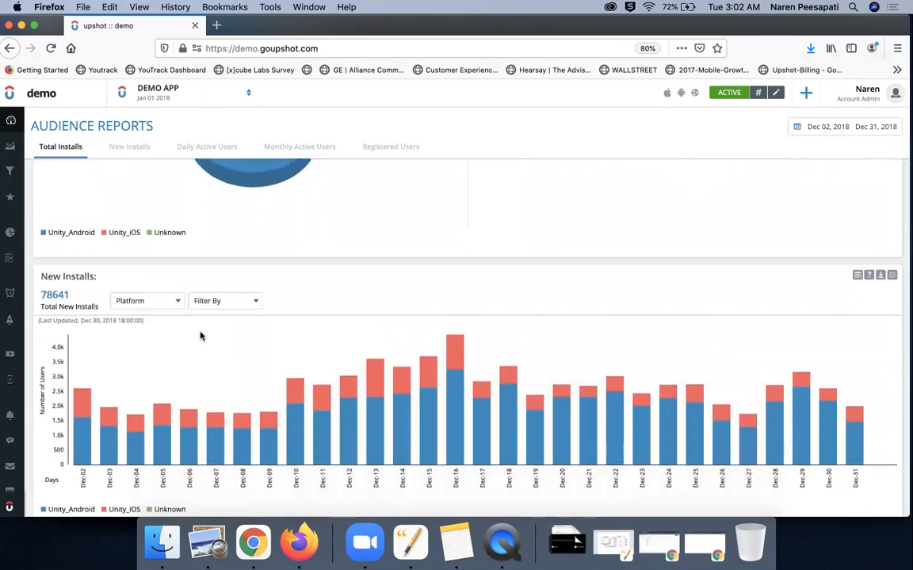
scroll(200, 336, down, 2)
mouse_move(218, 373)
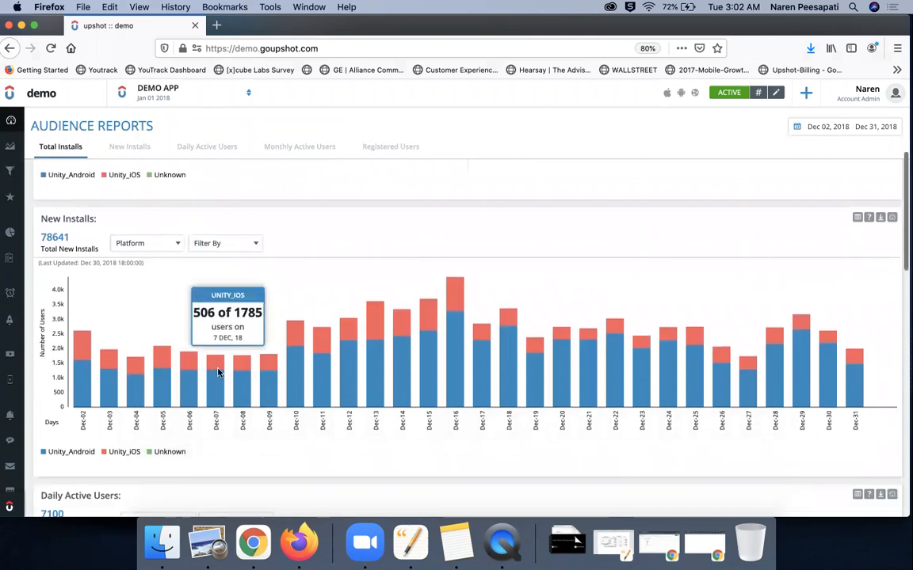
- Examine the daily active, monthly active and registered users charts in the Audience report
scroll(219, 372, down, 5)
mouse_move(240, 397)
scroll(240, 397, down, 5)
scroll(240, 398, down, 9)
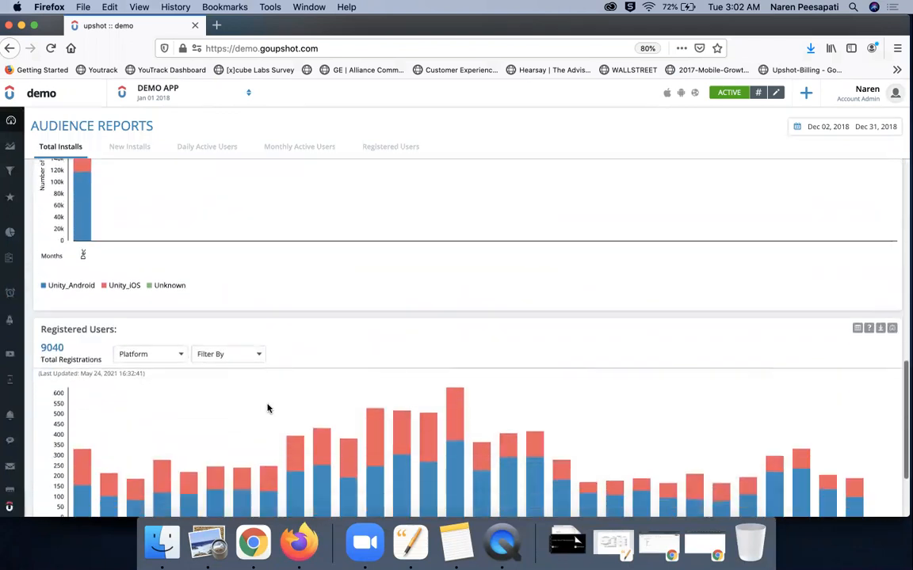
scroll(268, 408, down, 1)
mouse_move(289, 414)
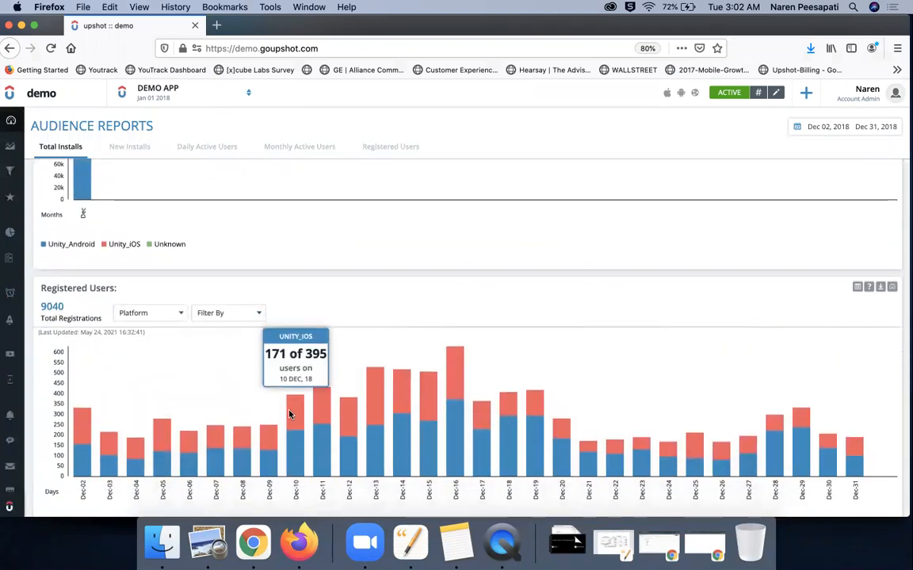
- Open the Sessions report and review the sessions, session length and sessions by location charts
mouse_move(9, 204)
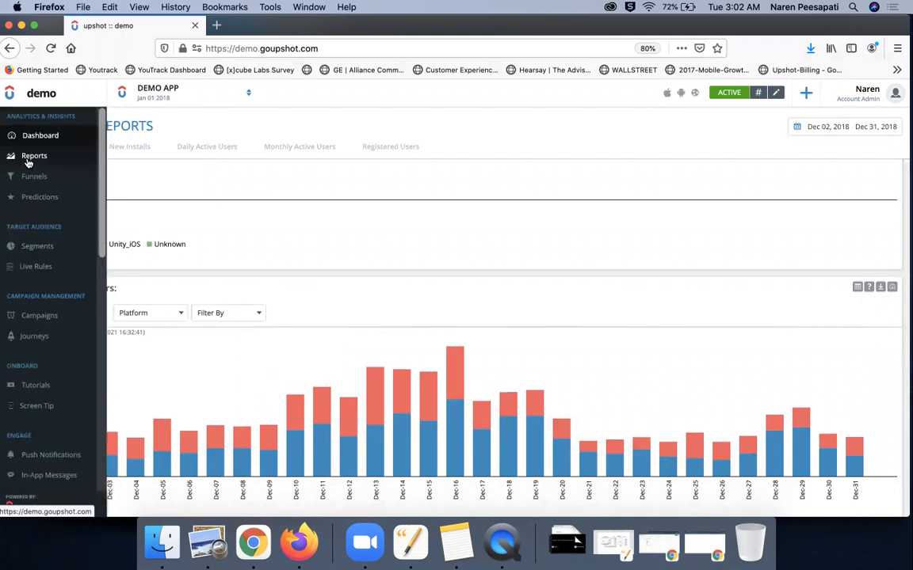
mouse_move(29, 161)
click(135, 139)
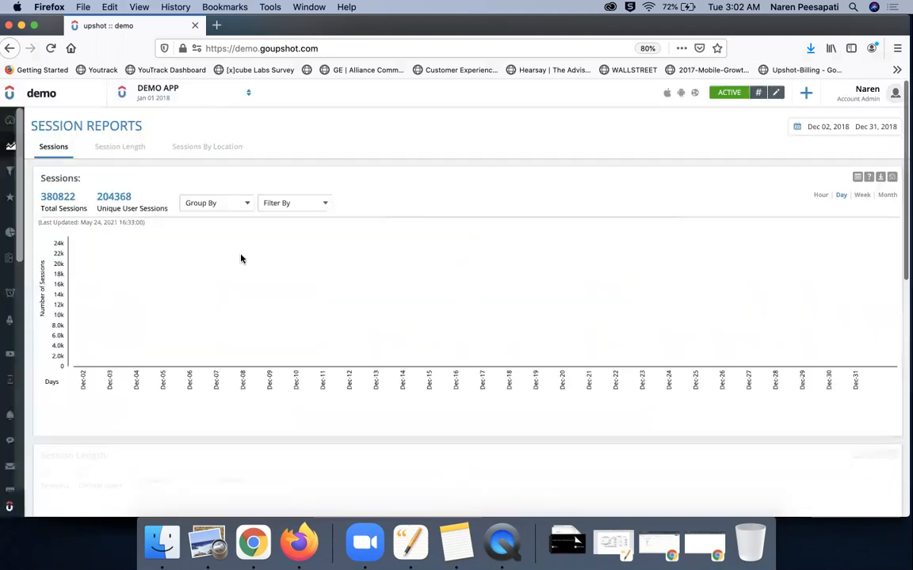
scroll(173, 429, down, 1)
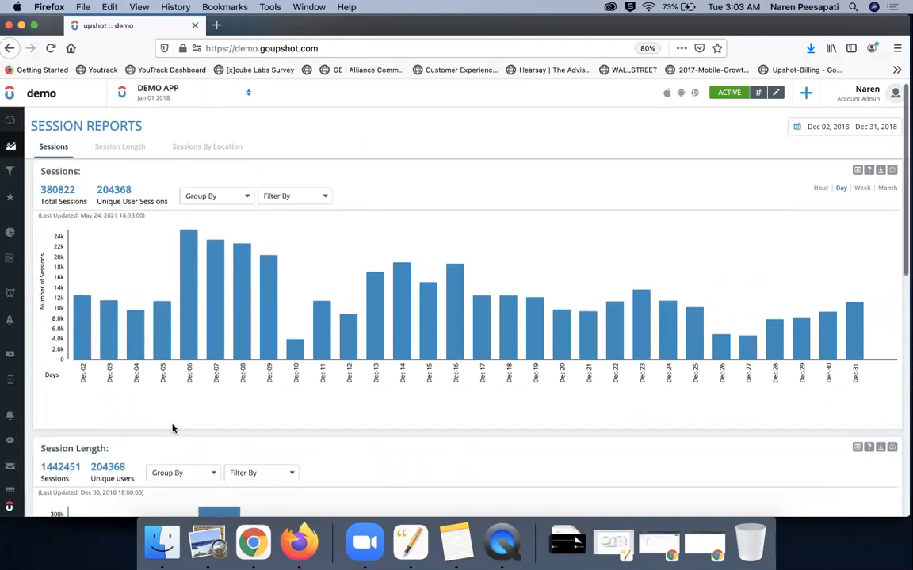
scroll(172, 429, down, 5)
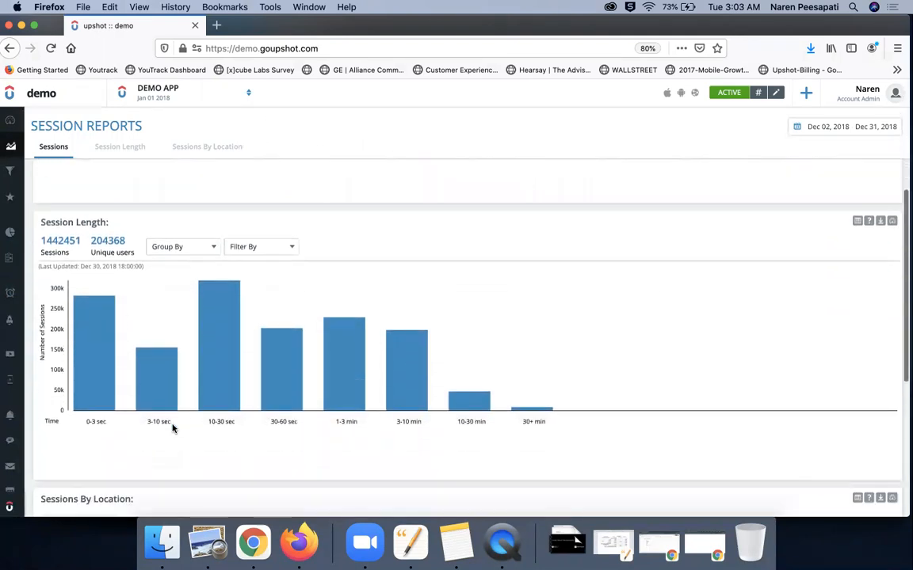
scroll(172, 429, down, 5)
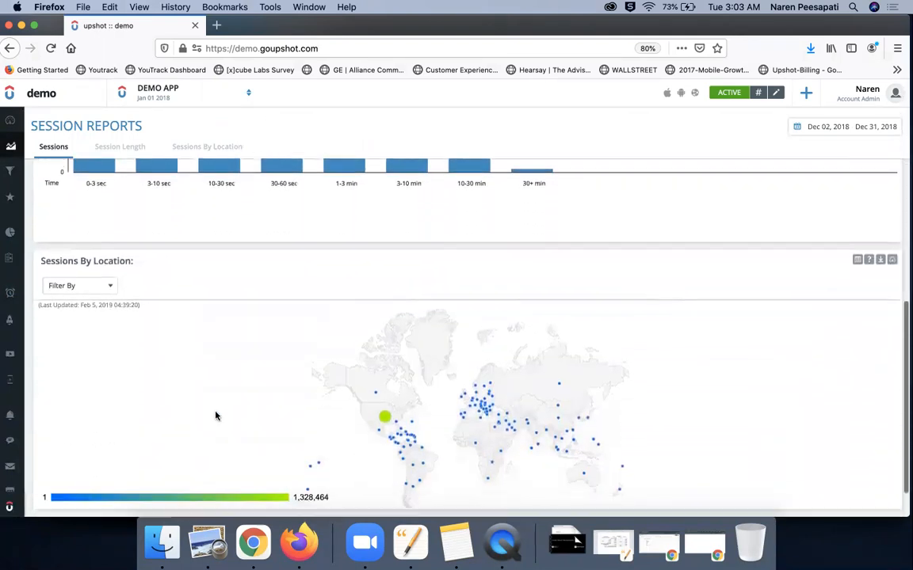
mouse_move(372, 417)
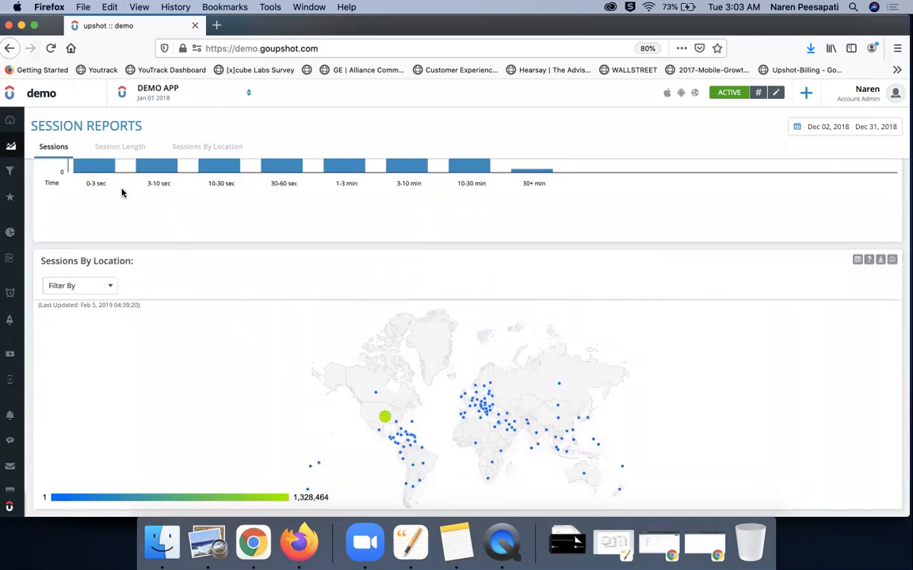
- Open the Screen Views report and review its summary, the screen views table and the single screen snapshot for CardAdded
mouse_move(14, 157)
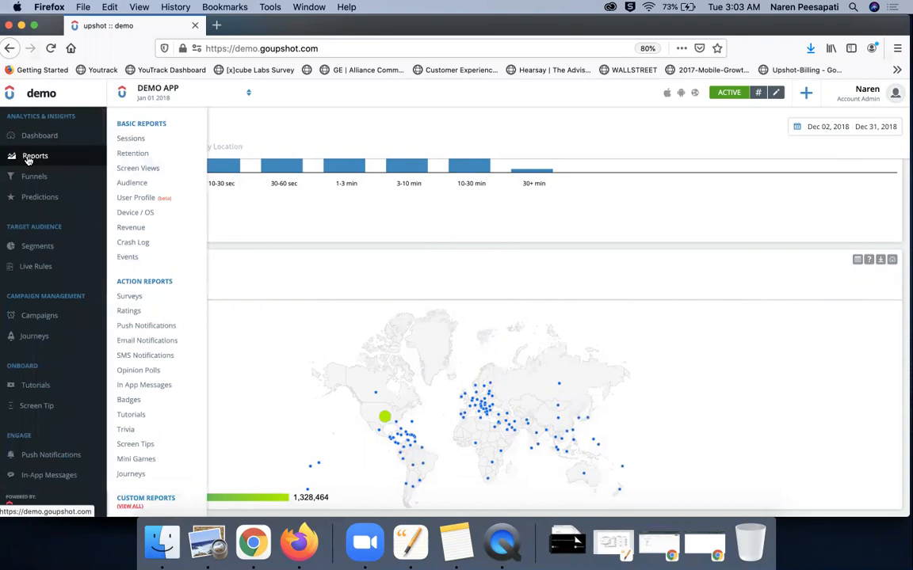
click(140, 170)
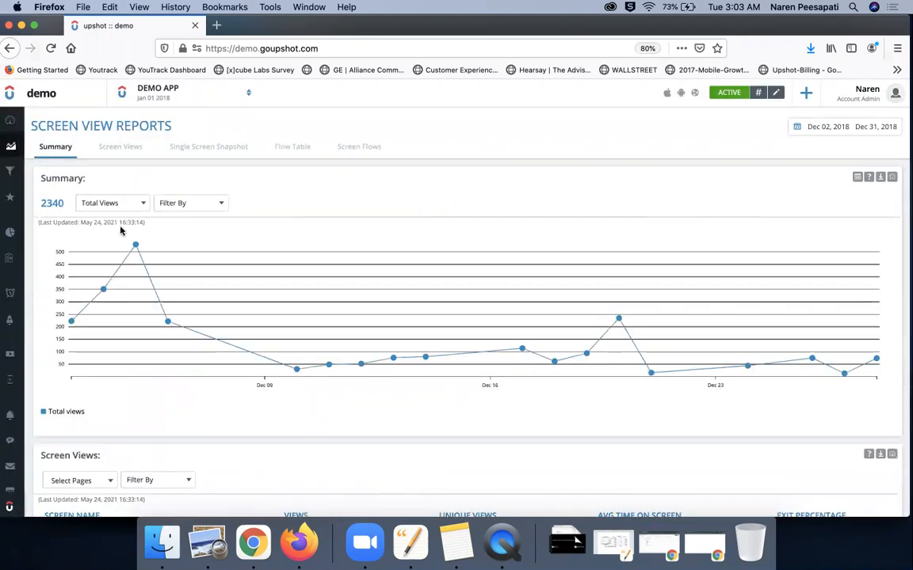
scroll(40, 286, down, 5)
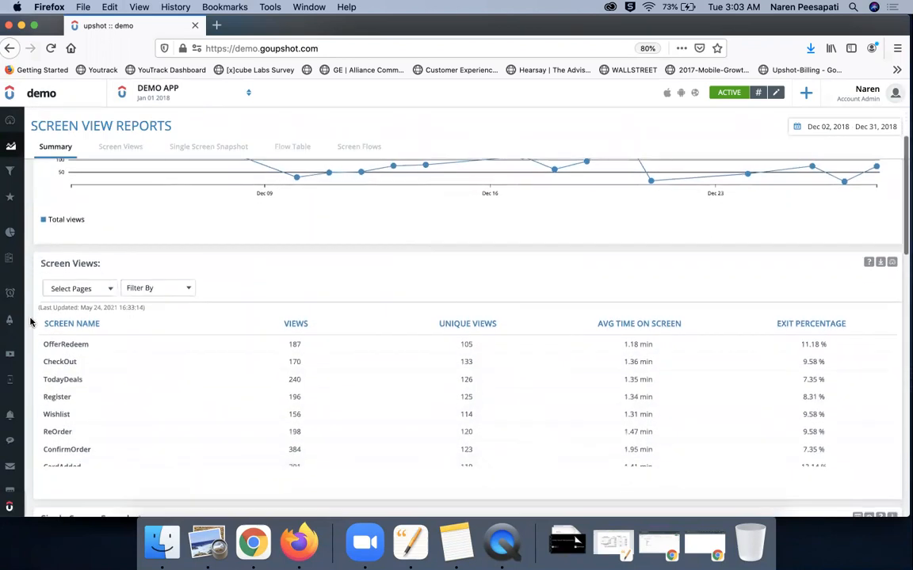
scroll(32, 315, down, 1)
scroll(30, 321, down, 4)
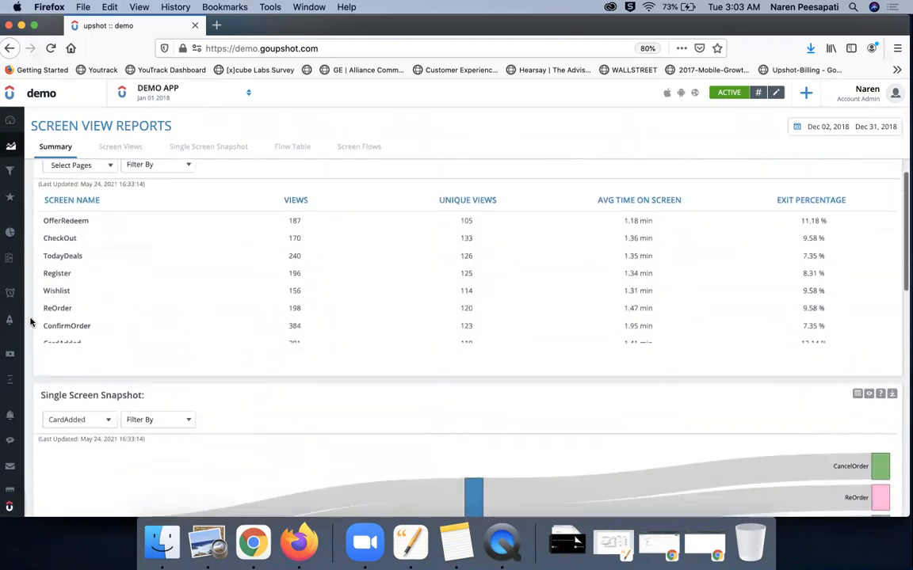
scroll(30, 321, down, 5)
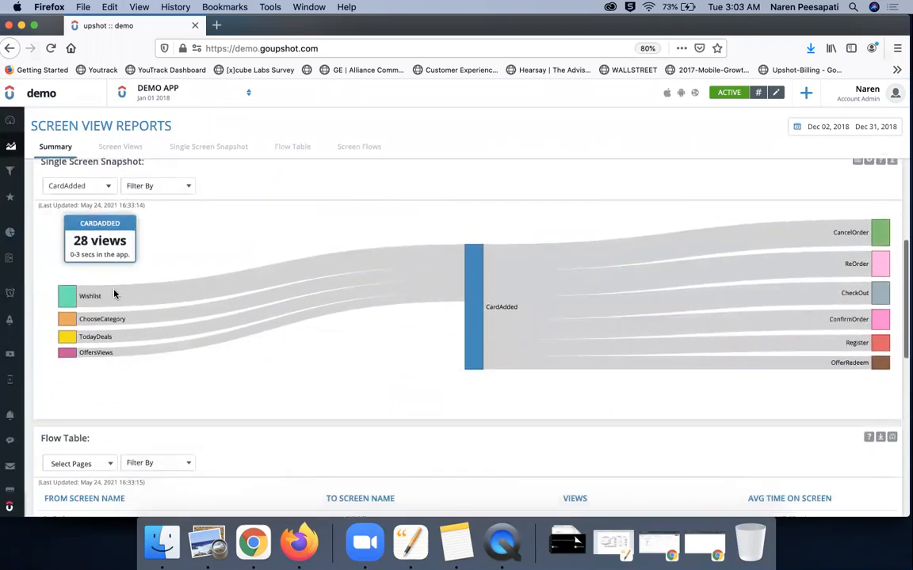
click(98, 186)
click(199, 239)
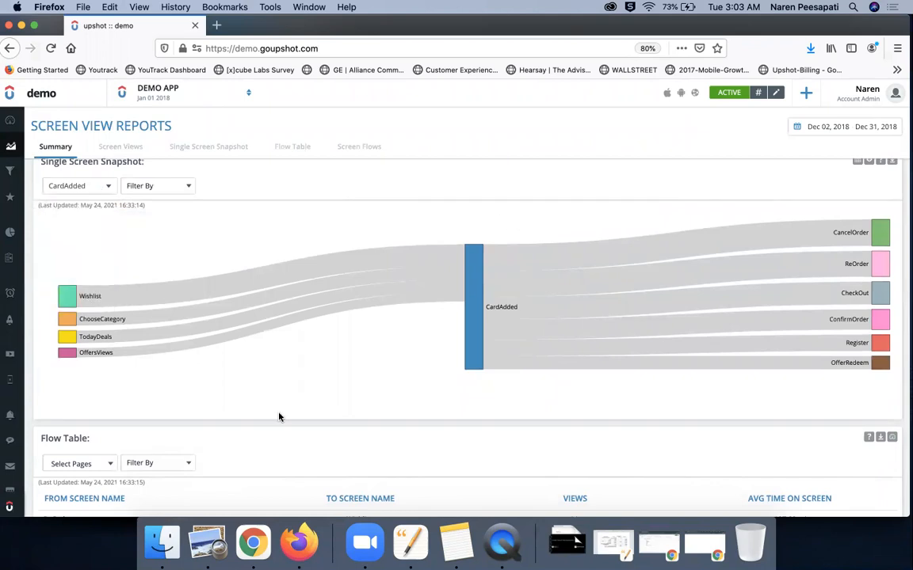
- Expand the ConfirmOrder node in the ChooseCategory screen flow of the Screen Views report
scroll(279, 417, down, 5)
scroll(222, 374, down, 5)
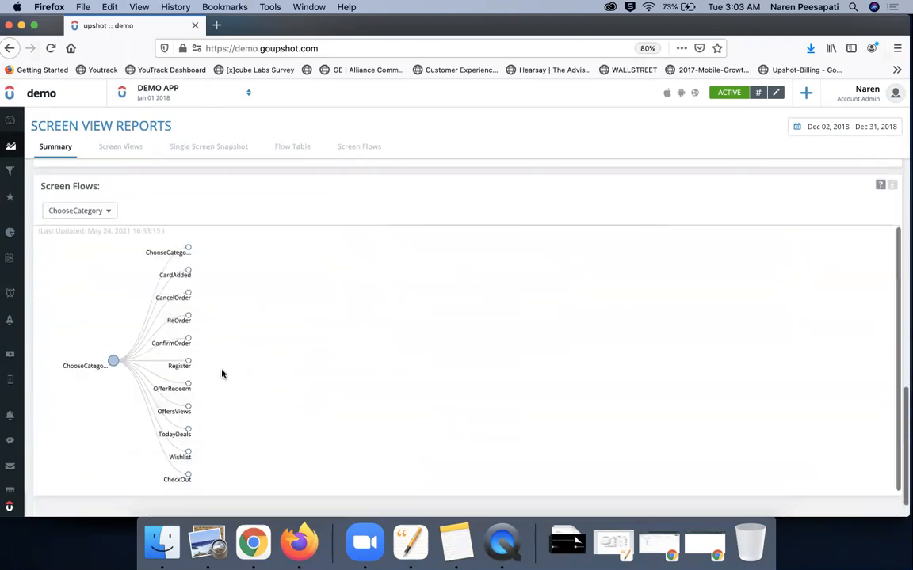
click(188, 340)
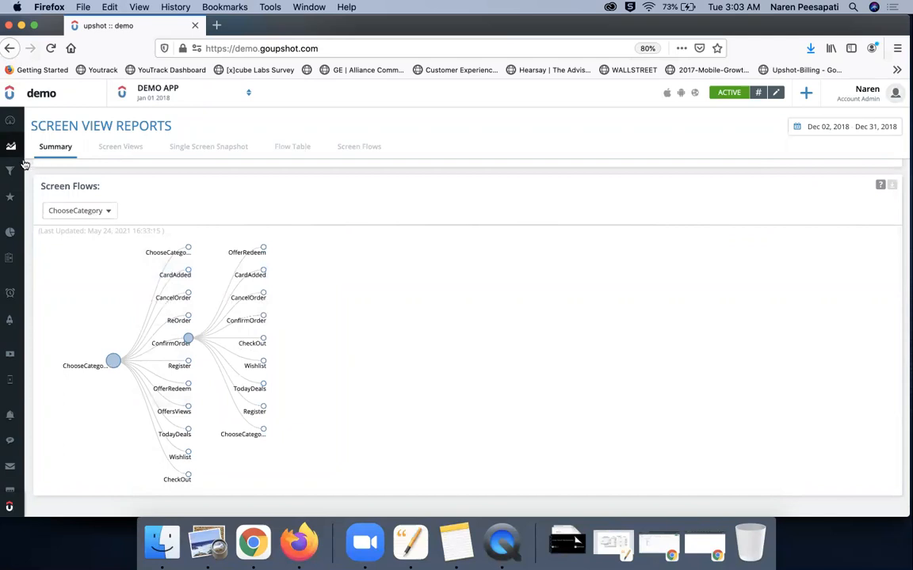
- Open the Revenue report and review the revenue summary figures
mouse_move(26, 156)
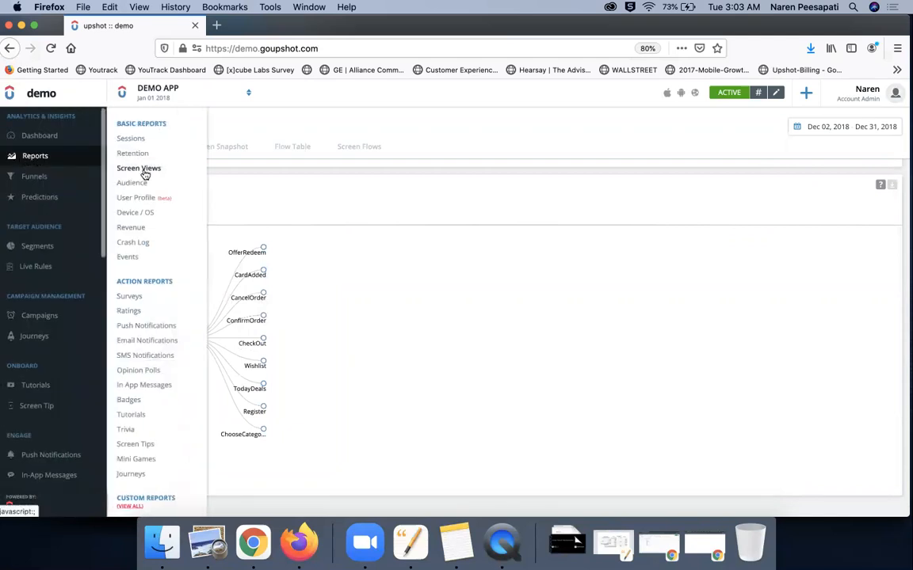
click(131, 229)
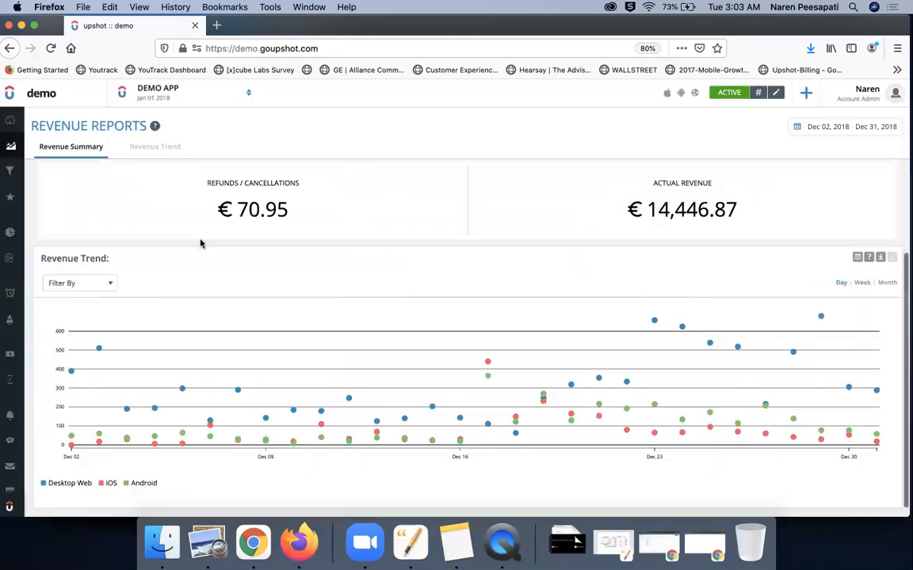
scroll(201, 244, up, 5)
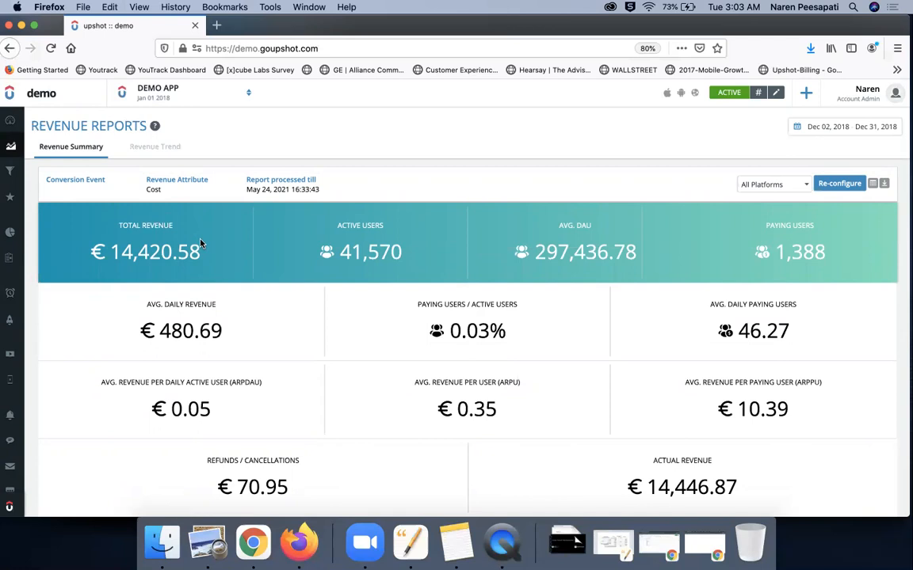
- View the revenue report's configuration options, close them without changes, and examine the revenue trend chart
click(835, 185)
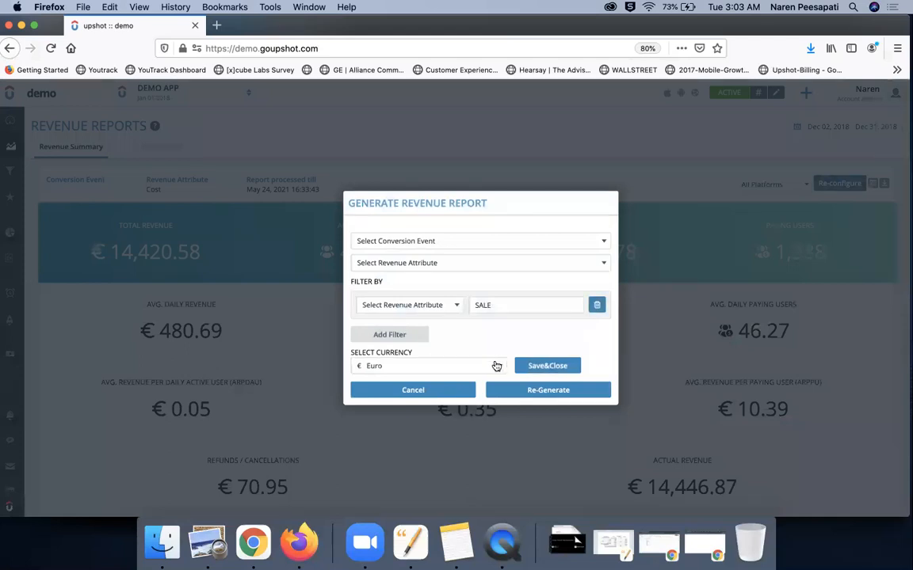
click(634, 192)
scroll(570, 321, down, 5)
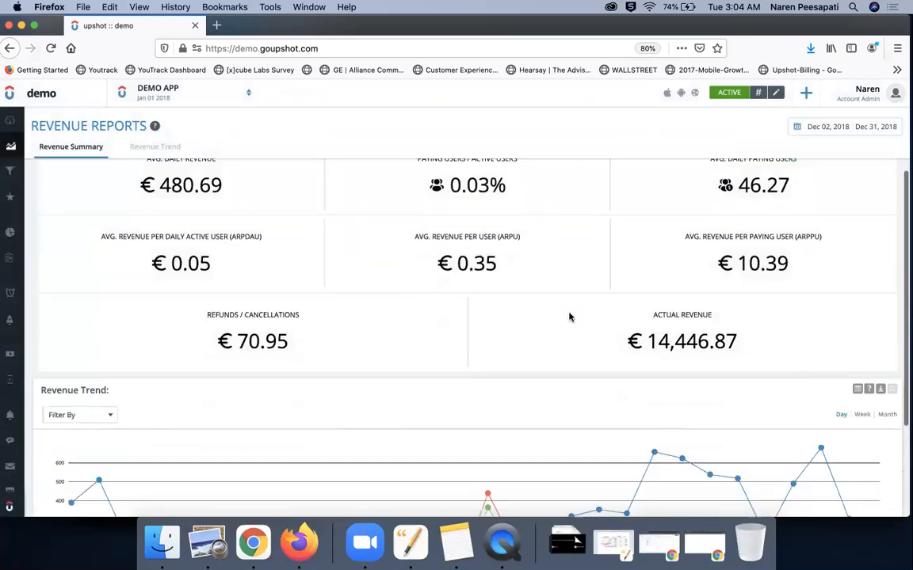
scroll(569, 317, down, 2)
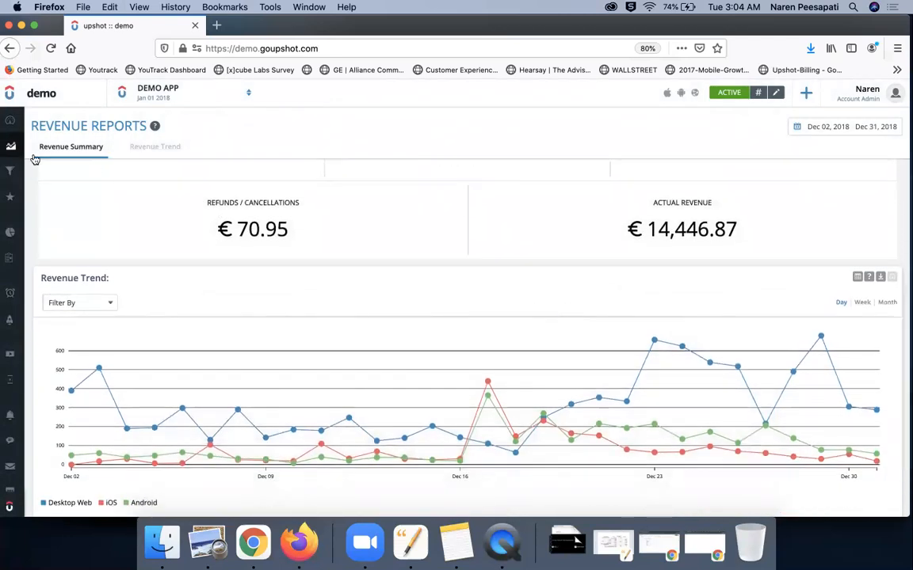
- Open the Crash Log report and examine the crash overview chart and the list of open iOS crashes
mouse_move(15, 159)
mouse_move(48, 157)
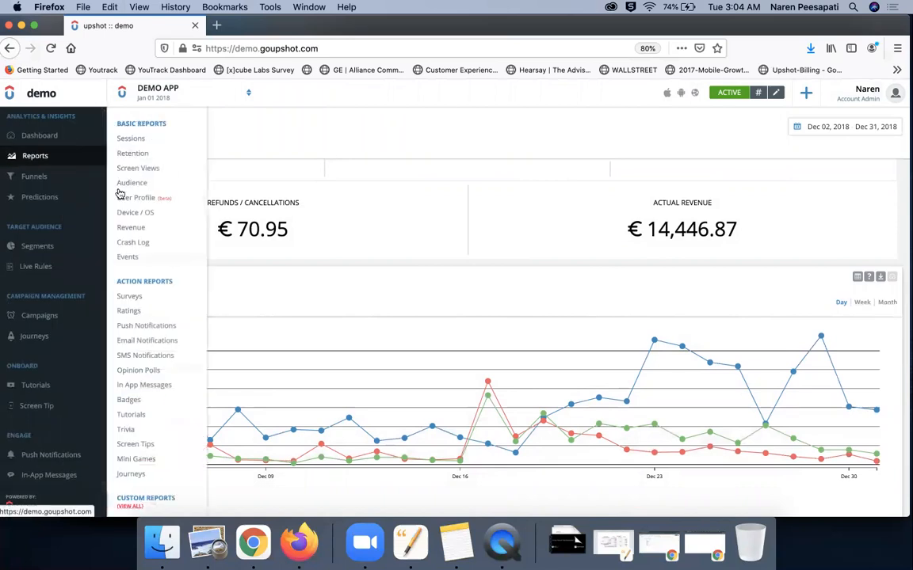
click(133, 243)
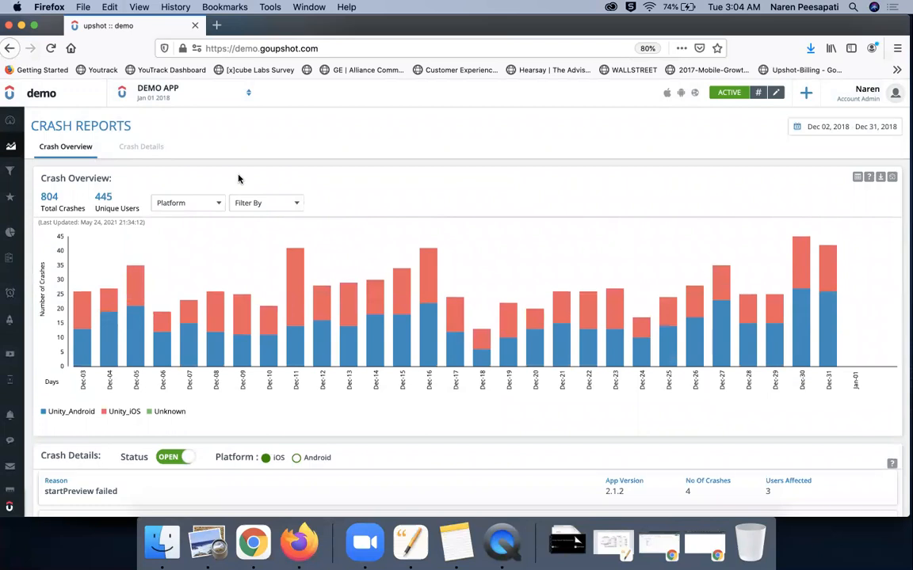
scroll(239, 179, down, 5)
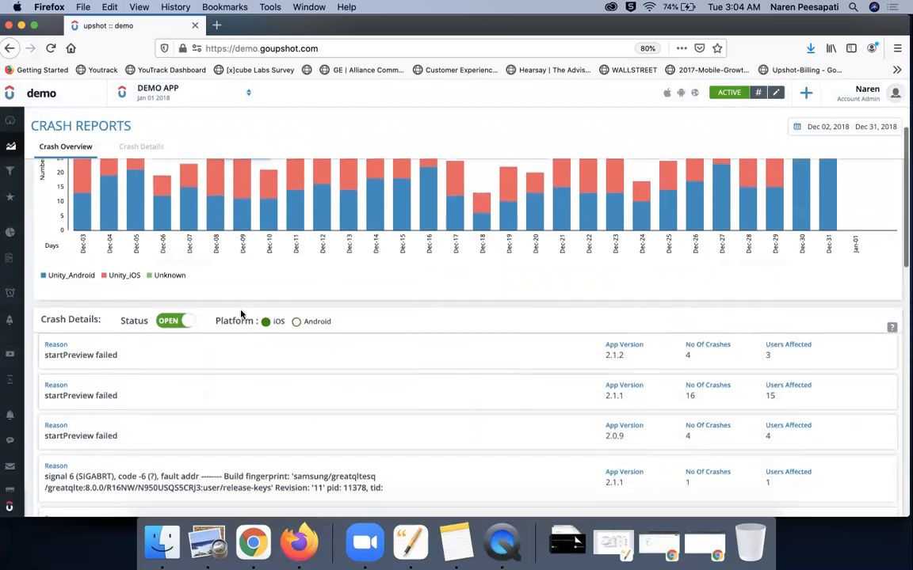
scroll(269, 329, down, 1)
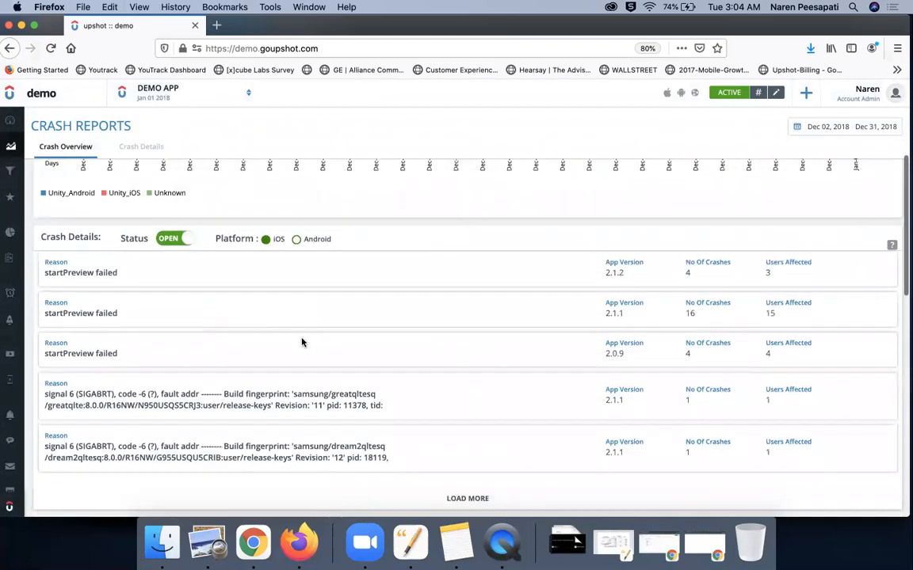
- Open the details of the samsung/greatqltesq signal 6 (SIGABRT) crash, review its device statistics and device list, and close them
click(345, 400)
scroll(572, 260, down, 2)
scroll(572, 260, down, 2)
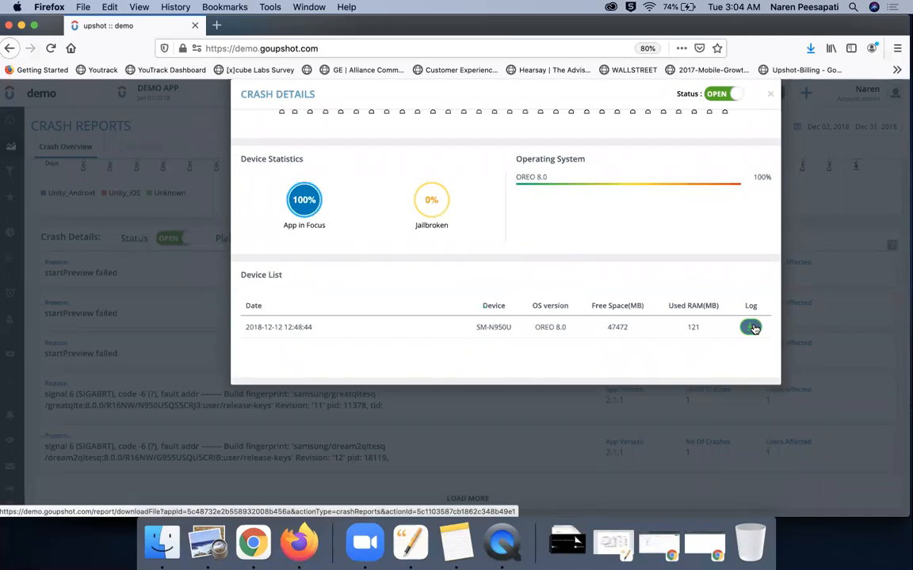
click(770, 97)
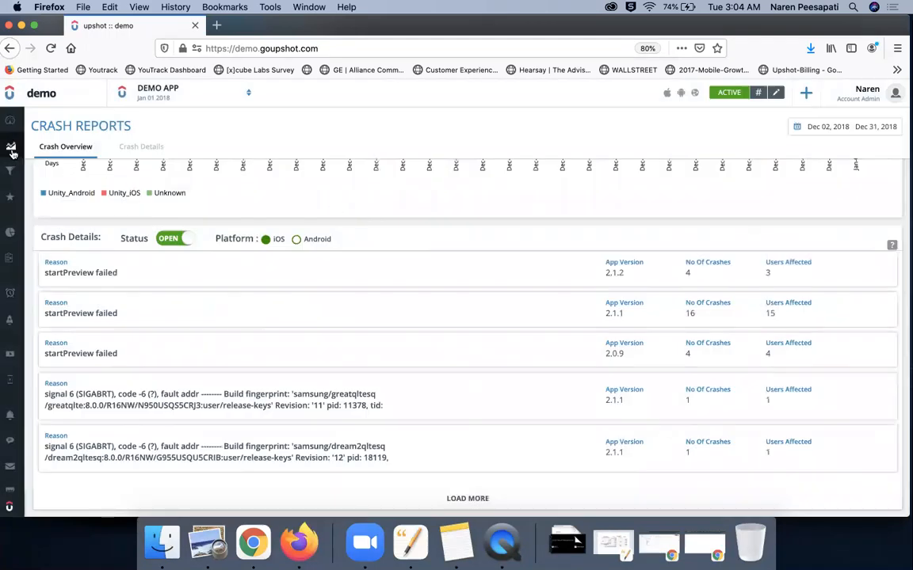
- Open the Events report and examine the events overview chart, including the ChooseCategory event
mouse_move(30, 157)
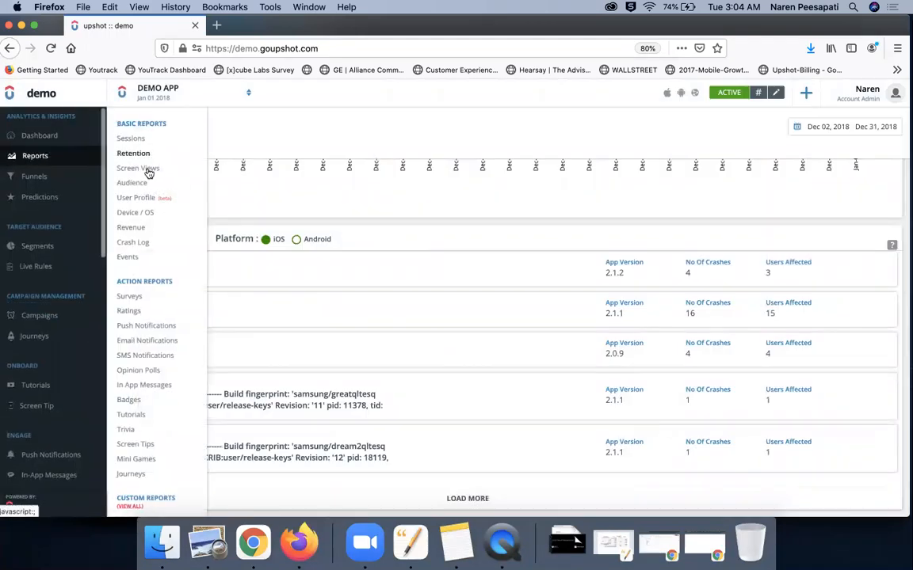
click(128, 258)
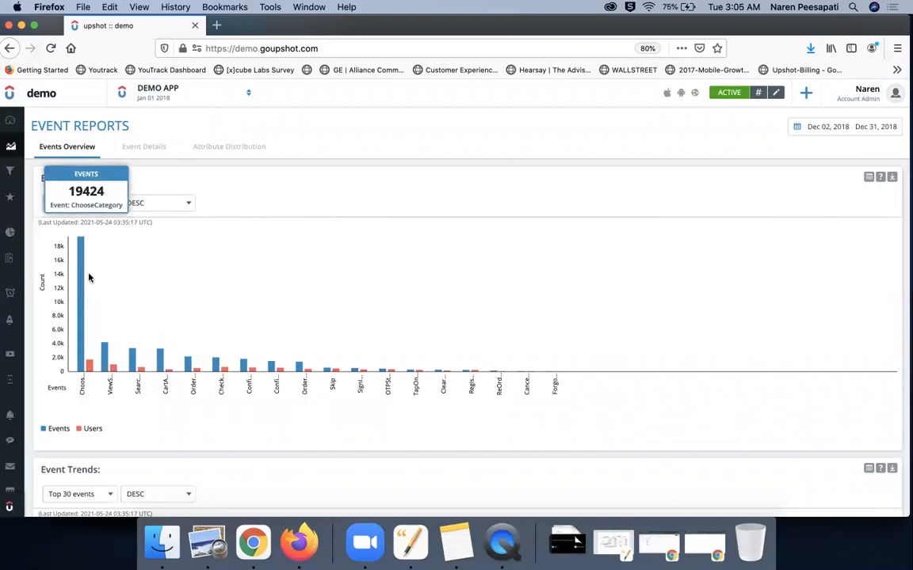
- Limit the Events Overview chart to selected events, choosing CardAdded and CartActivity
mouse_move(91, 365)
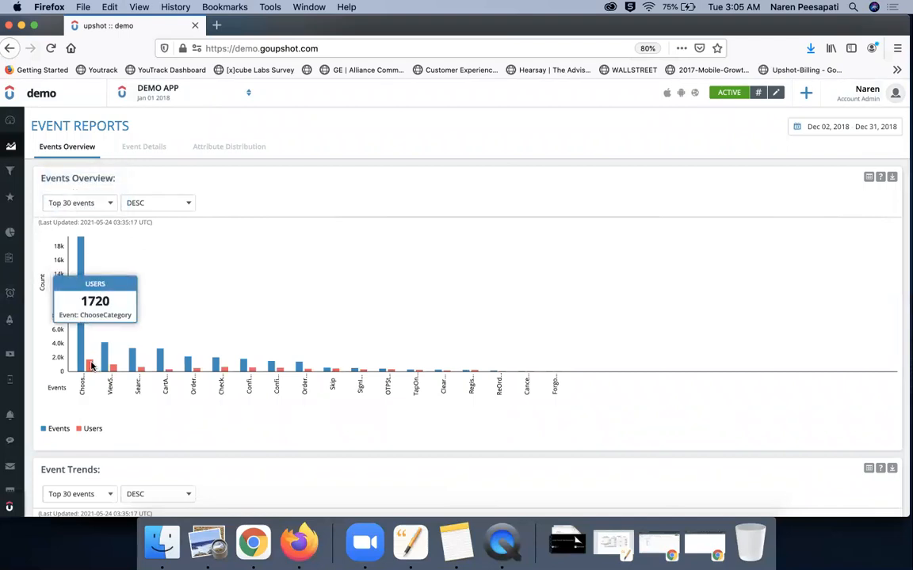
click(89, 204)
click(91, 242)
click(180, 205)
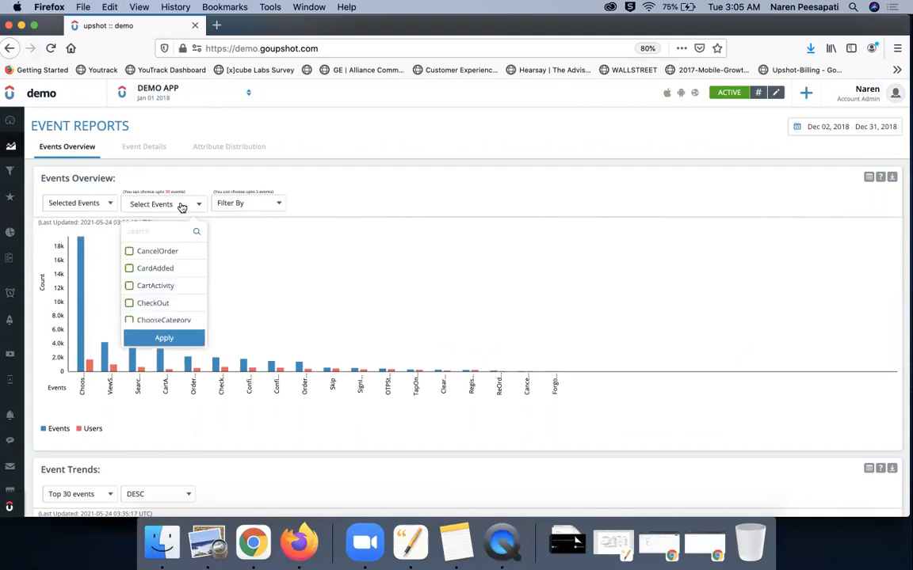
scroll(175, 286, down, 3)
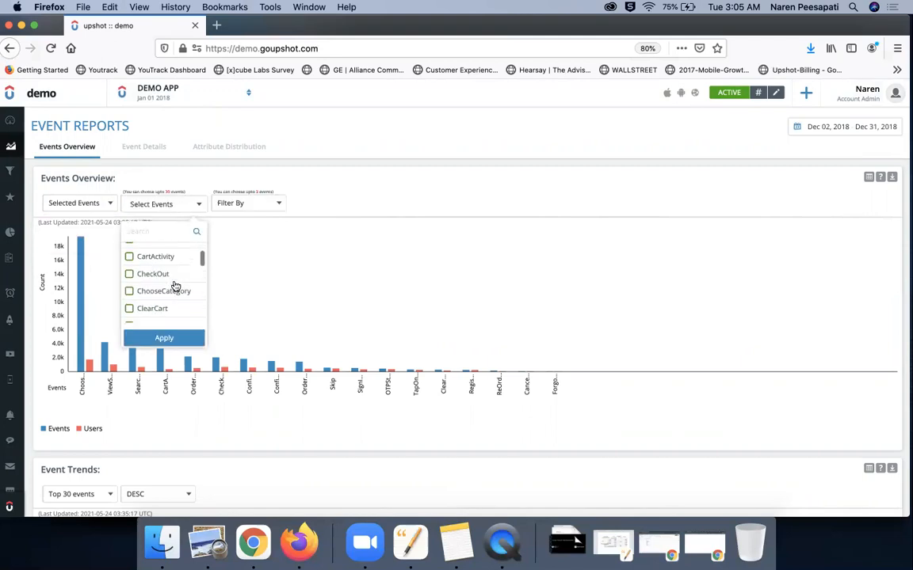
scroll(175, 286, up, 3)
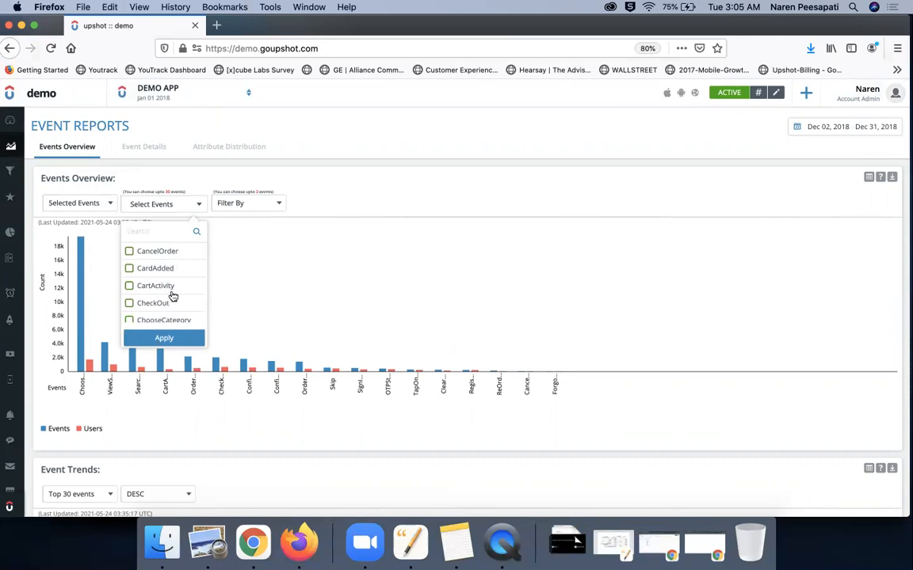
click(164, 268)
click(164, 337)
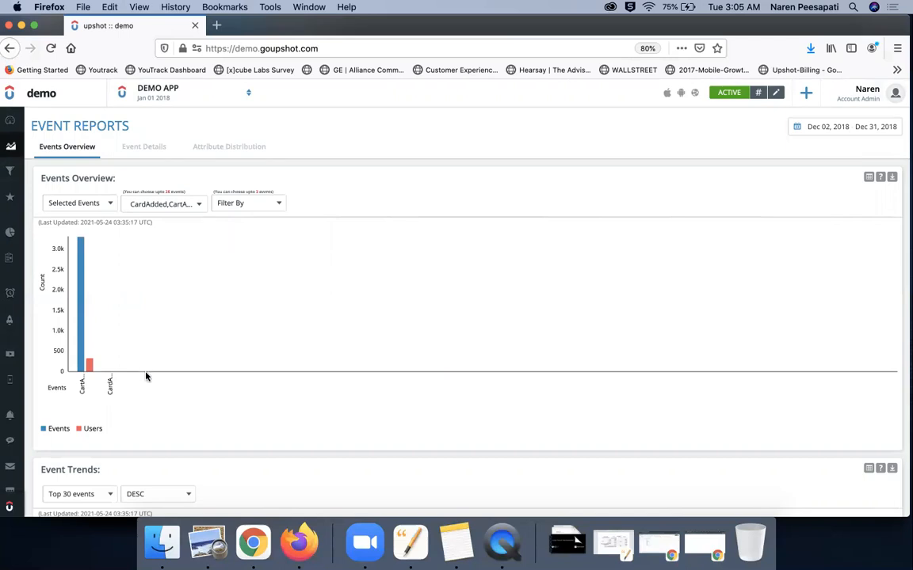
- Show Attribute Details for the CancelOrder event's Reason attribute and examine the attribute trend chart
scroll(146, 375, down, 5)
scroll(147, 374, down, 5)
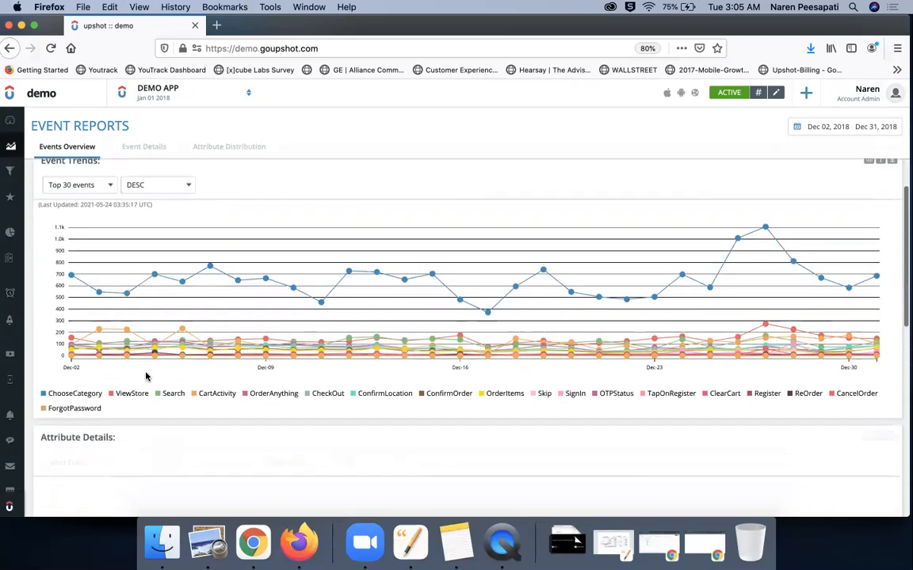
click(496, 355)
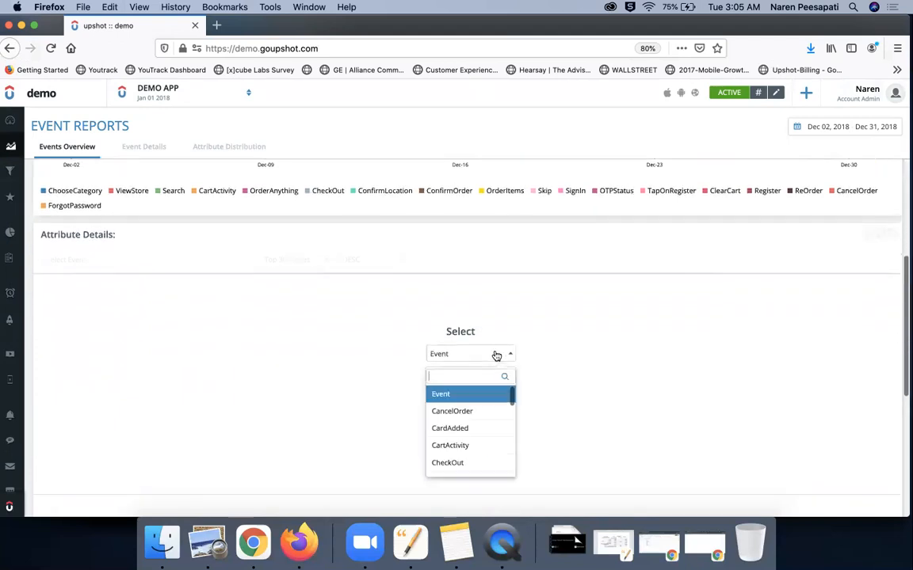
click(476, 413)
click(500, 377)
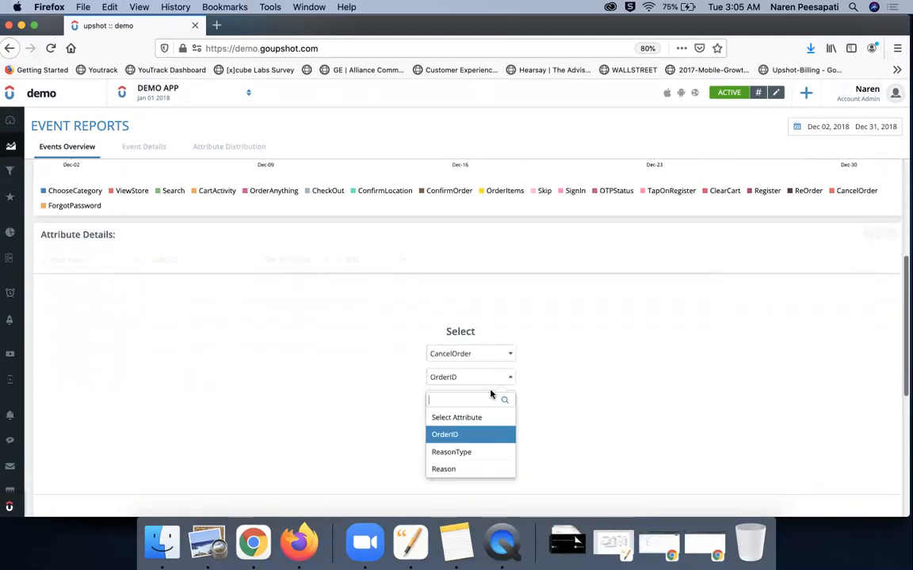
click(466, 469)
click(476, 403)
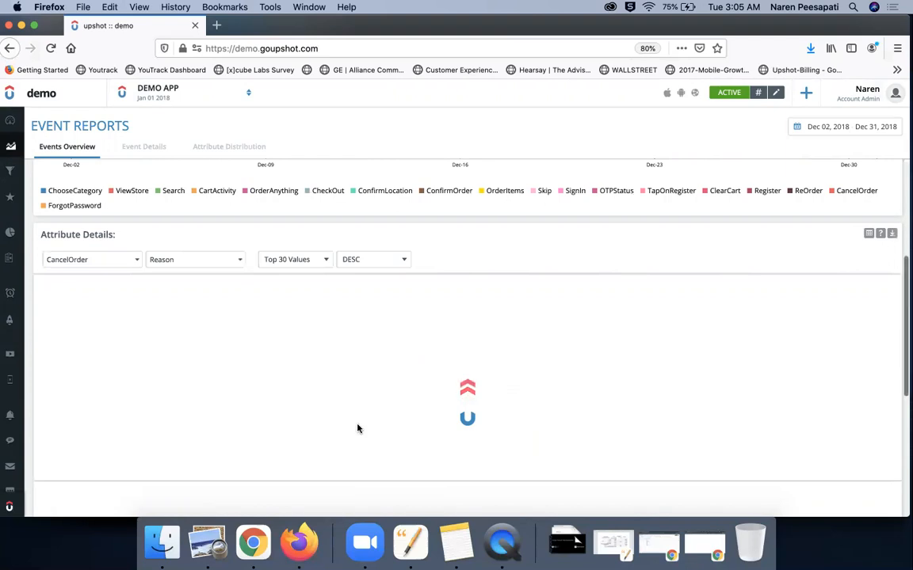
scroll(358, 429, down, 3)
scroll(357, 429, down, 2)
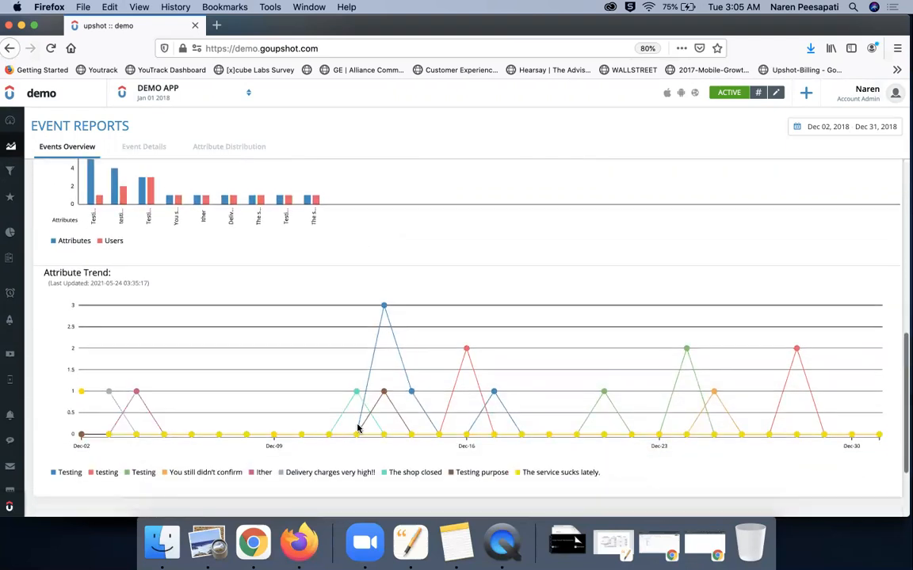
mouse_move(358, 440)
- View the Events Overview's download formats and the report's date range options without changing anything
scroll(358, 440, up, 10)
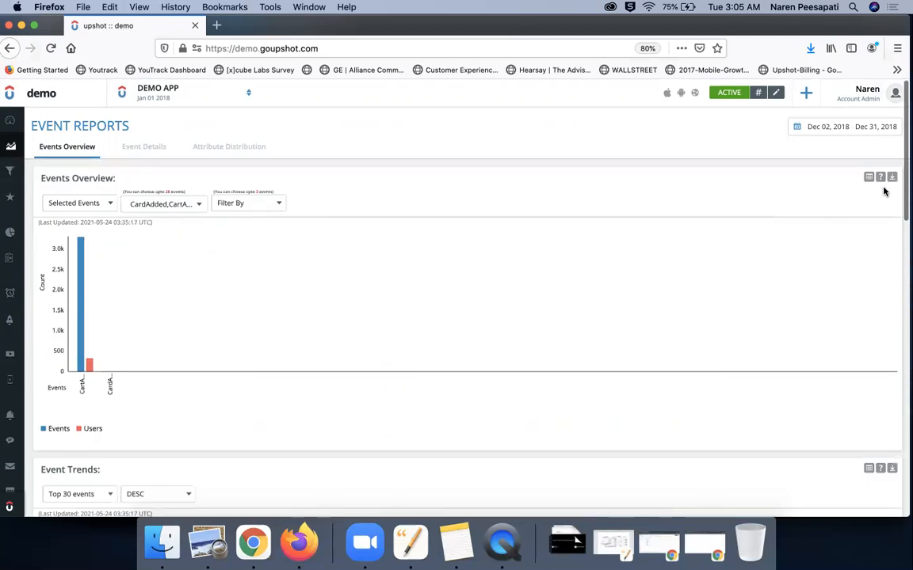
click(891, 177)
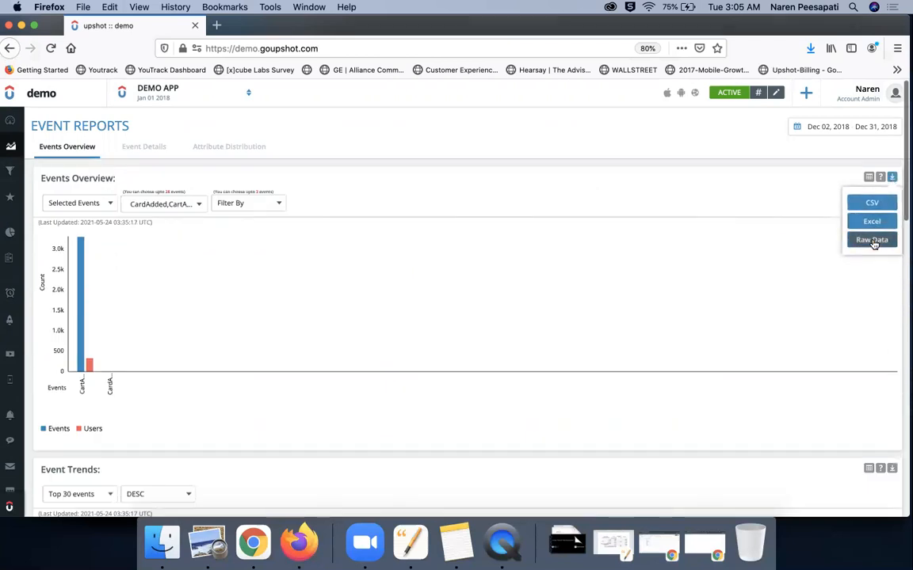
click(830, 129)
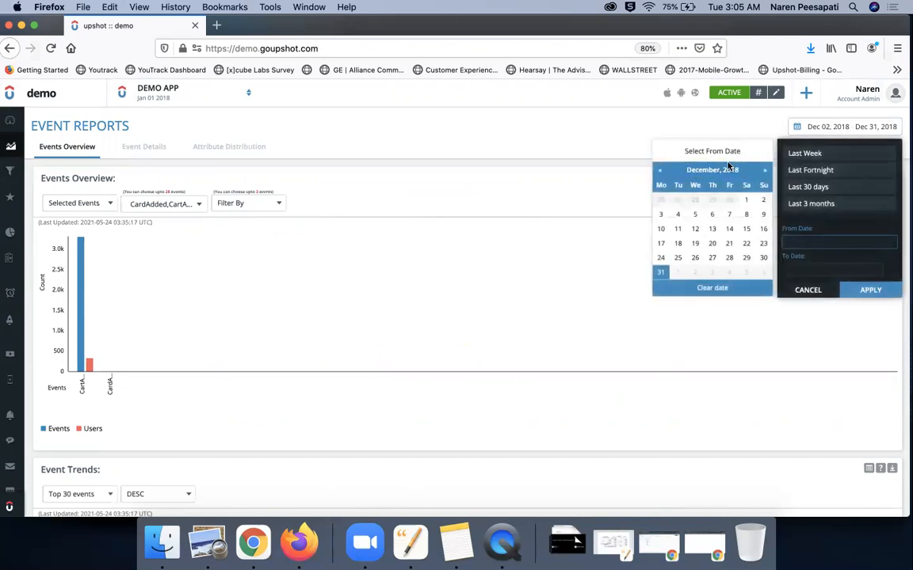
click(611, 221)
- Open the Raw Data export for Events Overview, review its events, user profile fields and custom app attributes, and close it without exporting
click(892, 181)
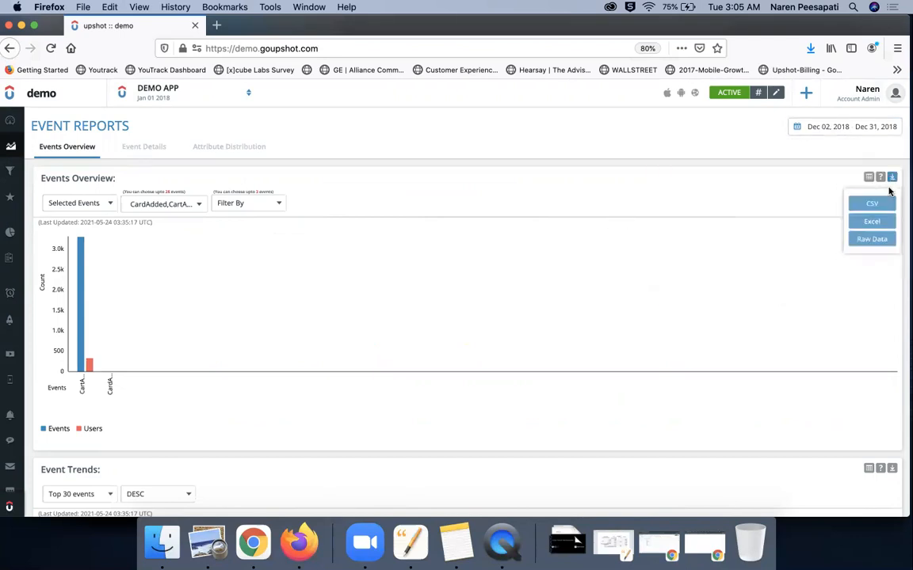
click(870, 239)
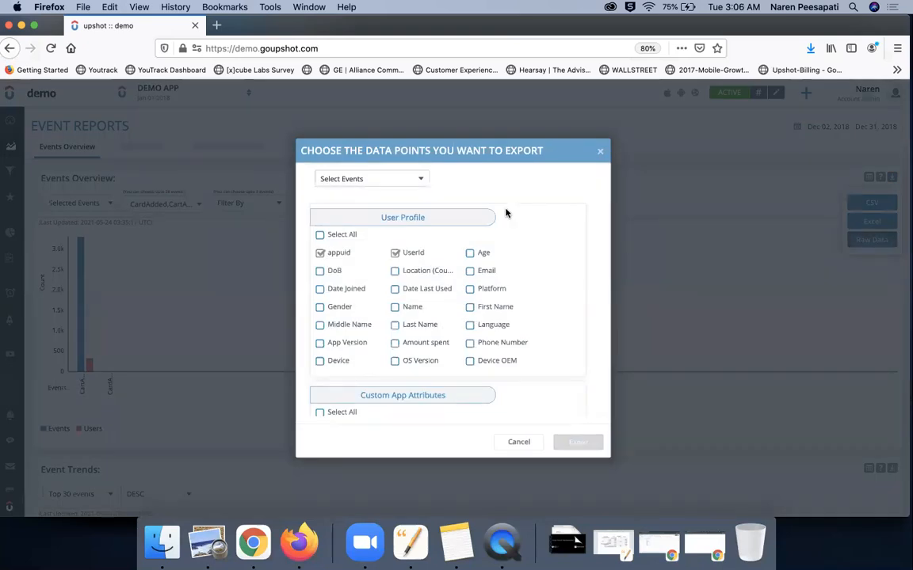
click(420, 179)
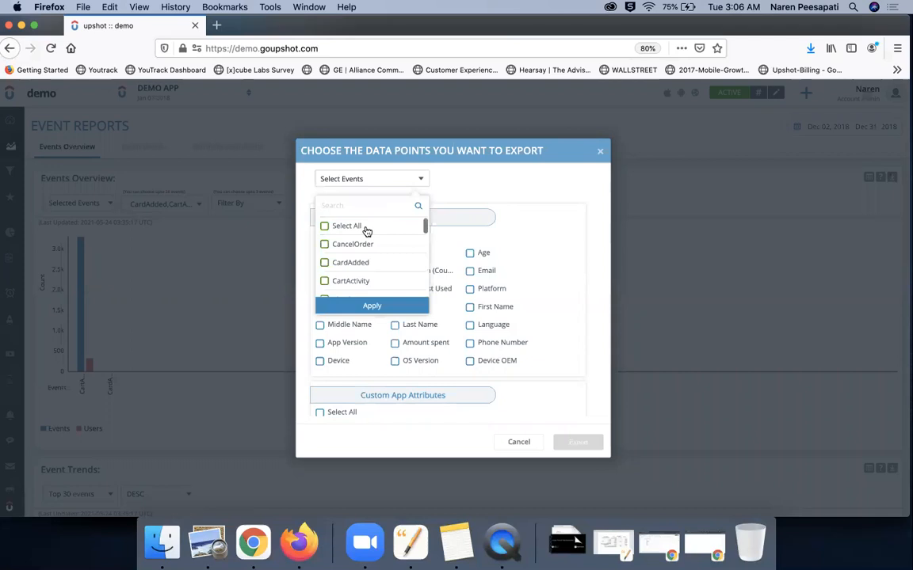
scroll(361, 255, down, 1)
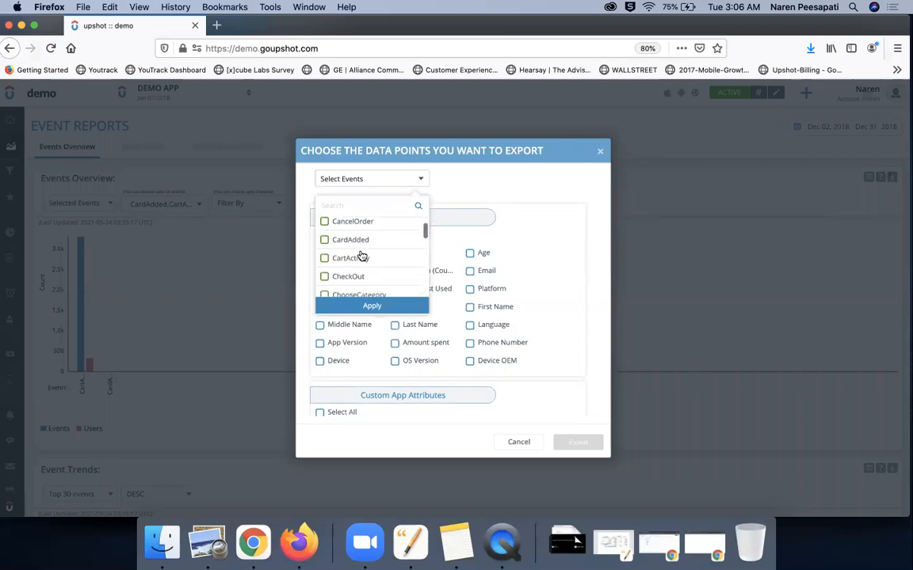
click(480, 182)
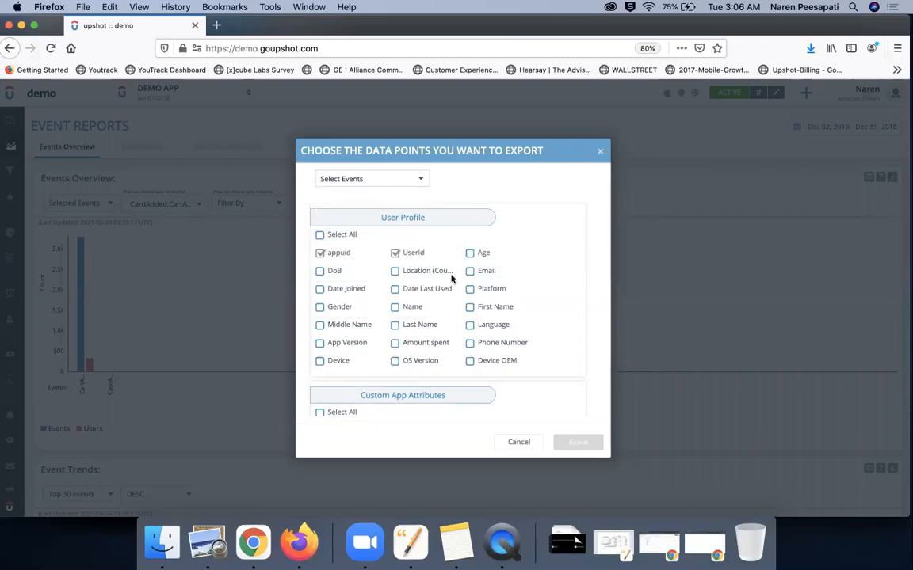
scroll(439, 294, down, 3)
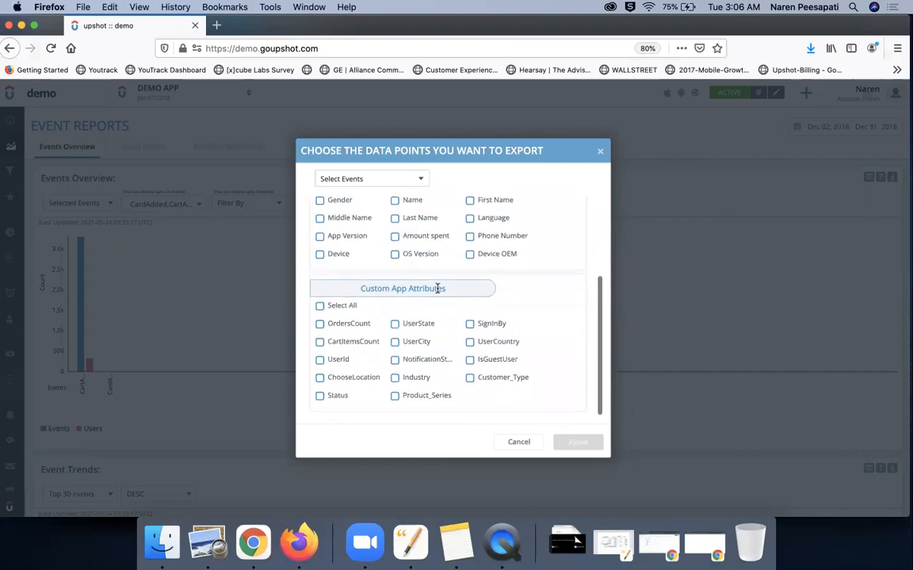
scroll(437, 288, up, 3)
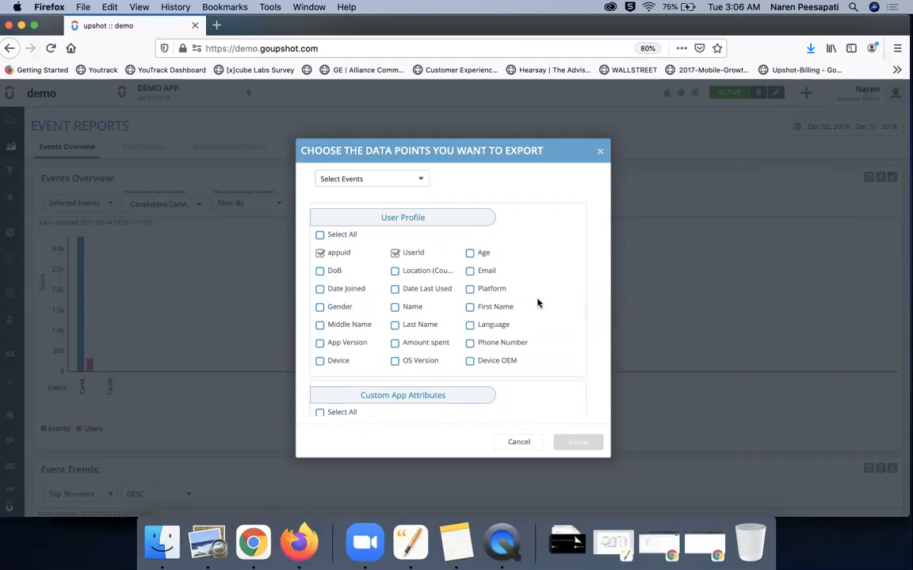
click(600, 151)
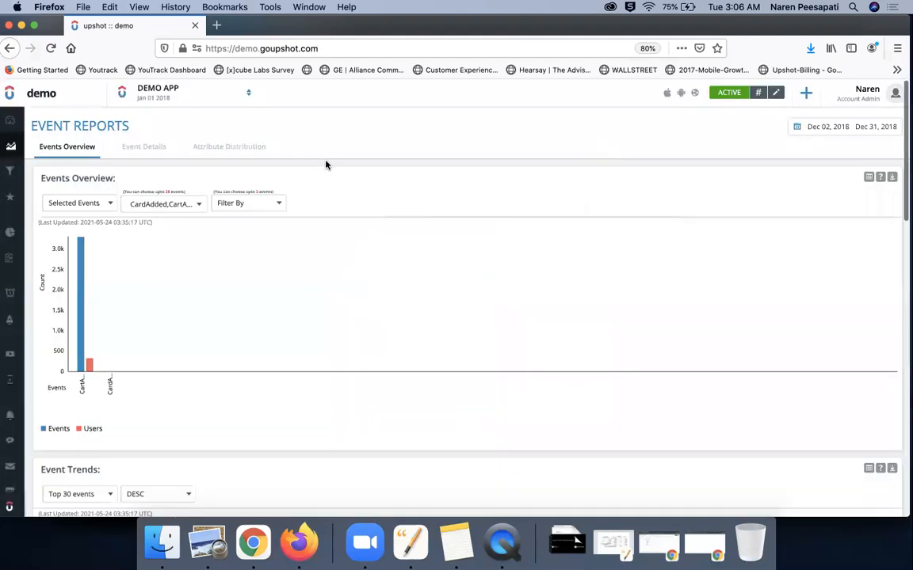
- Open the full list of custom reports and start a new custom report with the User Profile event type
mouse_move(32, 160)
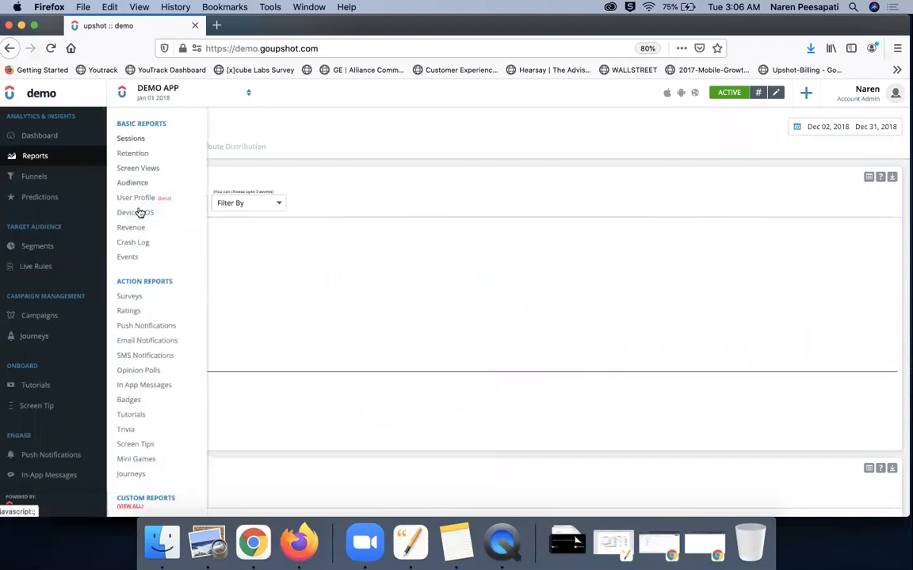
click(131, 507)
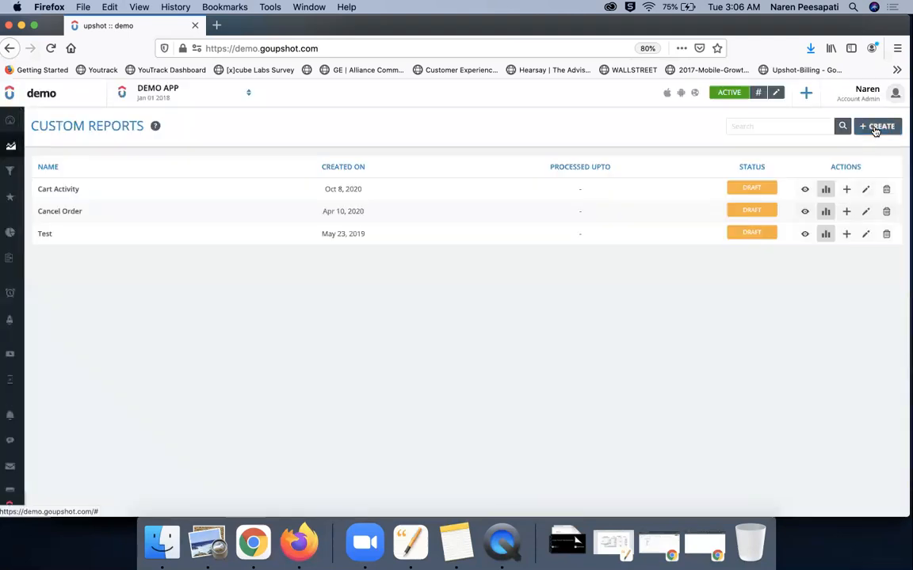
click(876, 128)
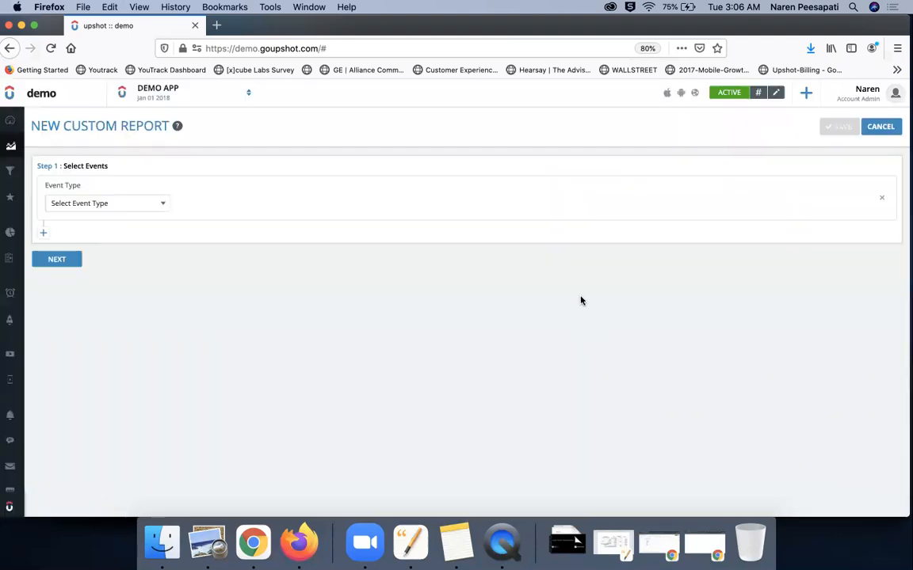
click(134, 198)
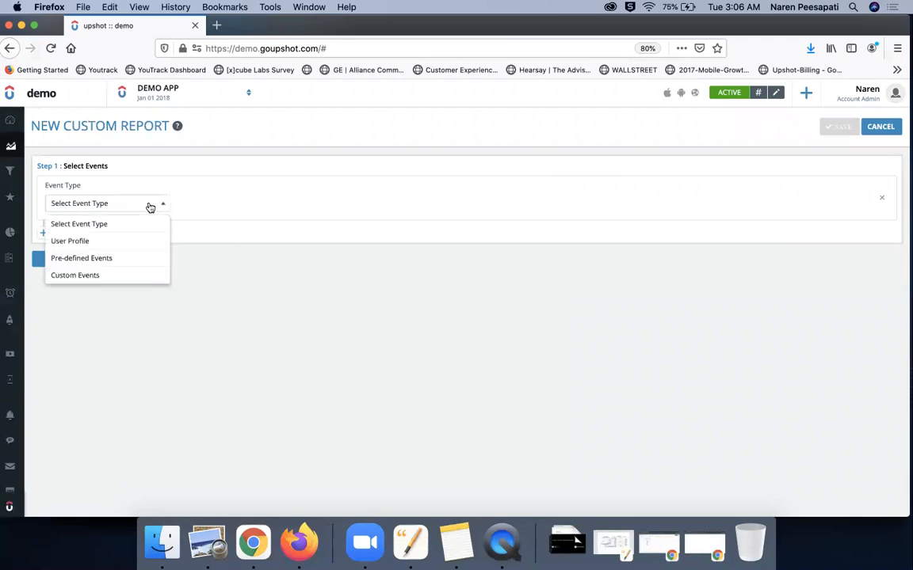
click(132, 241)
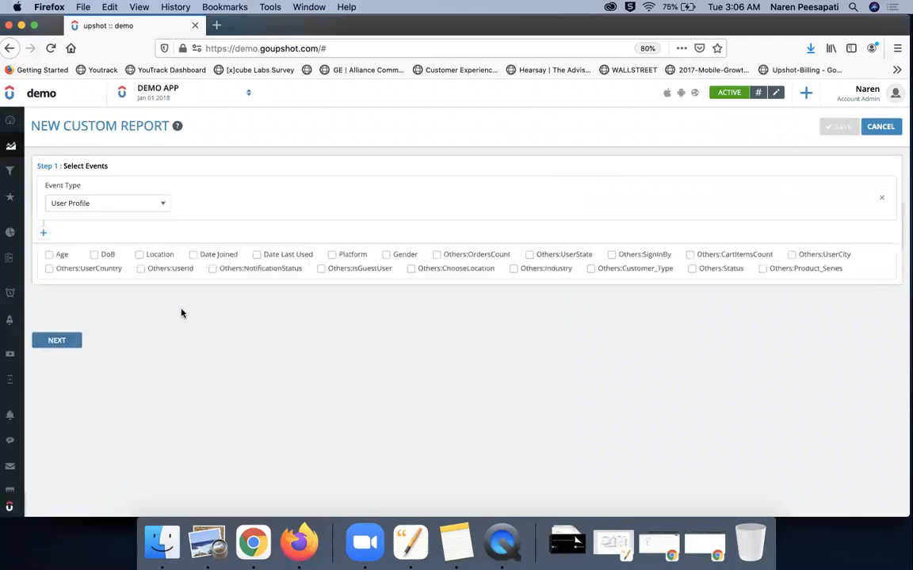
- Include the DoB and Others:NotificationStatus attributes in the new report and proceed to the constraint stage
click(96, 296)
click(225, 309)
click(64, 346)
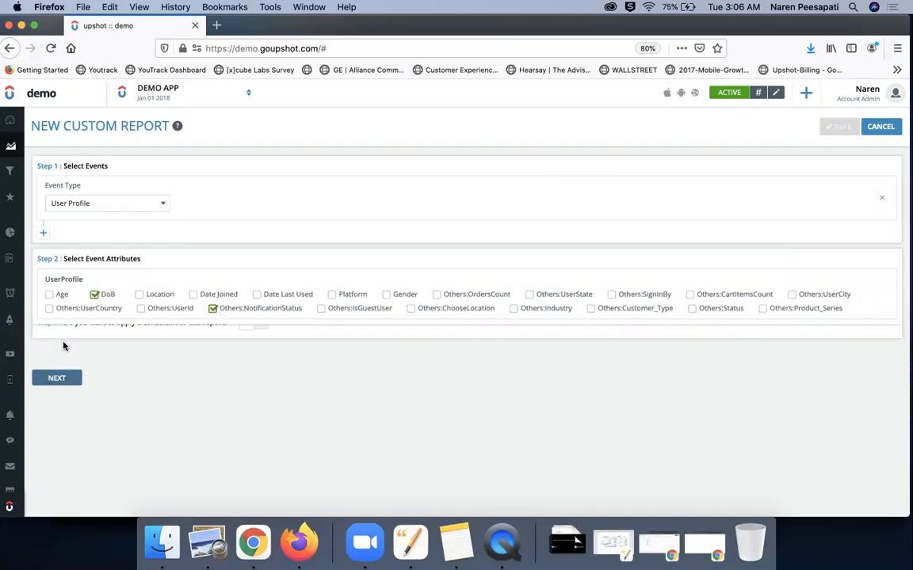
- Apply a constraint to the custom report: User Profile Age greater than 18
click(252, 347)
click(134, 384)
click(117, 423)
click(202, 385)
click(226, 419)
click(283, 384)
click(262, 422)
click(379, 385)
scroll(369, 453, down, 2)
scroll(366, 458, down, 4)
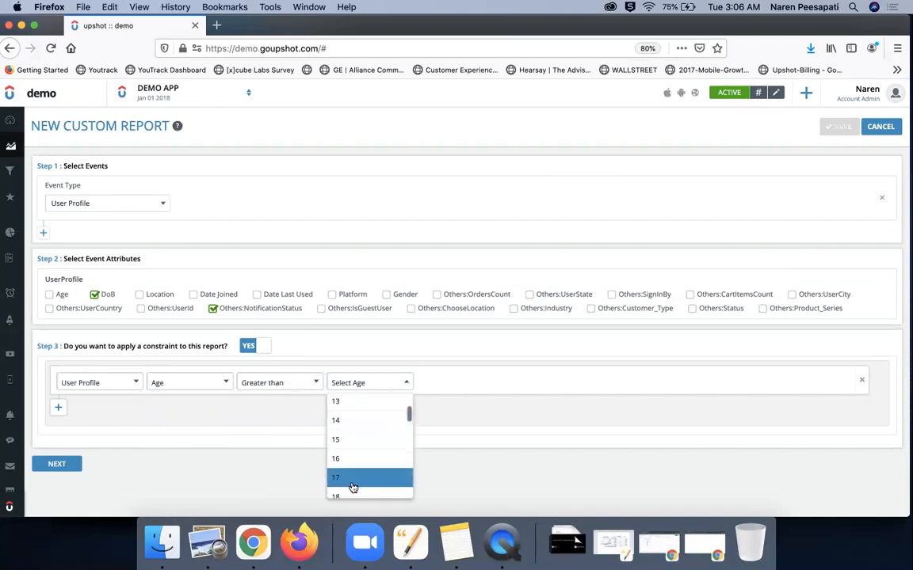
click(352, 487)
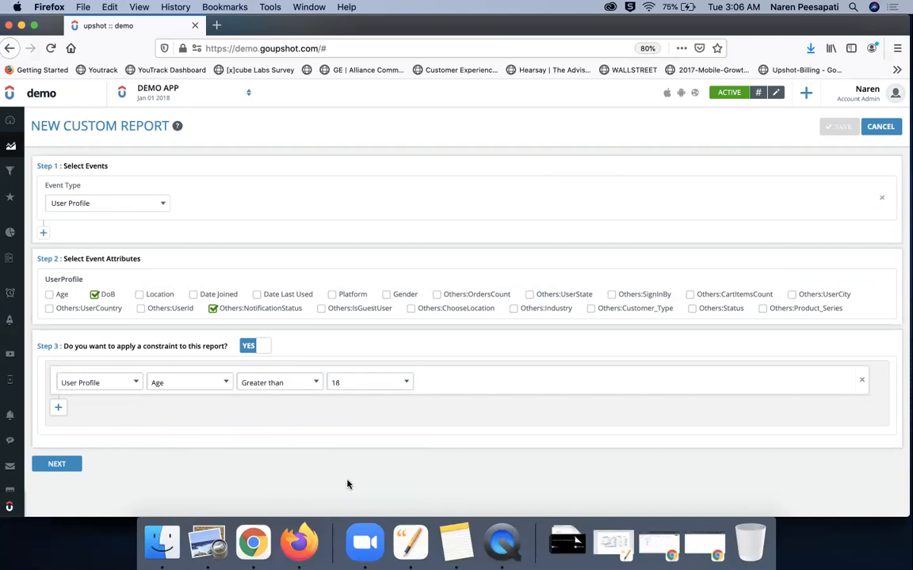
- Set DoB as the X axis and the COUNT of others_NotificationStatus as the Y axis, and view the available graph types
click(57, 464)
click(49, 385)
click(50, 433)
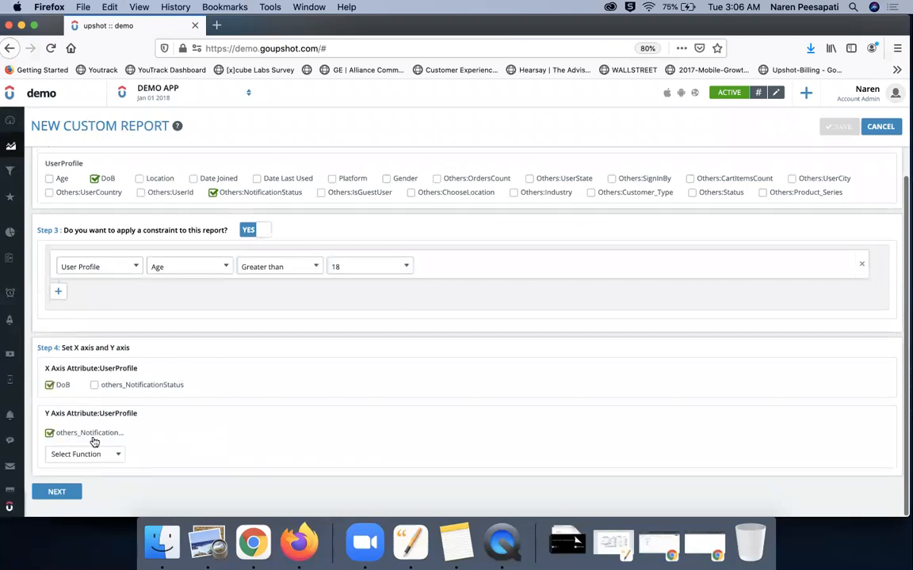
click(91, 456)
click(89, 491)
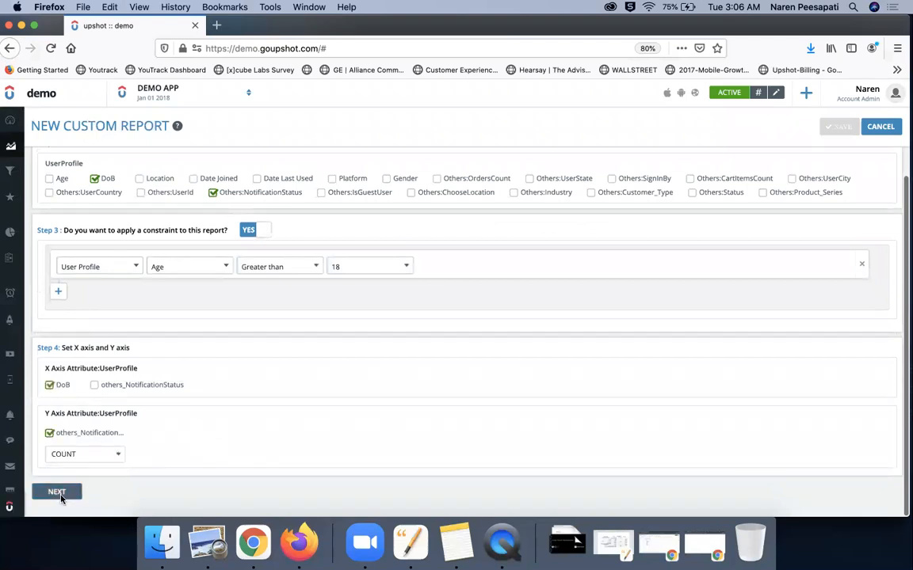
click(58, 492)
click(125, 432)
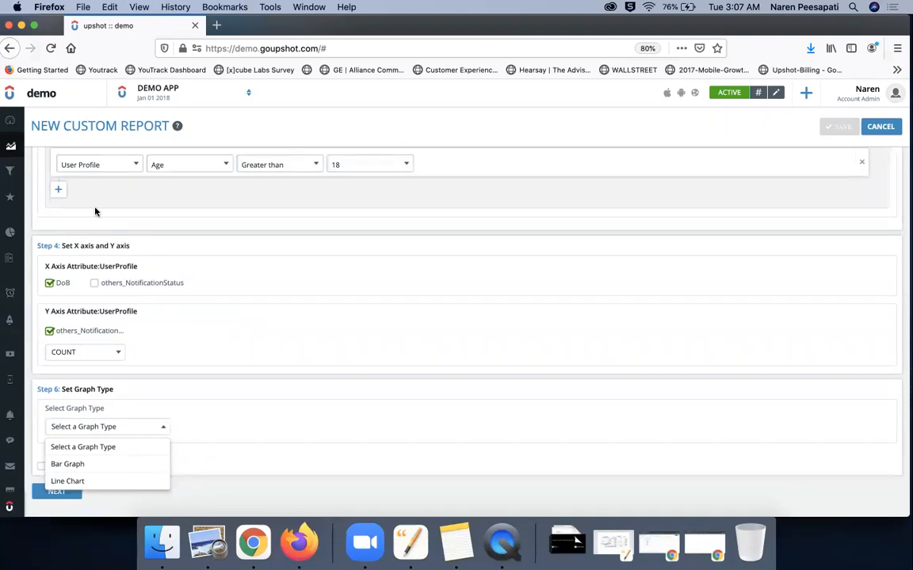
- Open the Engagement Funnel report and view the save-as-segment dialog for users who didn't funnel through at the ViewStore step, without saving
click(35, 176)
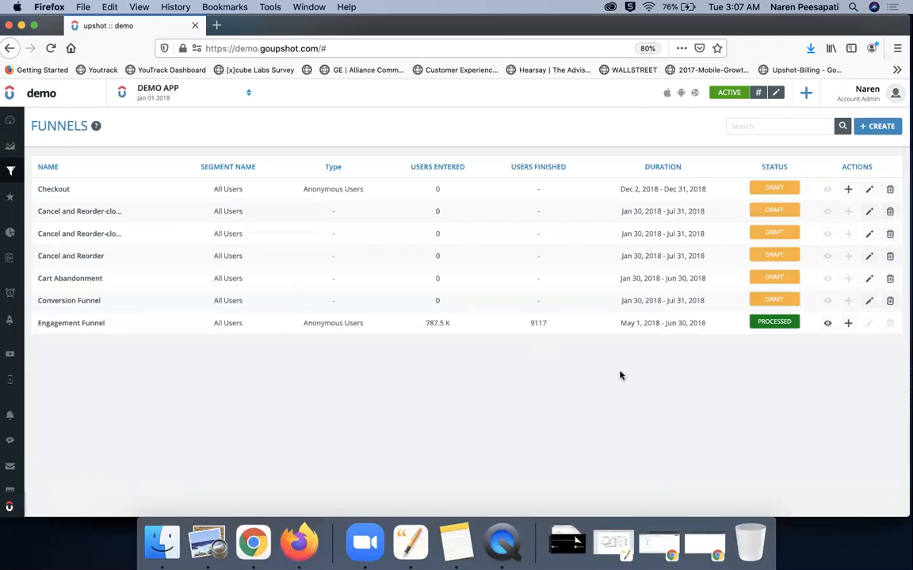
click(828, 328)
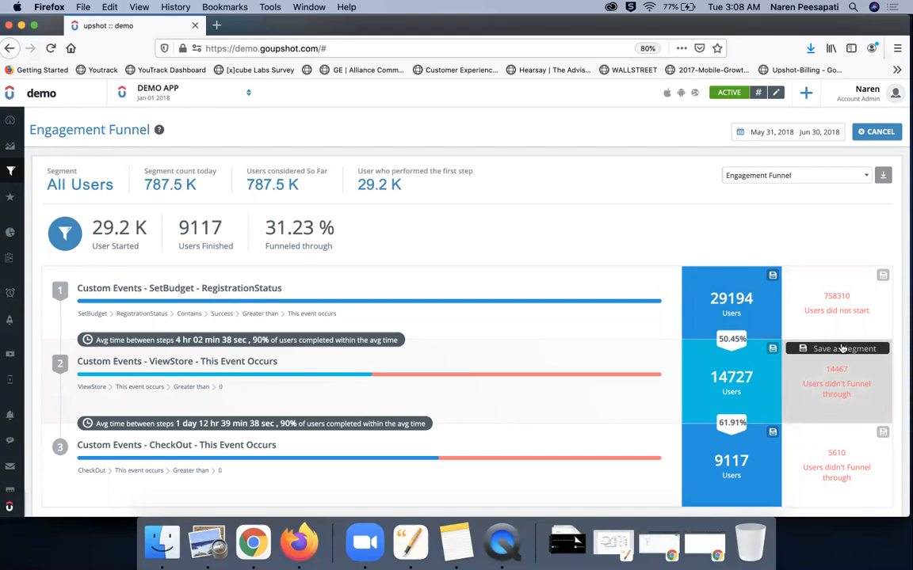
click(842, 348)
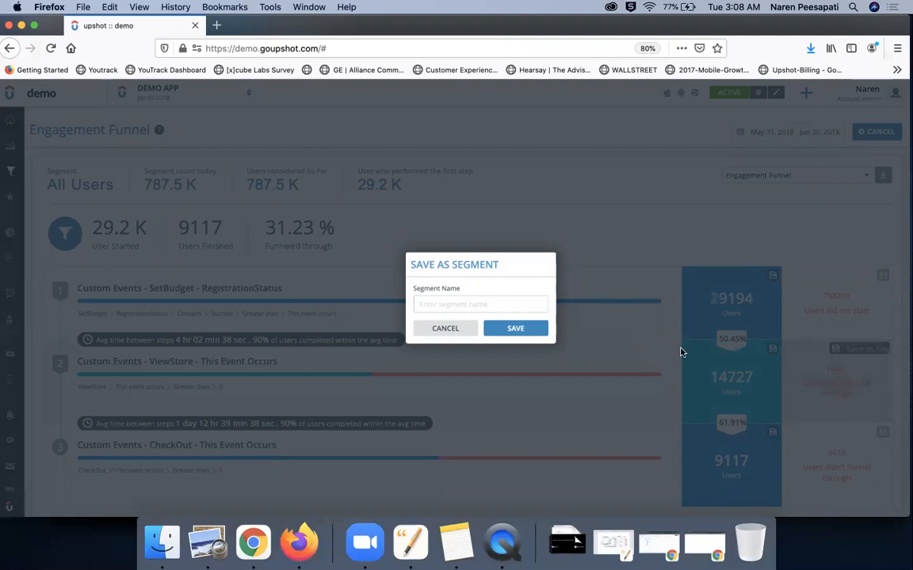
click(440, 332)
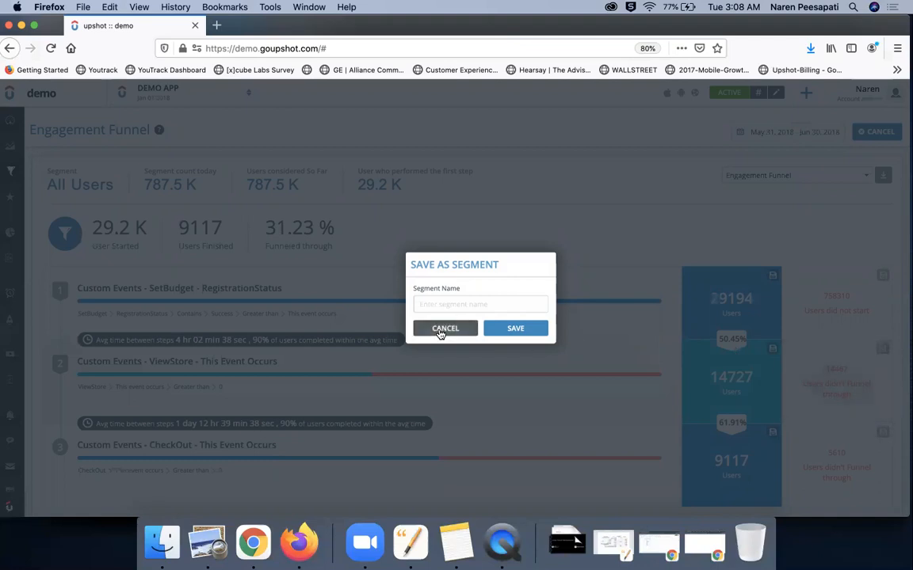
- Examine the Engagement Funnel's charts, from the cohort-wise analysis through same-day and day-wise funneling to the funnel trend
scroll(435, 380, down, 3)
scroll(435, 380, down, 5)
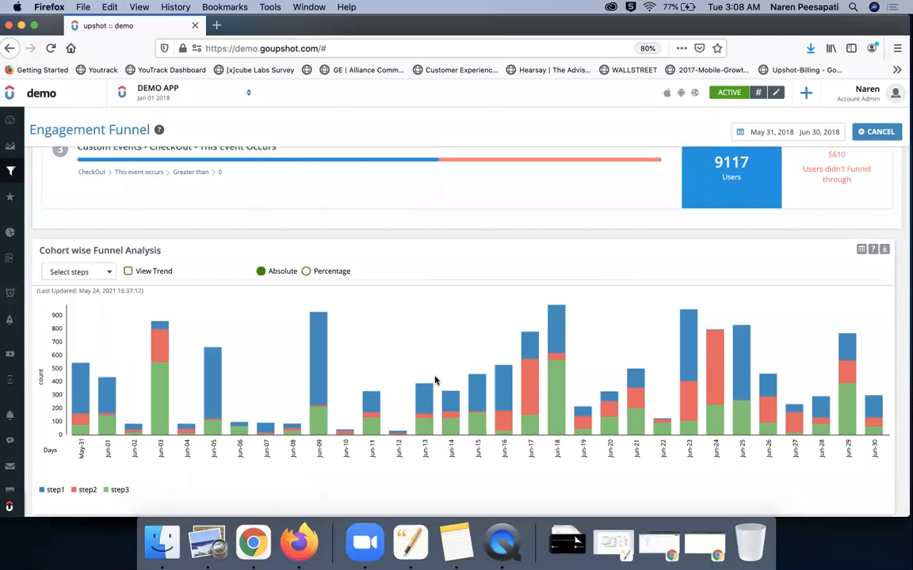
scroll(434, 380, down, 2)
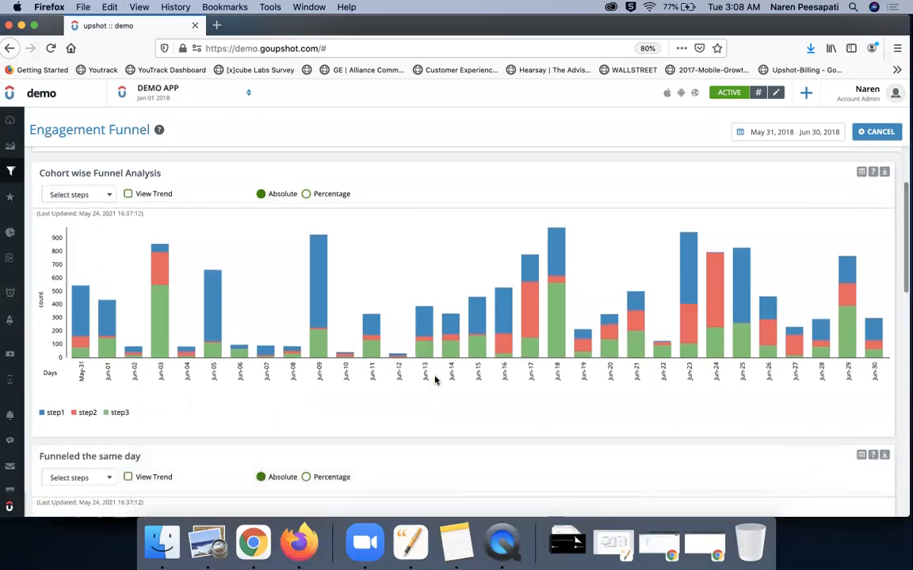
scroll(434, 380, down, 5)
scroll(434, 380, down, 1)
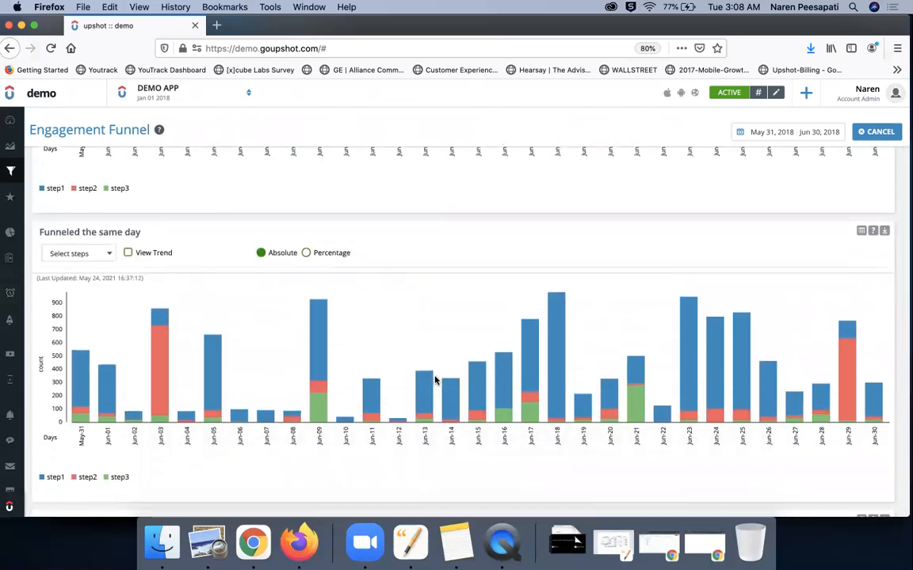
scroll(434, 380, down, 11)
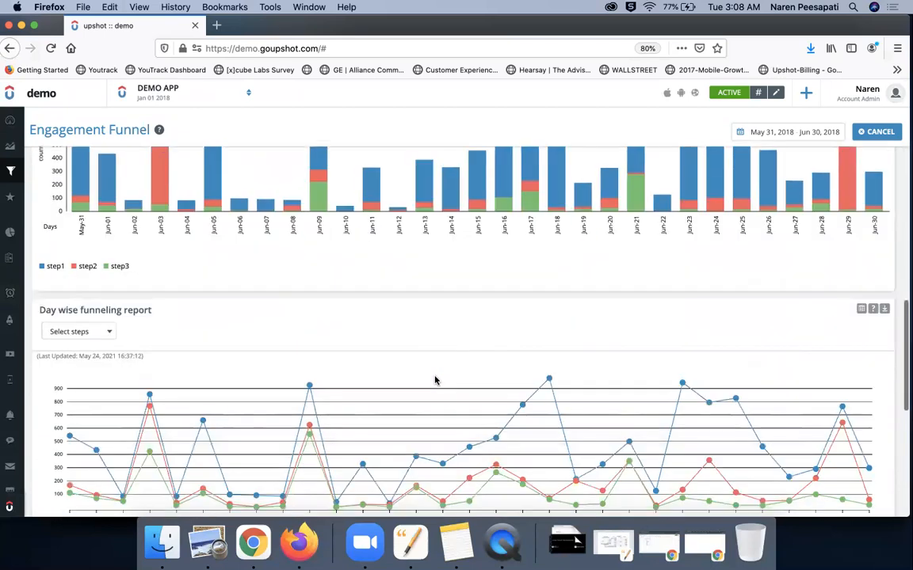
scroll(435, 380, down, 3)
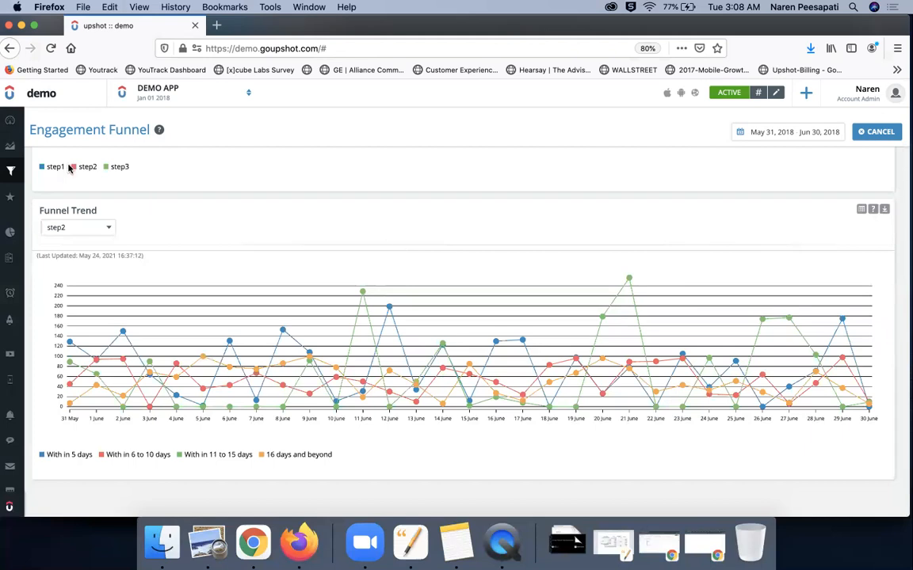
- Go to the predictions list and start a new prediction
mouse_move(20, 187)
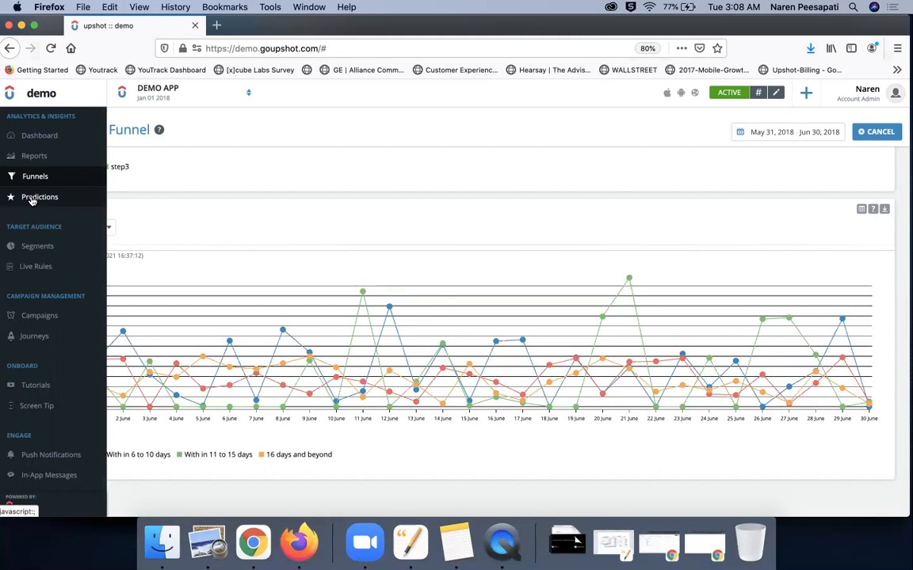
click(38, 197)
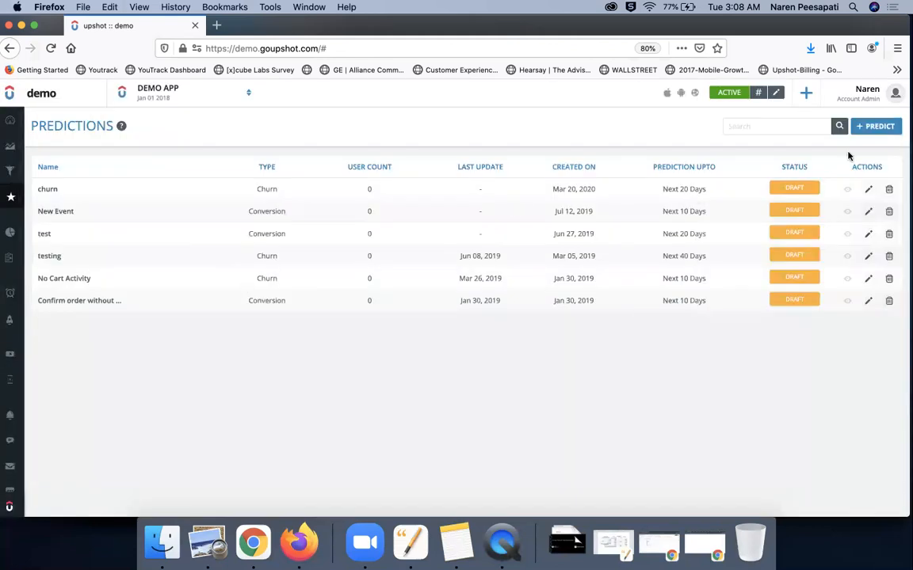
click(879, 128)
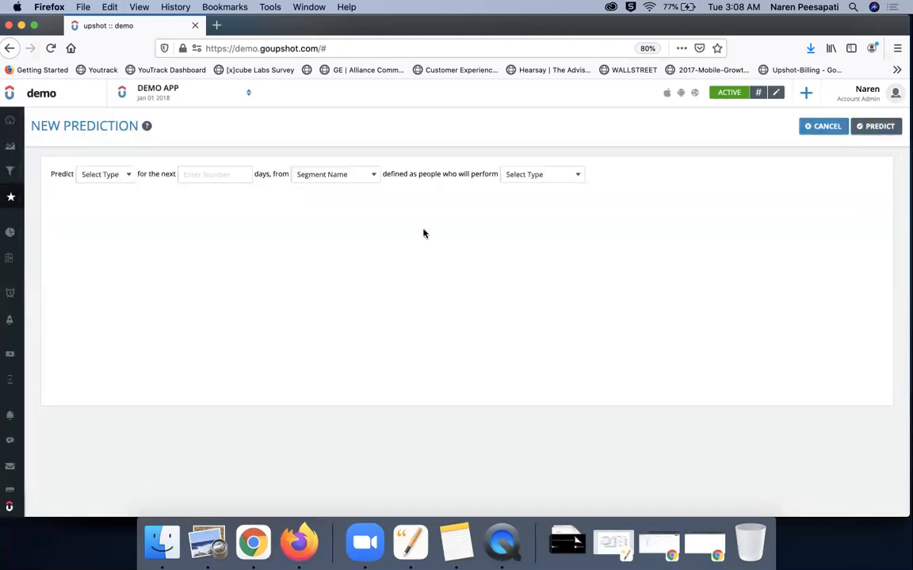
- Define a Churn prediction for the next 7 days from All Users not performing the following events, and view the available custom events
click(124, 176)
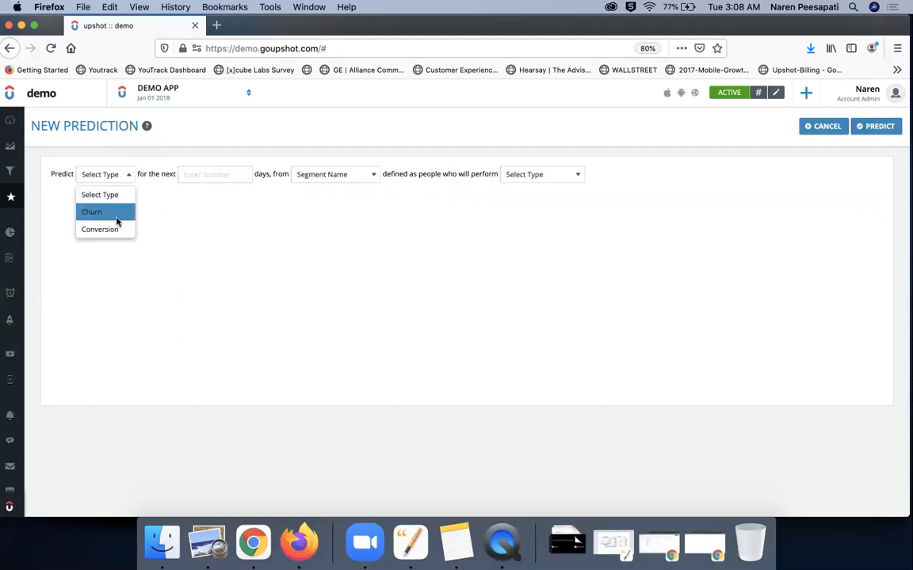
click(116, 212)
click(210, 175)
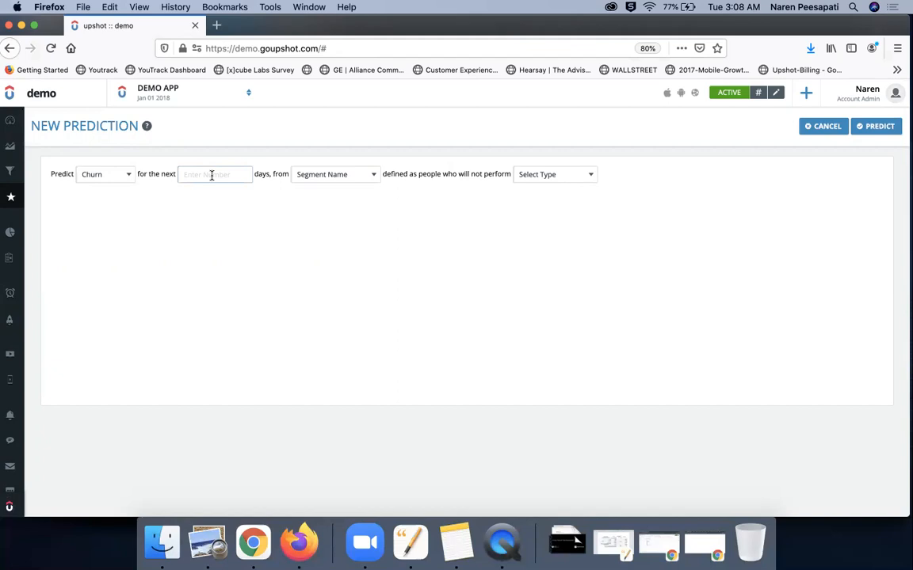
text(7)
click(352, 174)
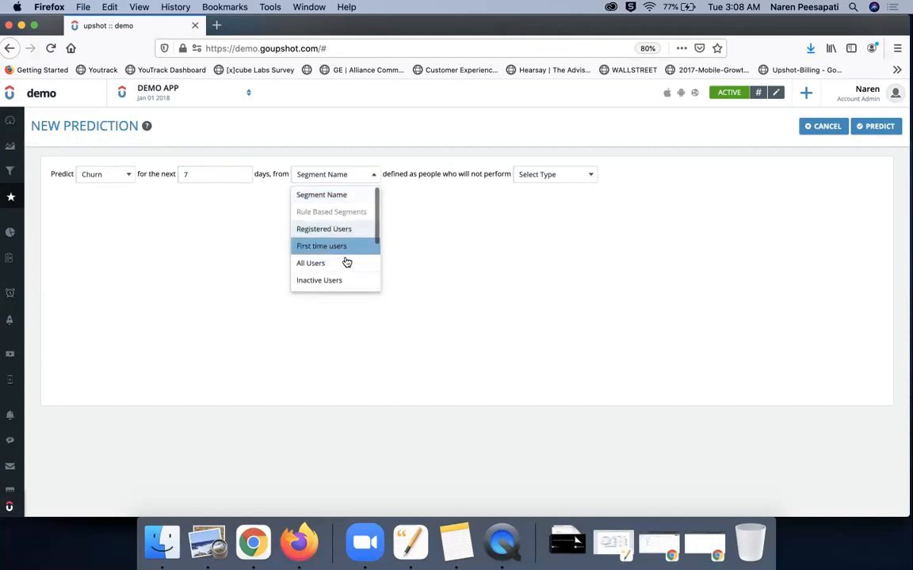
click(345, 262)
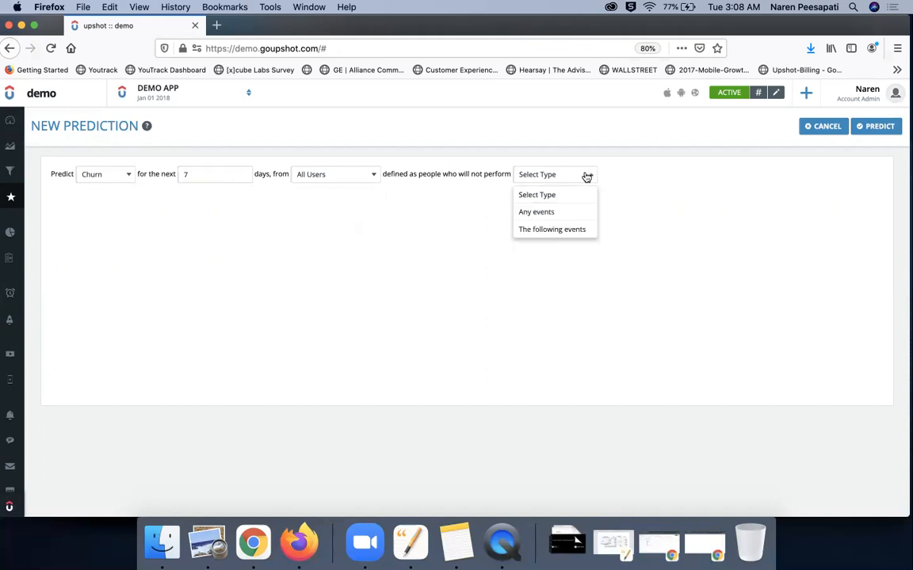
click(572, 229)
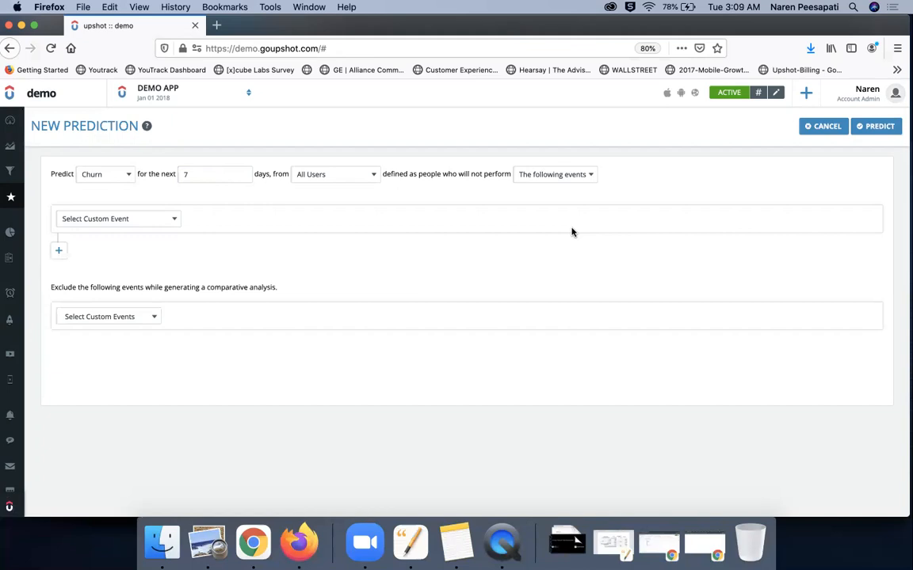
click(154, 220)
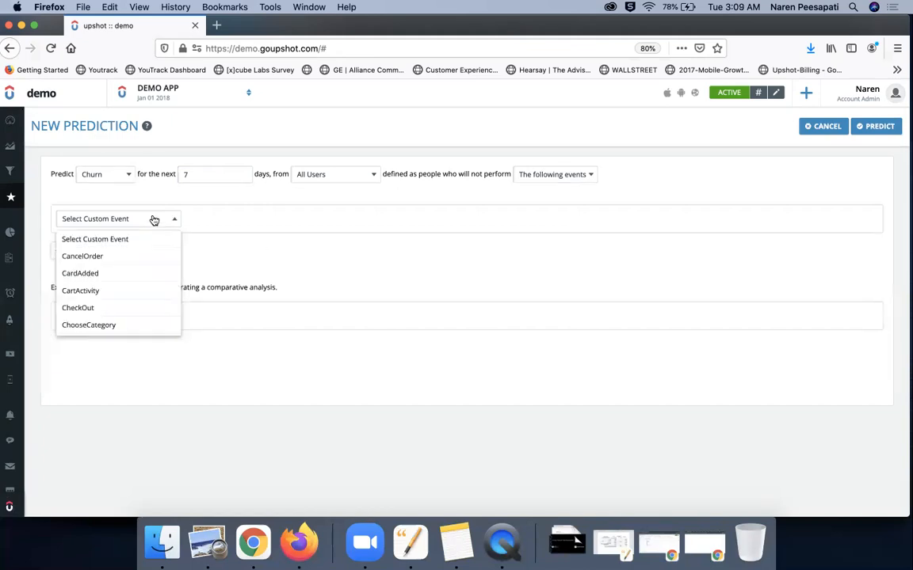
click(385, 217)
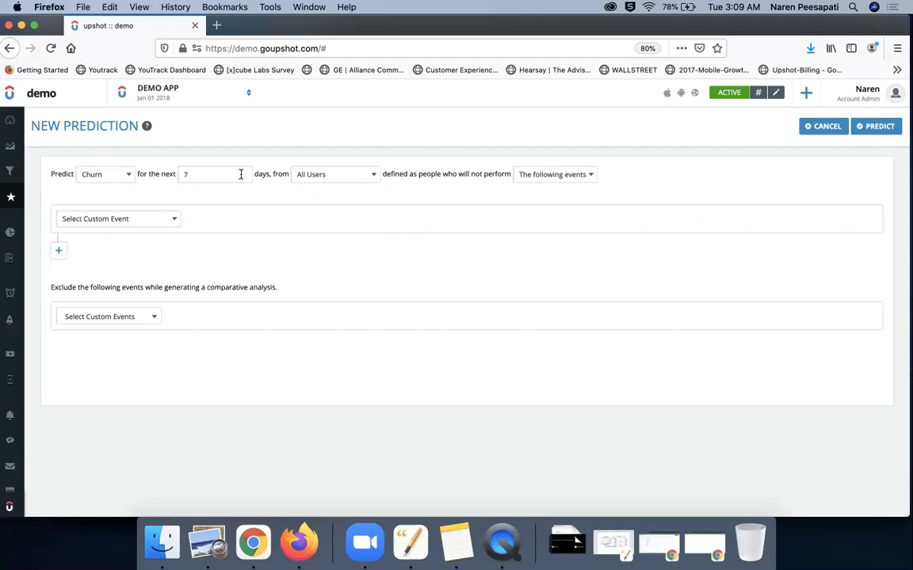
- Open the User Profile basic report for the All Users segment
mouse_move(17, 176)
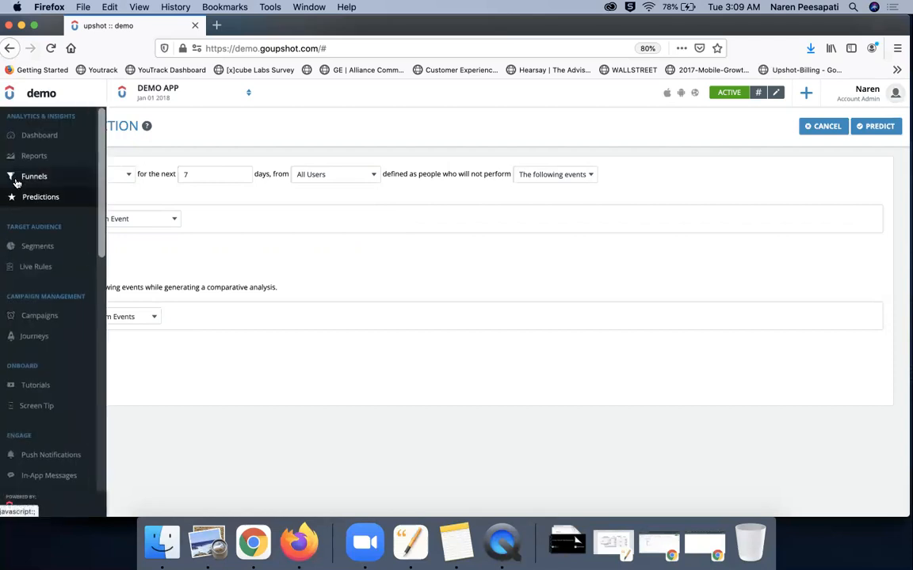
mouse_move(40, 163)
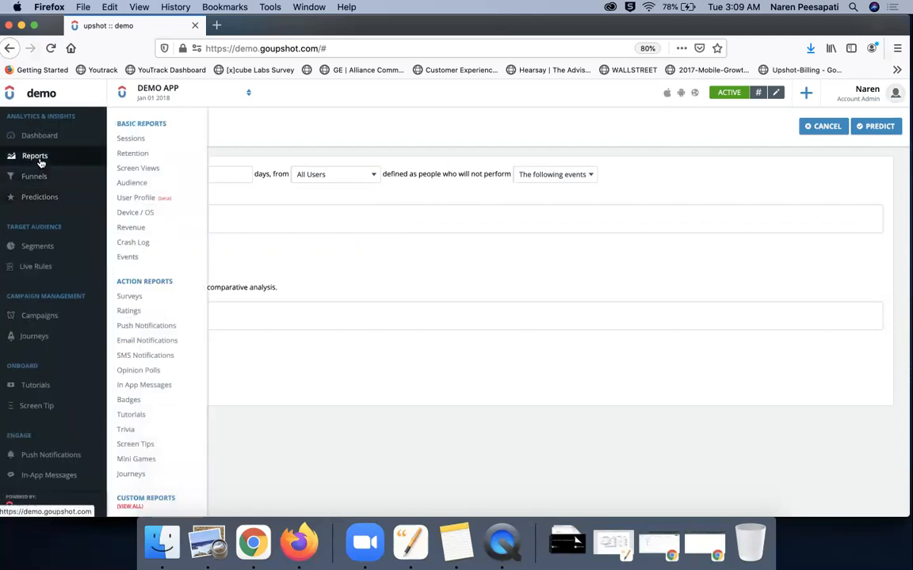
click(150, 200)
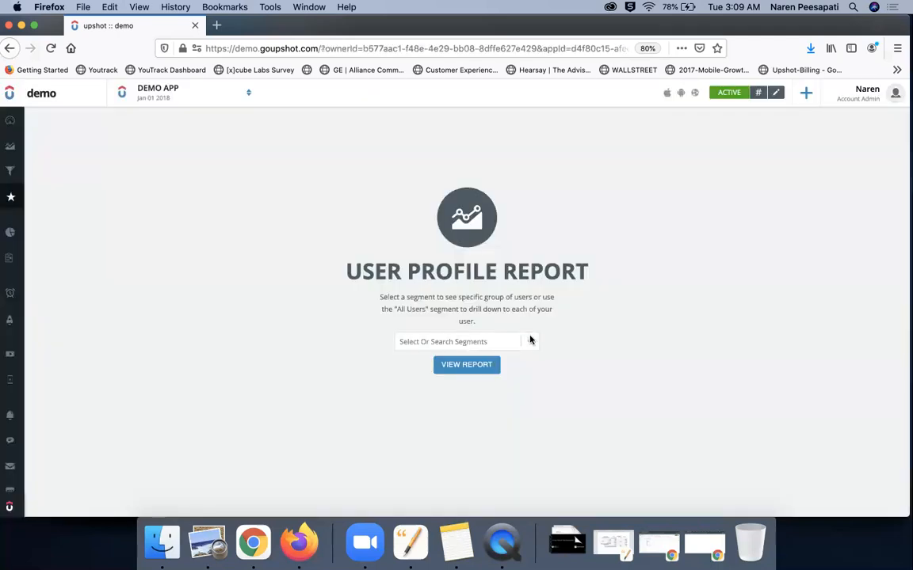
click(529, 340)
text(all)
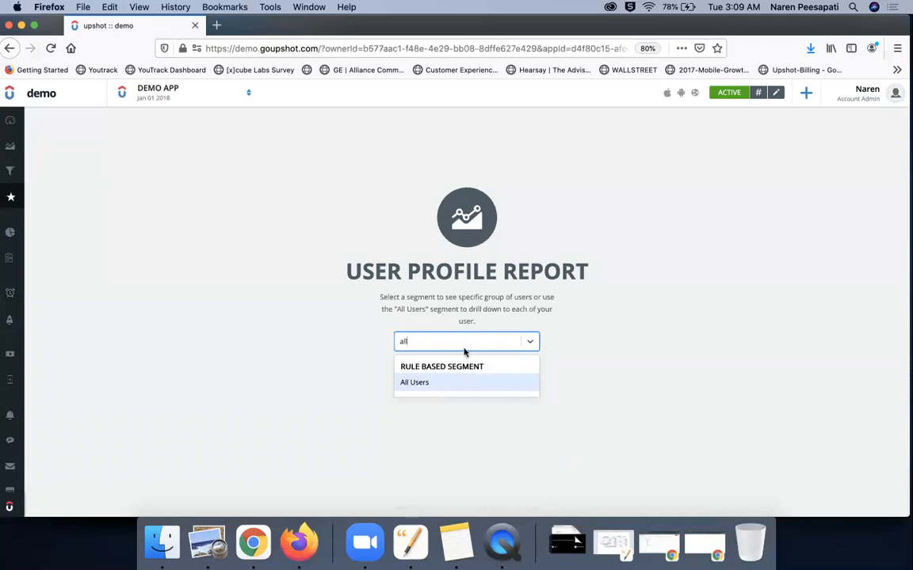
click(448, 384)
click(467, 364)
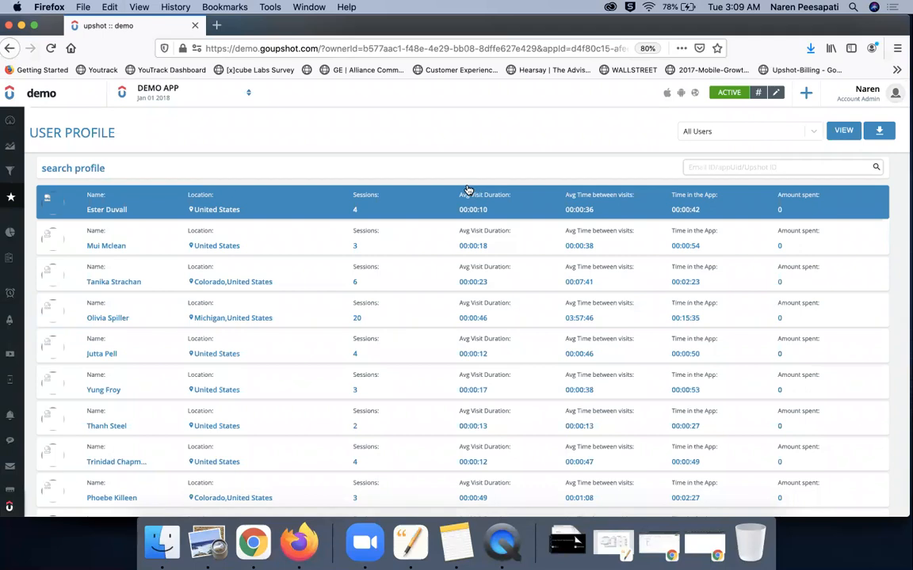
- Open the first listed user's profile and view the session timeline and activity response
click(422, 206)
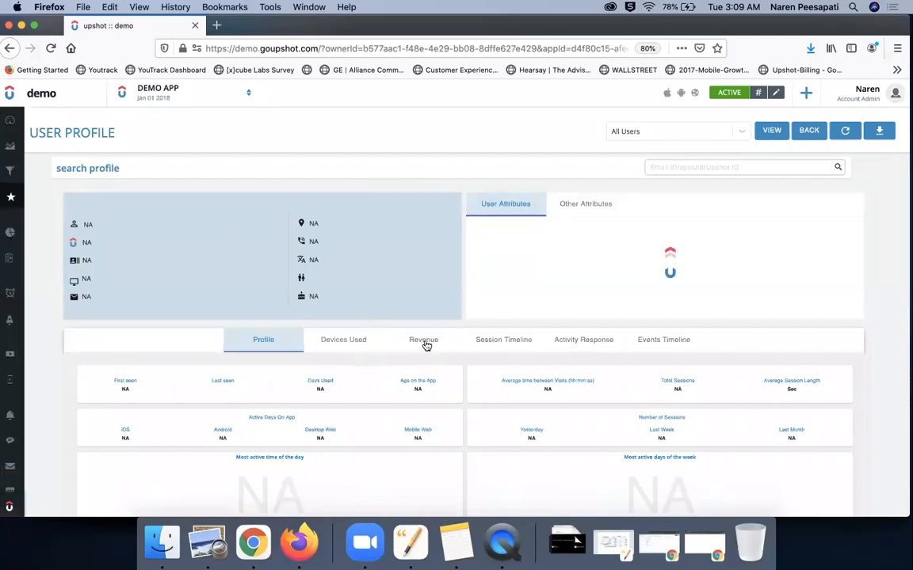
click(505, 346)
click(572, 346)
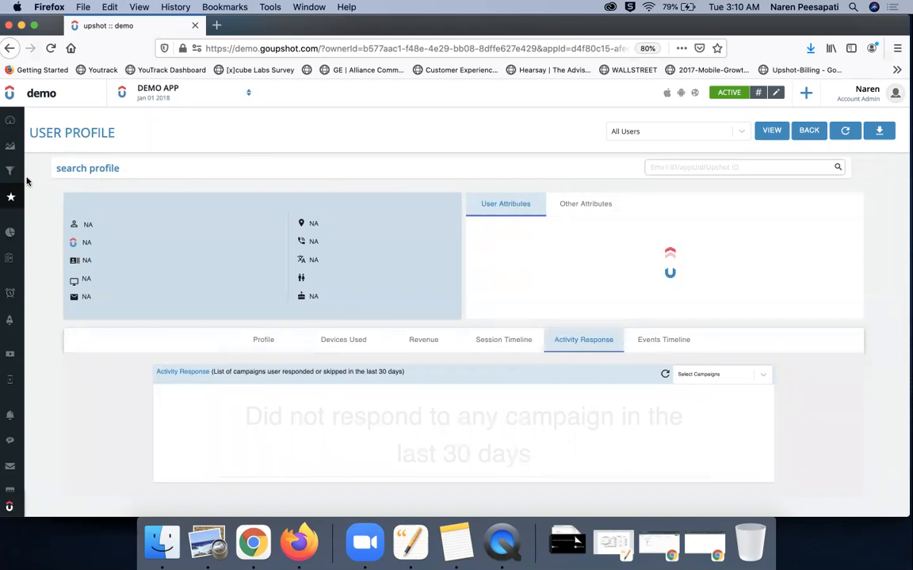
- Go to the segments list and start creating a new rule based segment
mouse_move(12, 178)
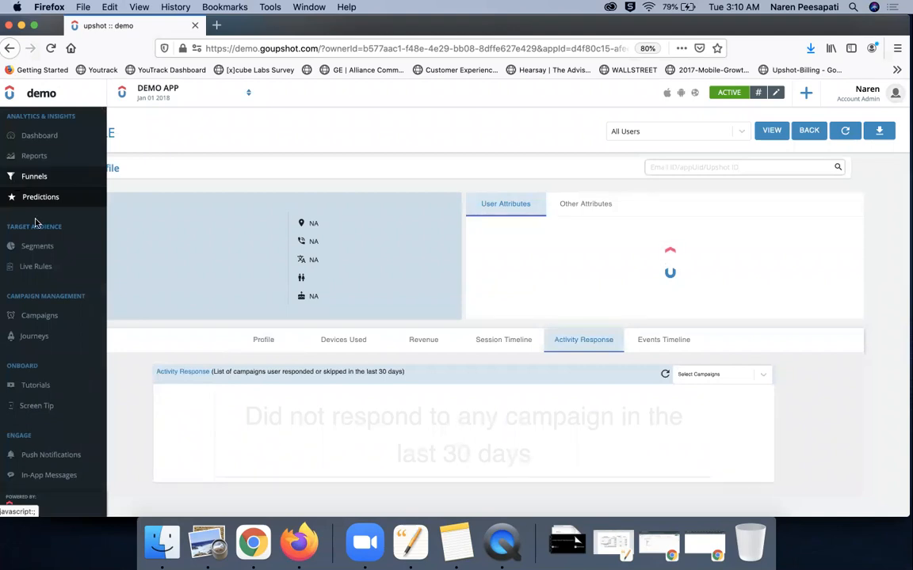
click(35, 247)
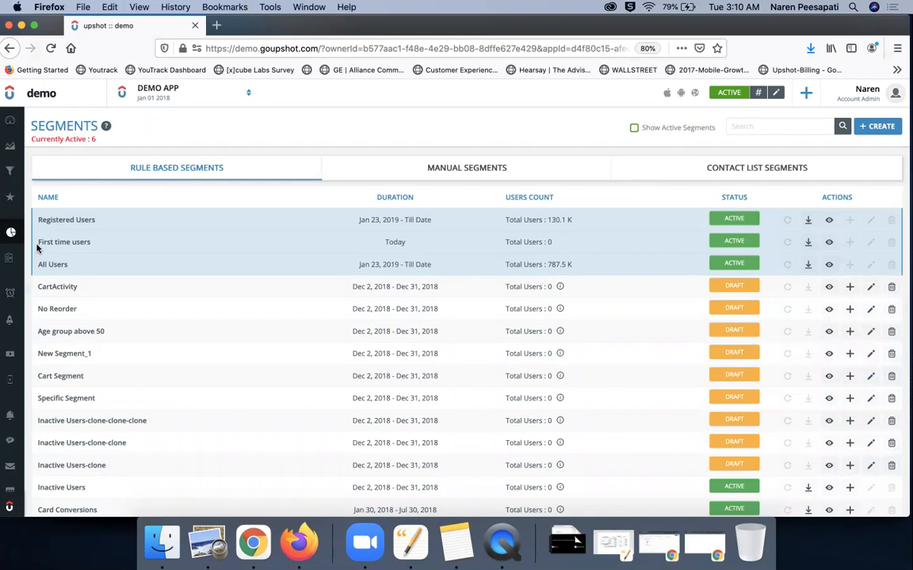
click(881, 127)
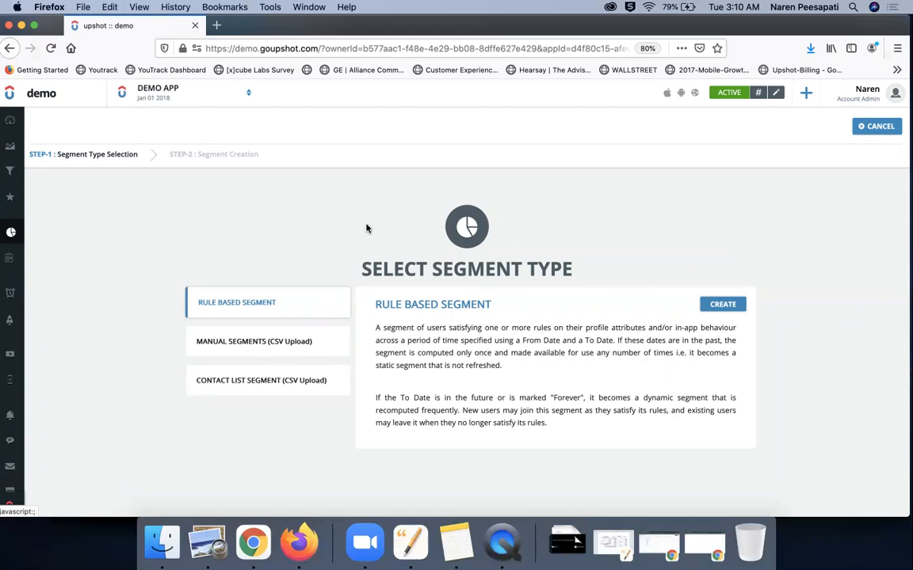
click(723, 305)
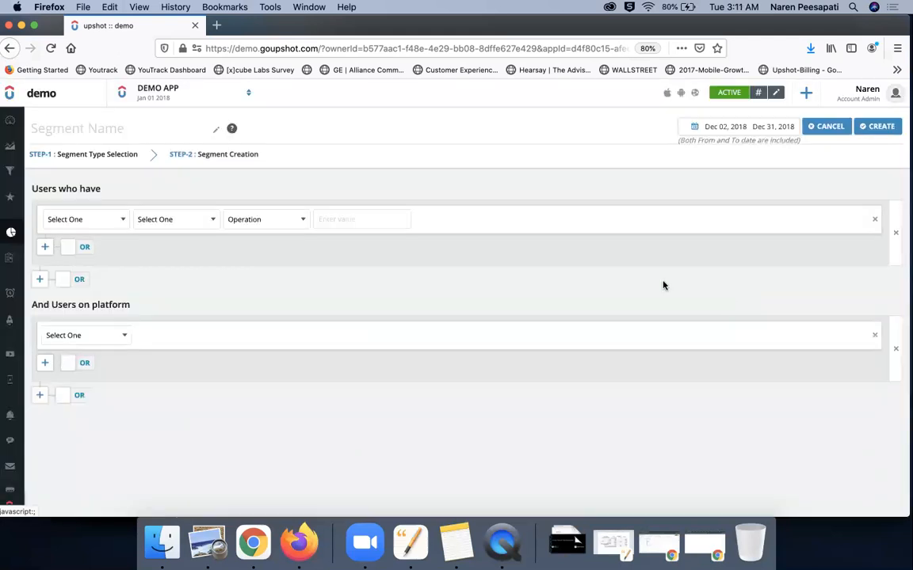
- Set the segment's user rule to User Profile Age greater than 27
click(107, 223)
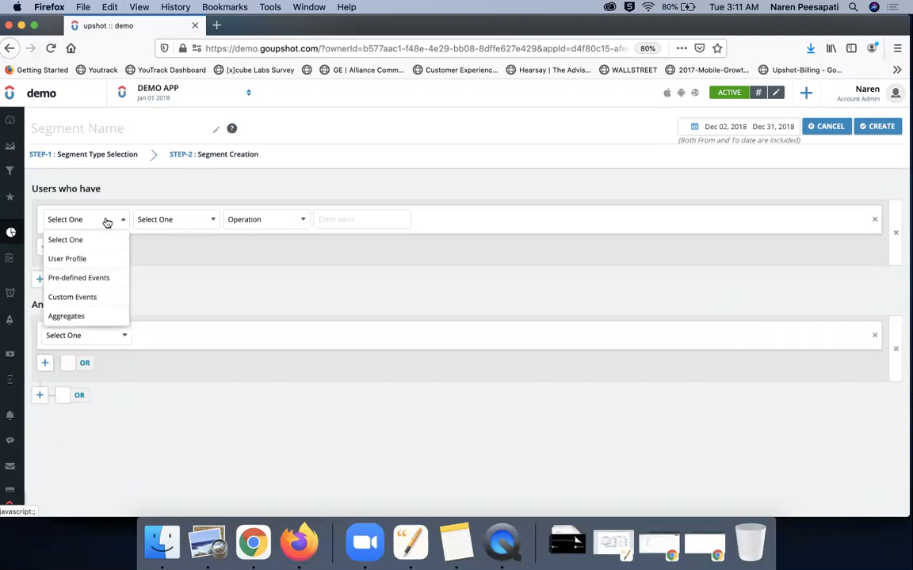
click(115, 259)
click(194, 228)
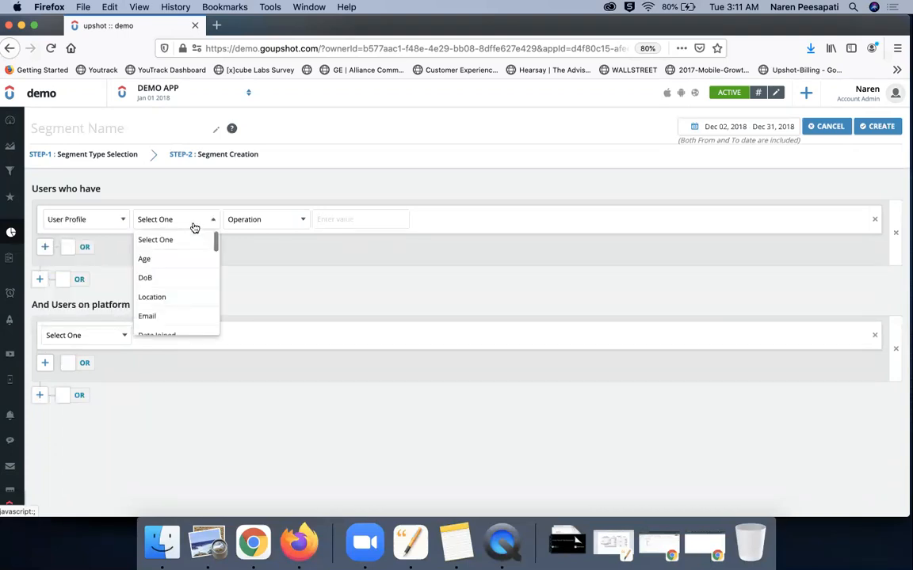
click(193, 271)
click(294, 226)
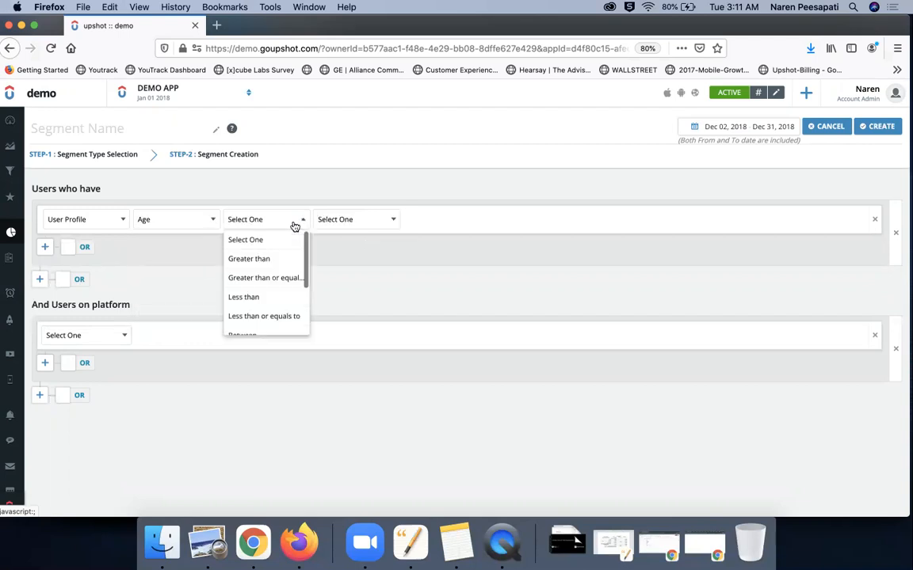
click(282, 263)
click(363, 223)
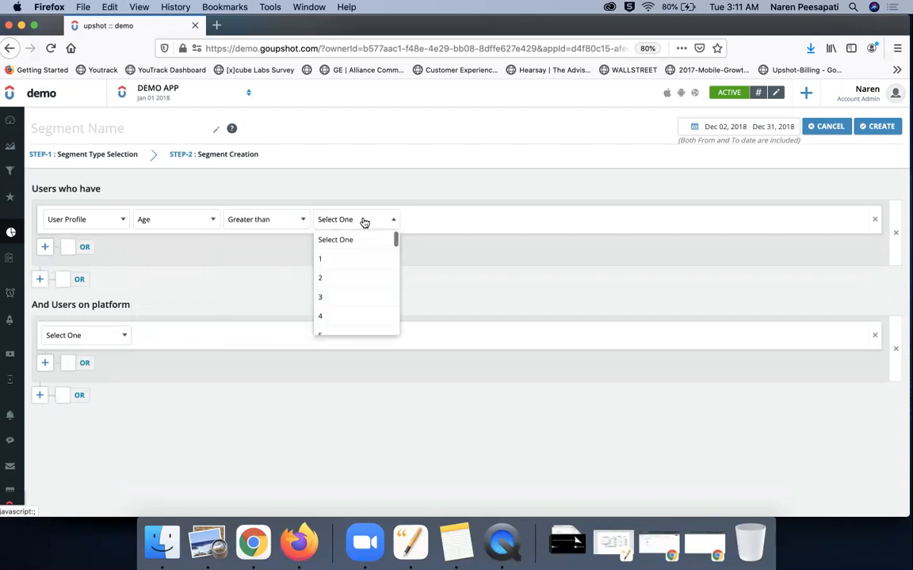
scroll(363, 267, down, 5)
click(354, 315)
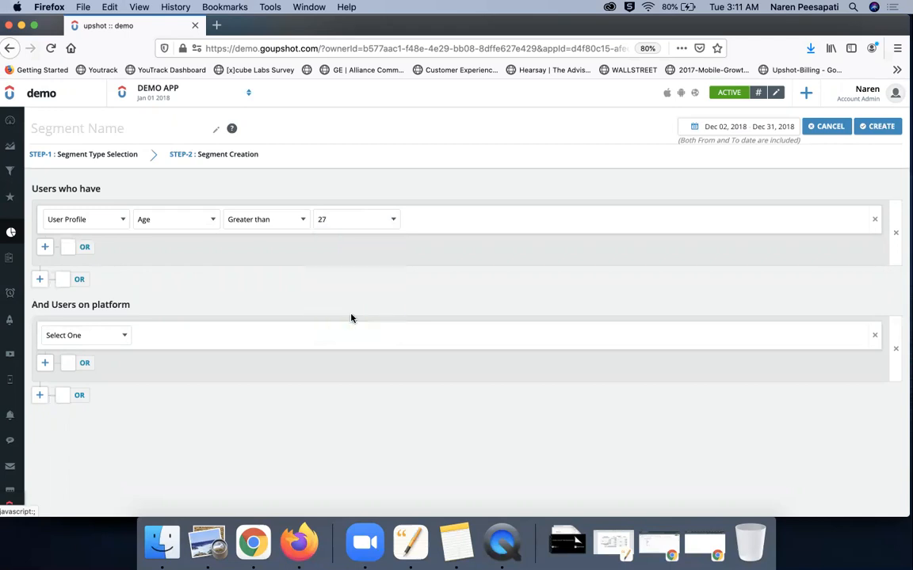
- Add a nested rule group under the age rule and base its condition on the Pre-defined Events type Sessions
click(45, 251)
click(65, 289)
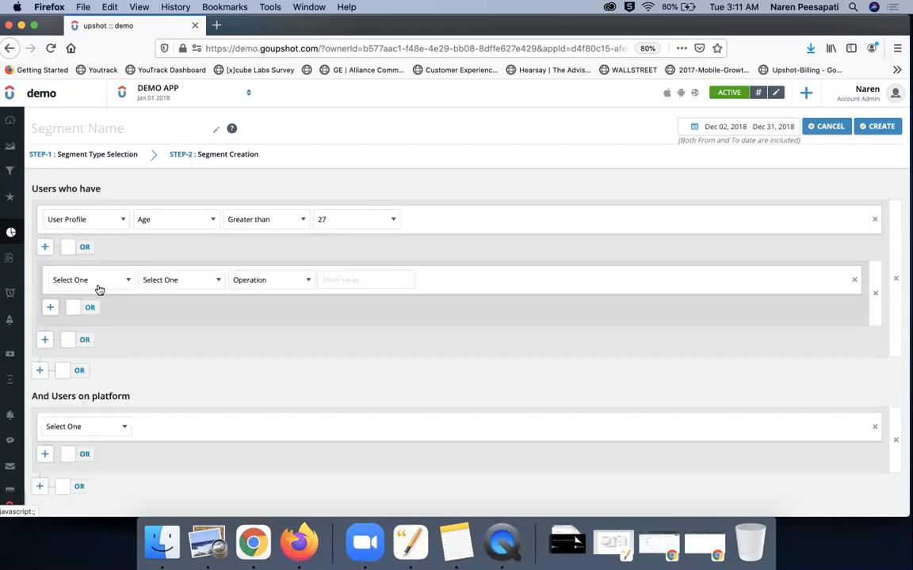
click(121, 280)
click(127, 339)
click(198, 279)
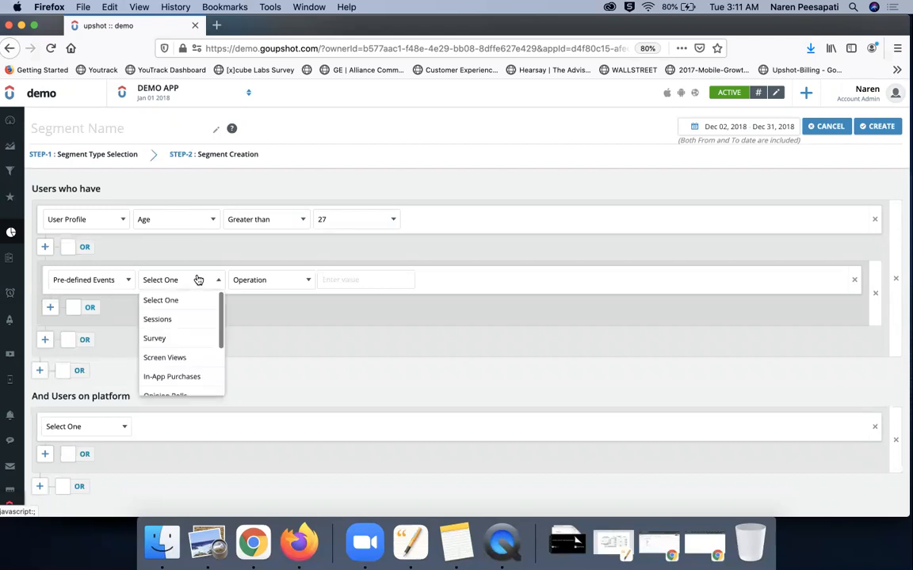
click(204, 320)
- Limit the Sessions condition to the last 7 days with Total Sessions greater than 3
click(297, 282)
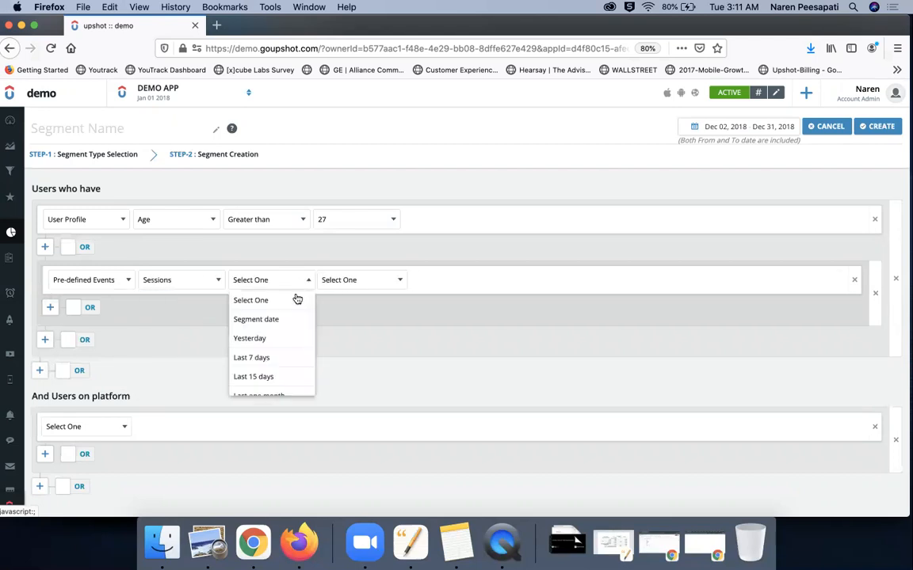
click(283, 362)
click(377, 283)
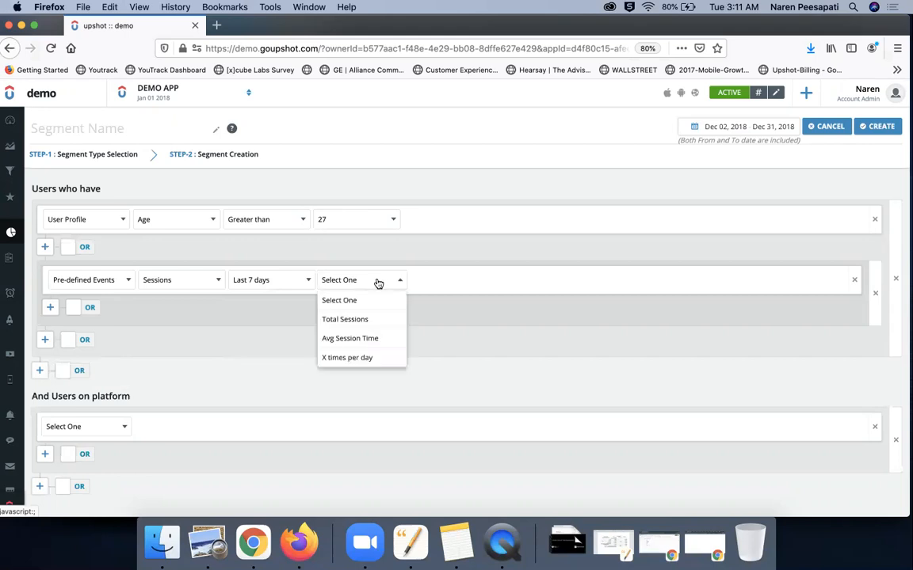
click(377, 320)
click(461, 283)
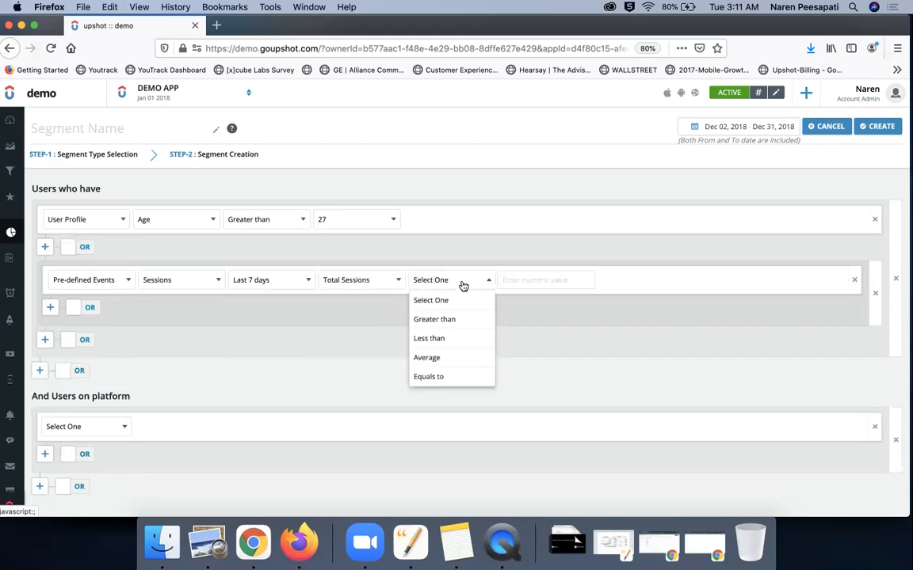
click(464, 320)
click(520, 277)
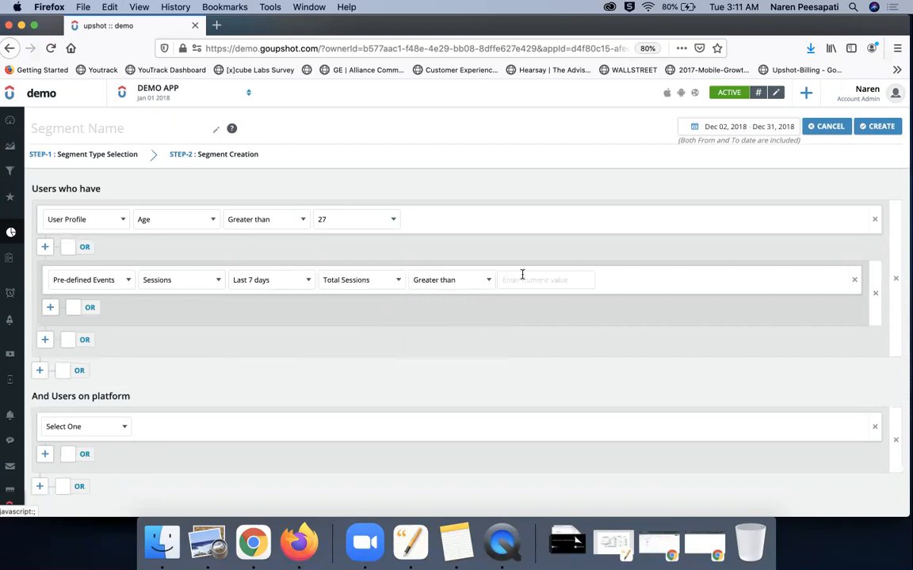
text(3)
- Add another condition to the nested group, based on the custom event CancelOrder
click(50, 310)
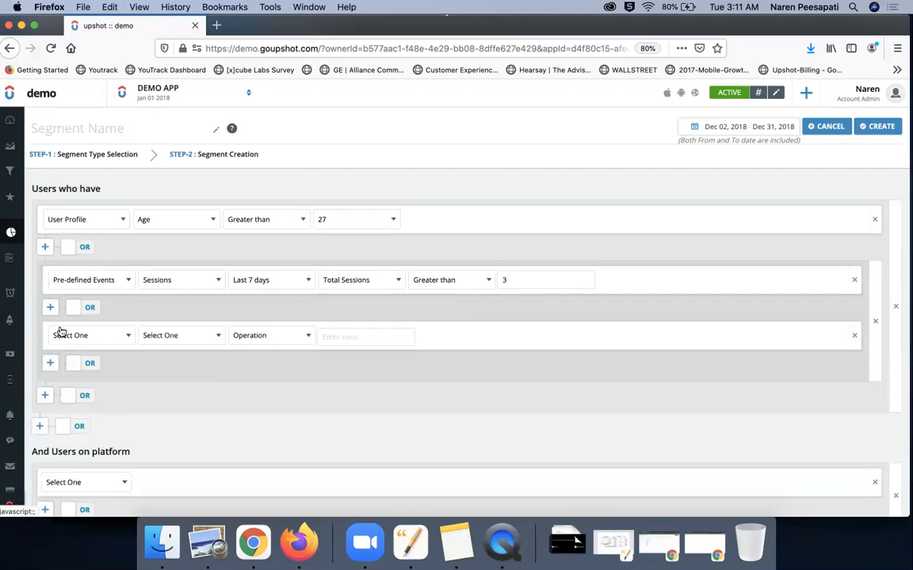
click(126, 336)
click(116, 412)
click(196, 333)
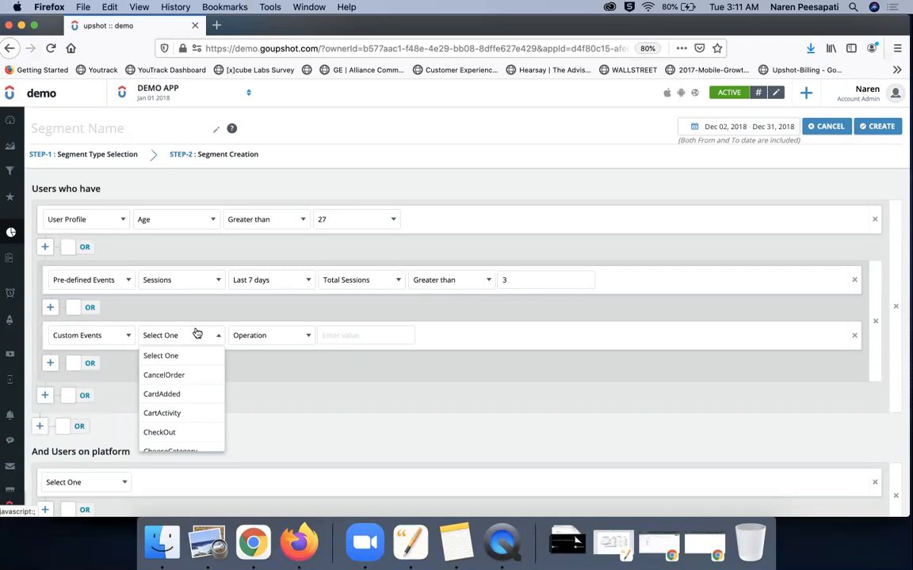
scroll(185, 403, down, 3)
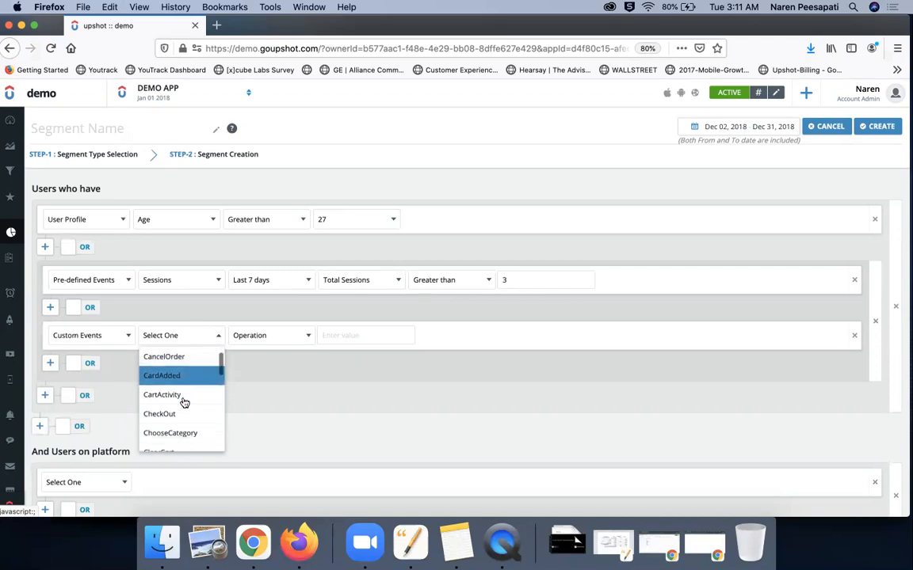
scroll(185, 403, down, 2)
scroll(185, 402, up, 5)
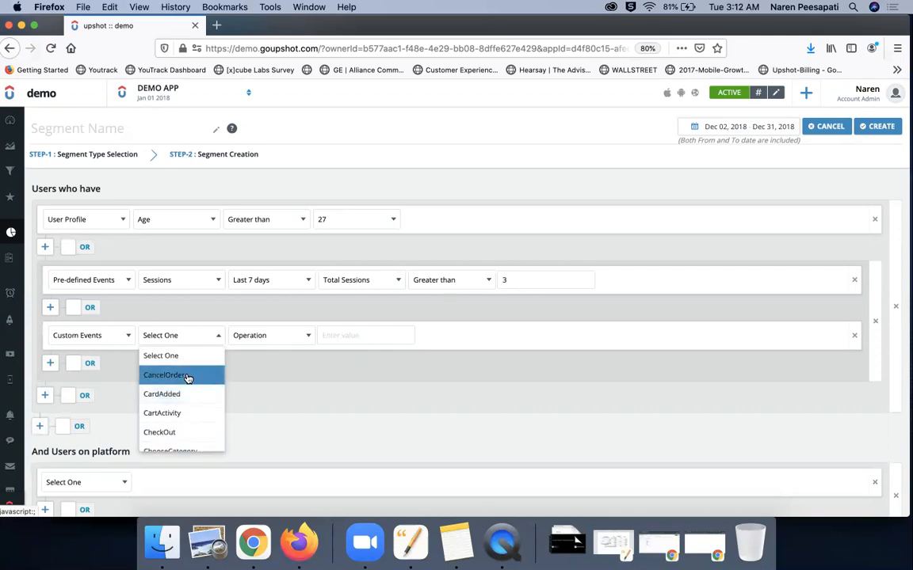
scroll(189, 397, down, 3)
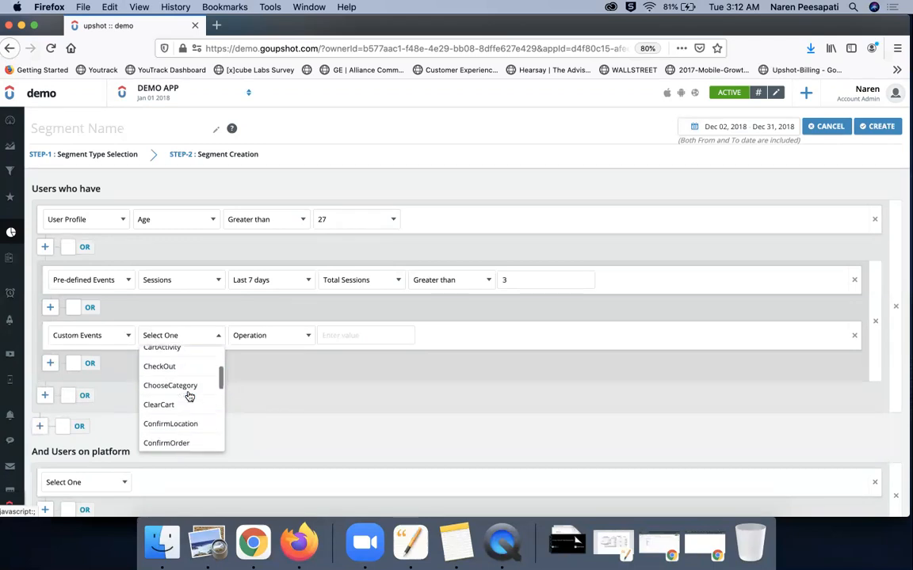
scroll(189, 396, up, 1)
scroll(189, 396, up, 1)
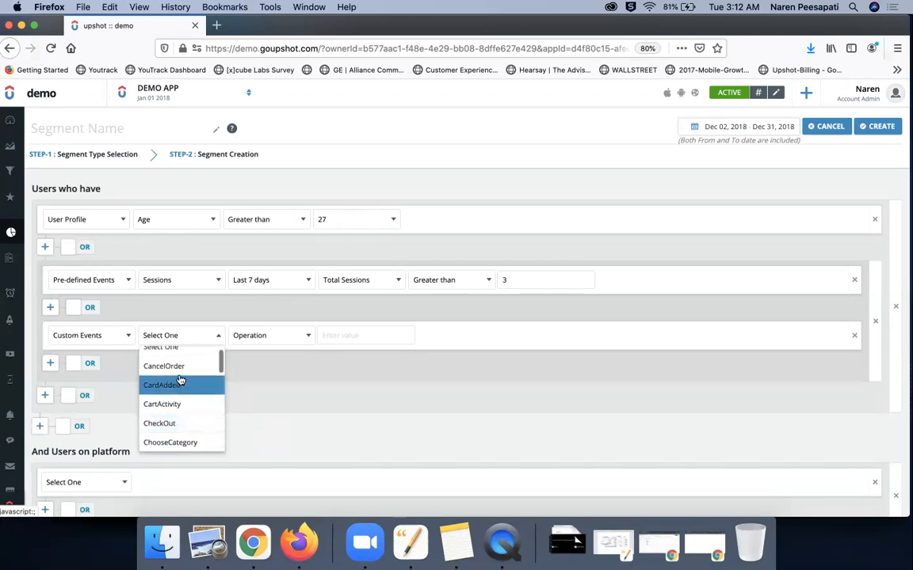
click(182, 368)
- Set the CancelOrder condition to Segment date and the OrderID attribute, and view the segment's date range options
click(273, 338)
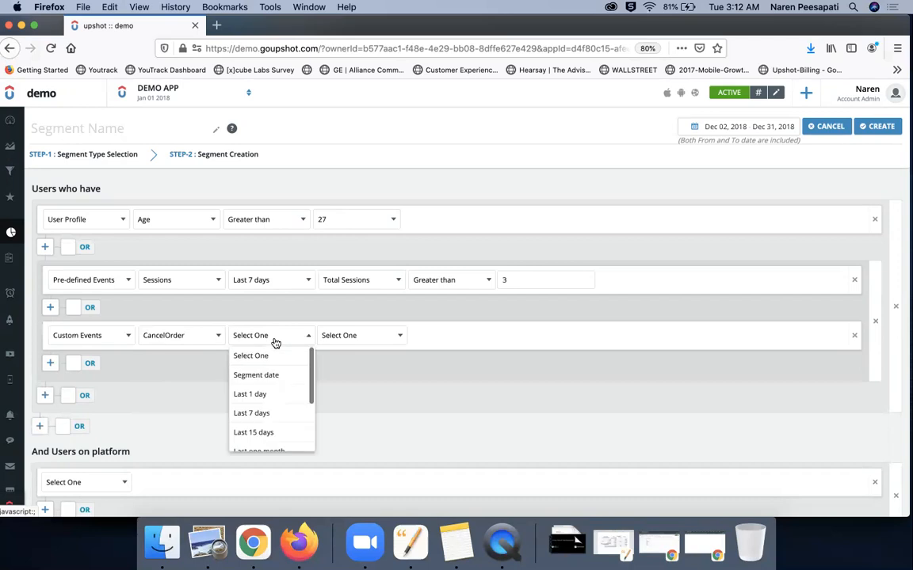
click(277, 376)
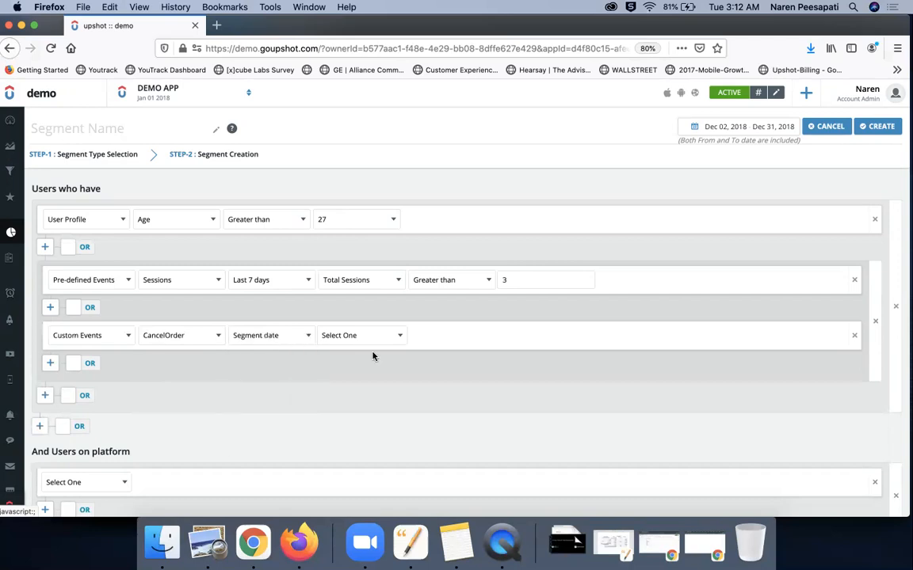
click(384, 336)
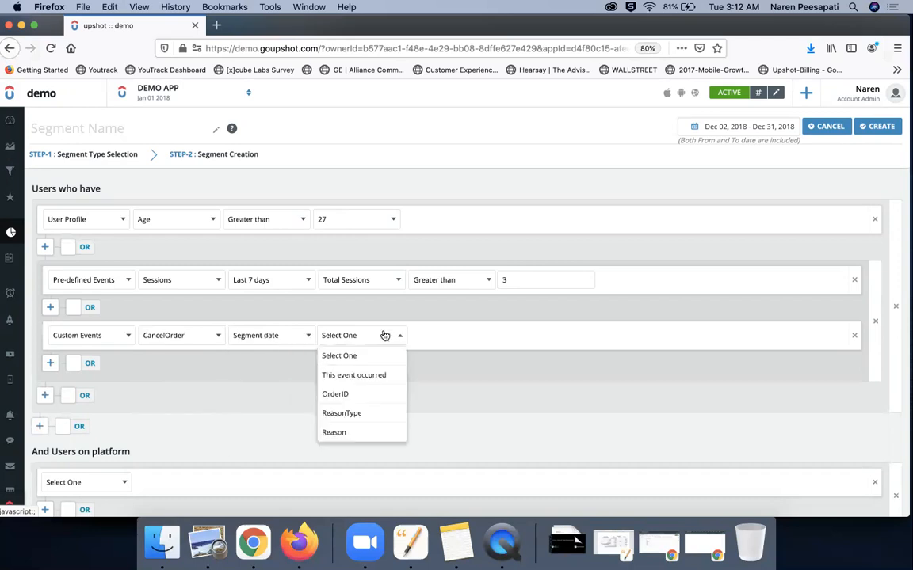
click(369, 398)
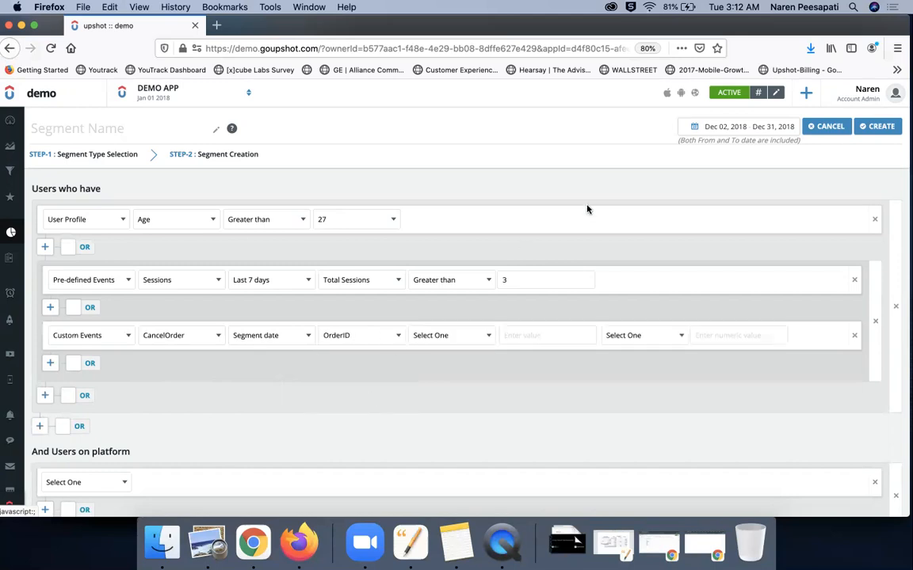
click(724, 129)
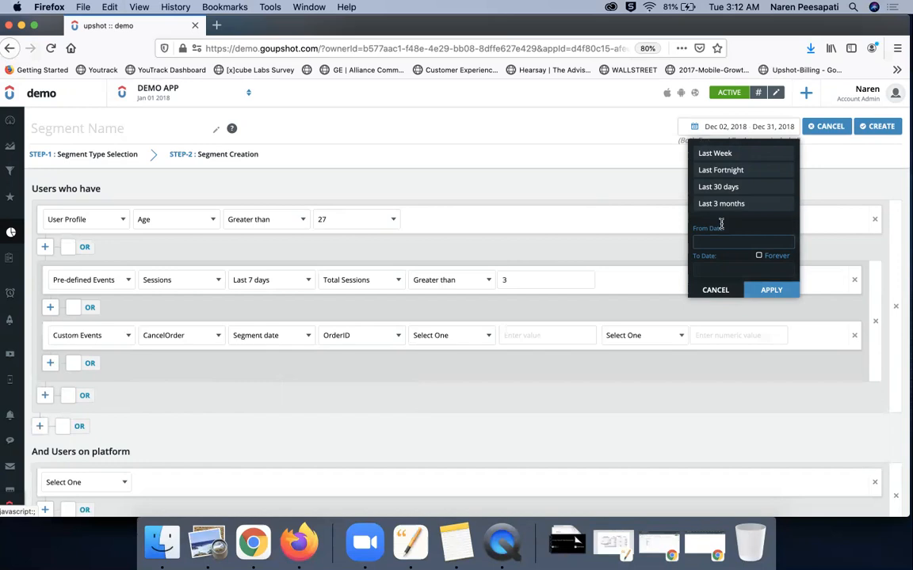
click(597, 203)
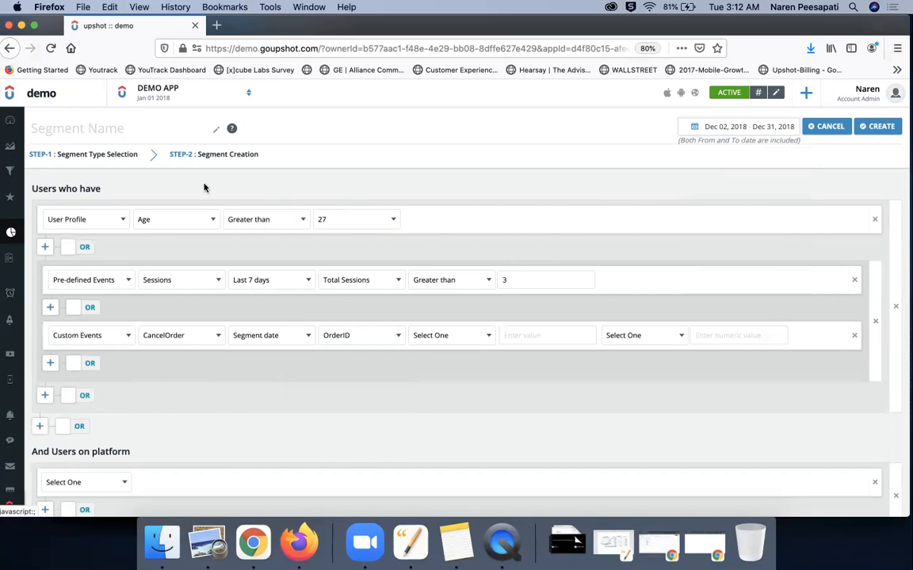
- Go to the Live Rules list and start creating a new live rule
mouse_move(43, 247)
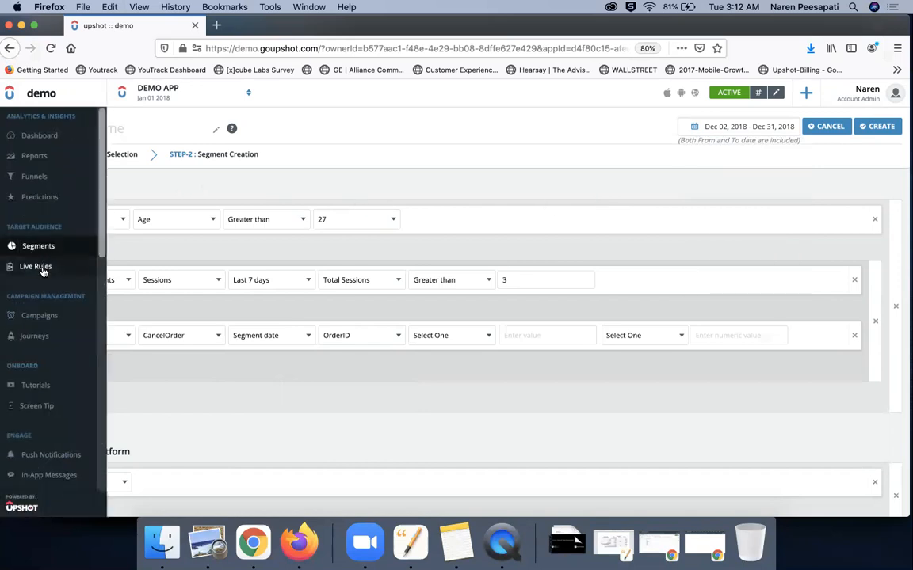
click(35, 267)
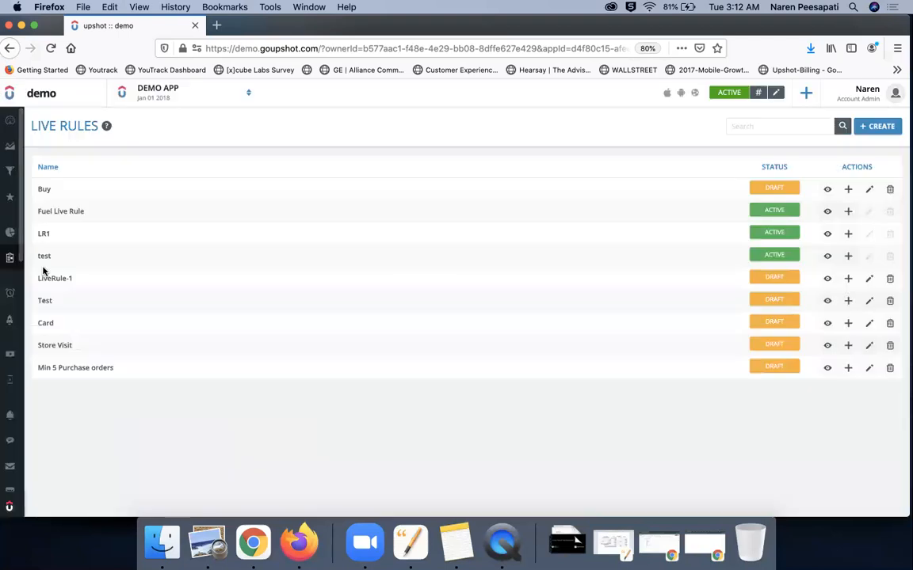
click(880, 127)
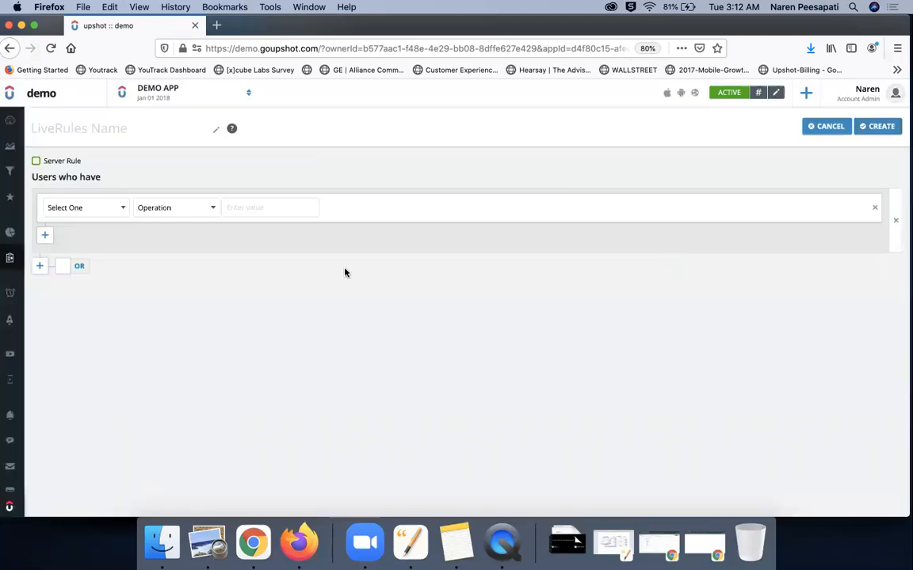
- View the map and radius settings of the live rule's Location condition and close them without applying
click(114, 209)
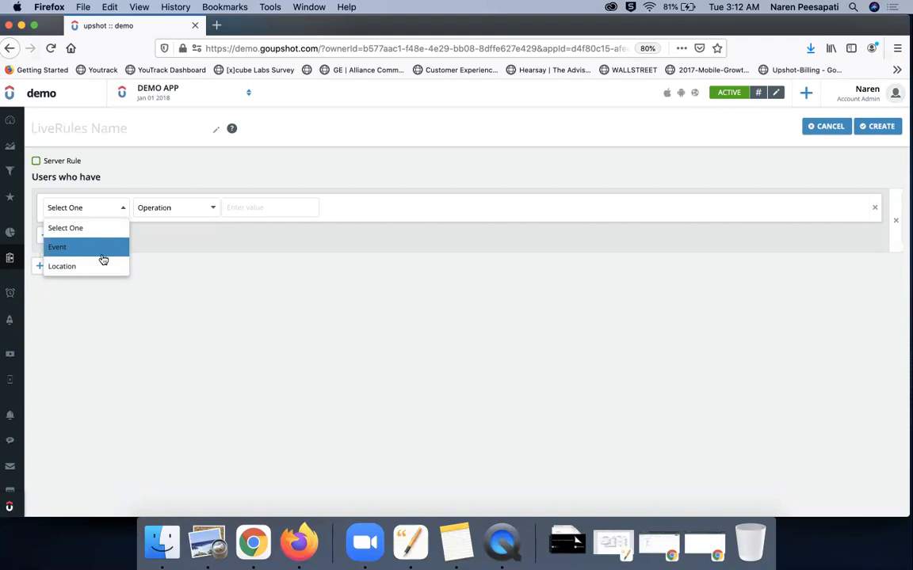
click(102, 267)
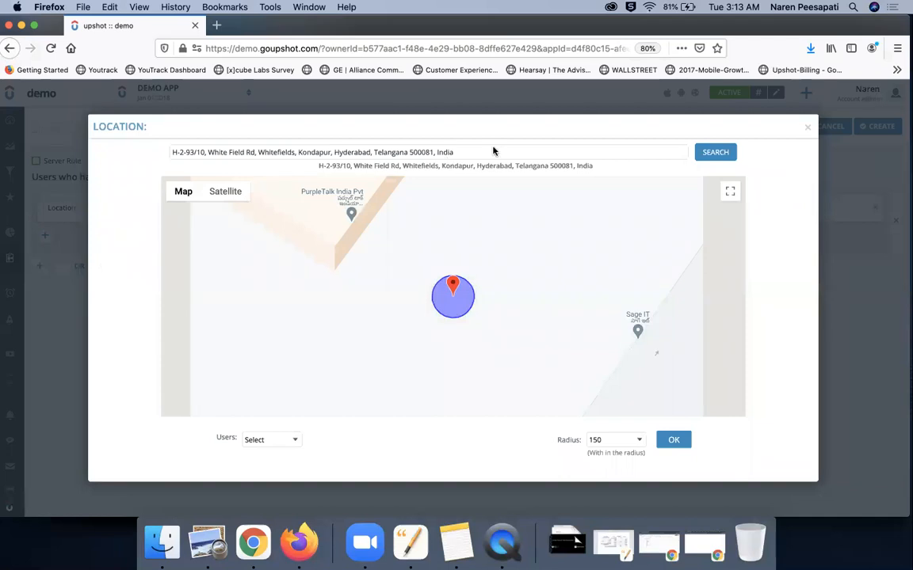
click(807, 128)
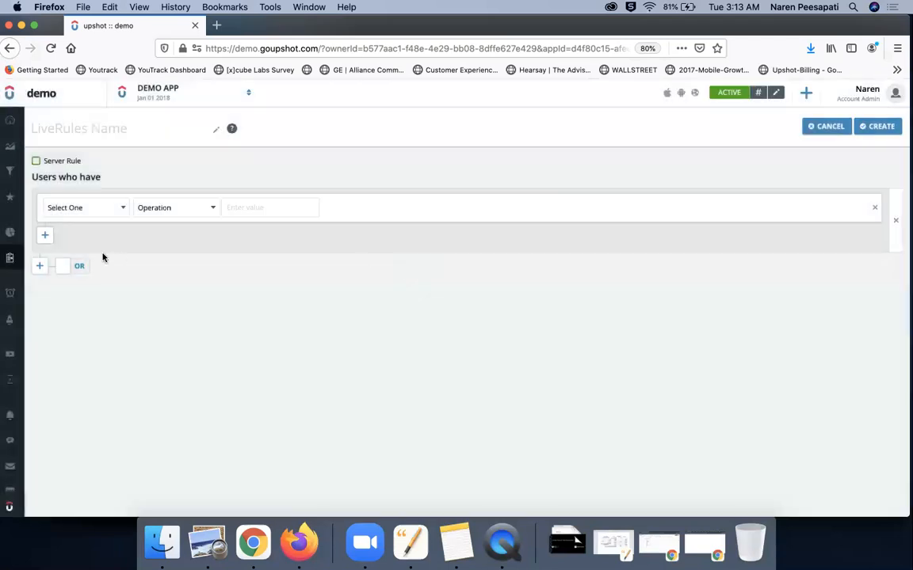
- Base the live rule's condition on the custom event CancelOrder
click(95, 209)
click(96, 250)
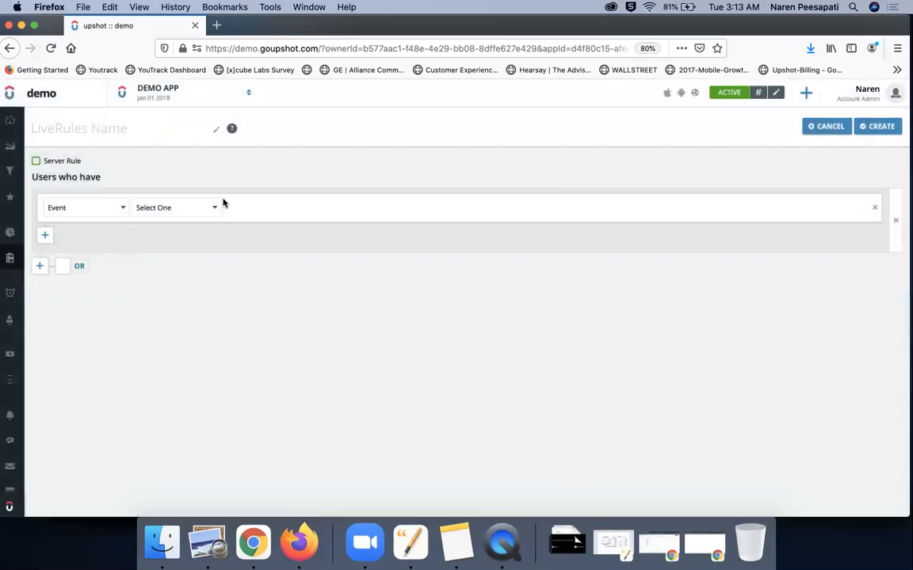
click(207, 205)
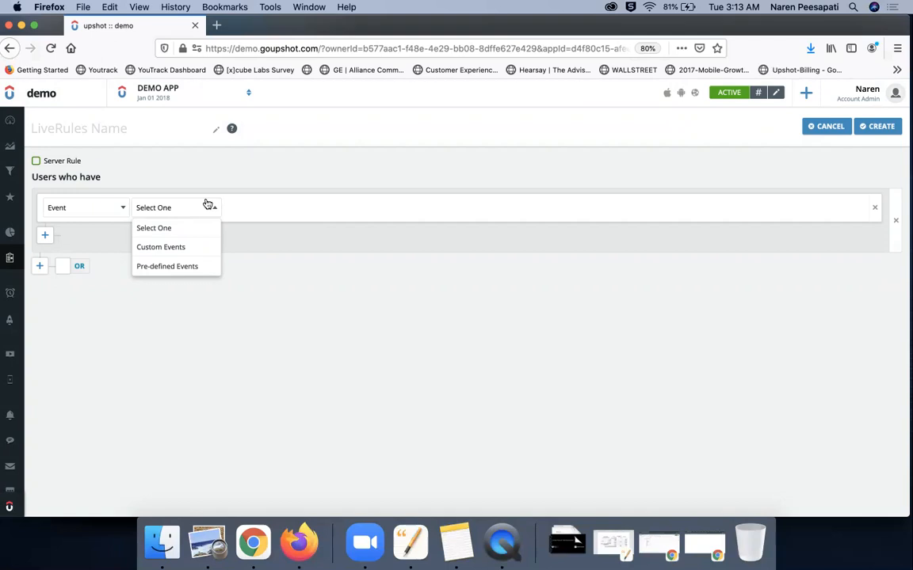
click(163, 246)
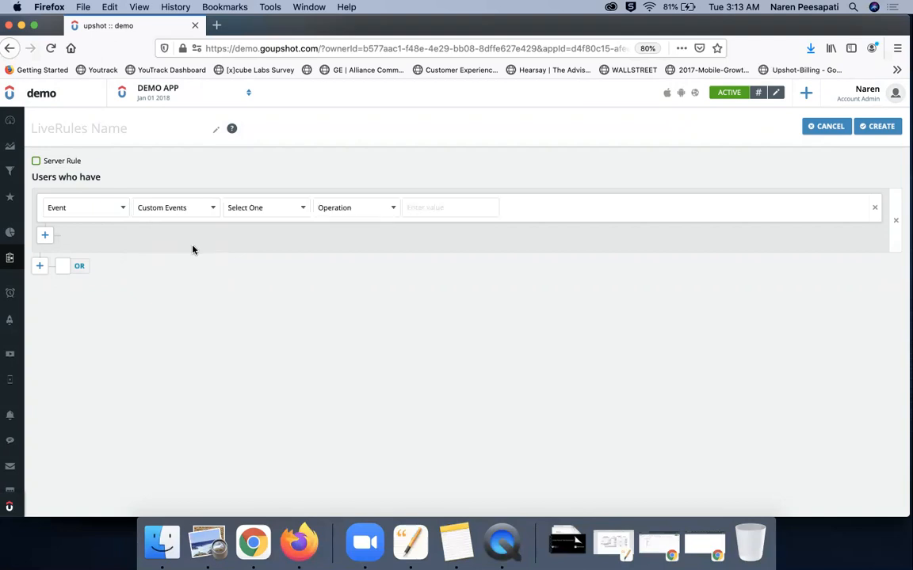
click(297, 209)
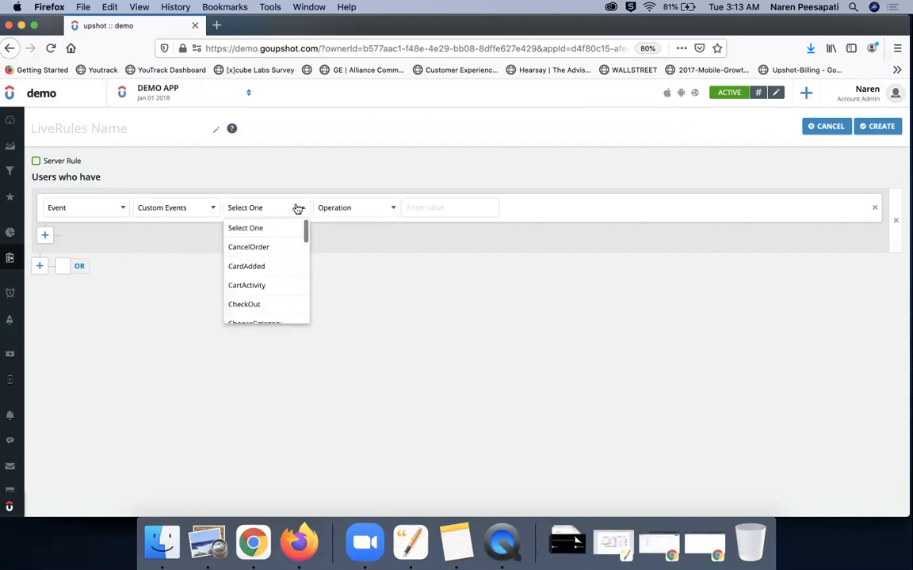
click(283, 248)
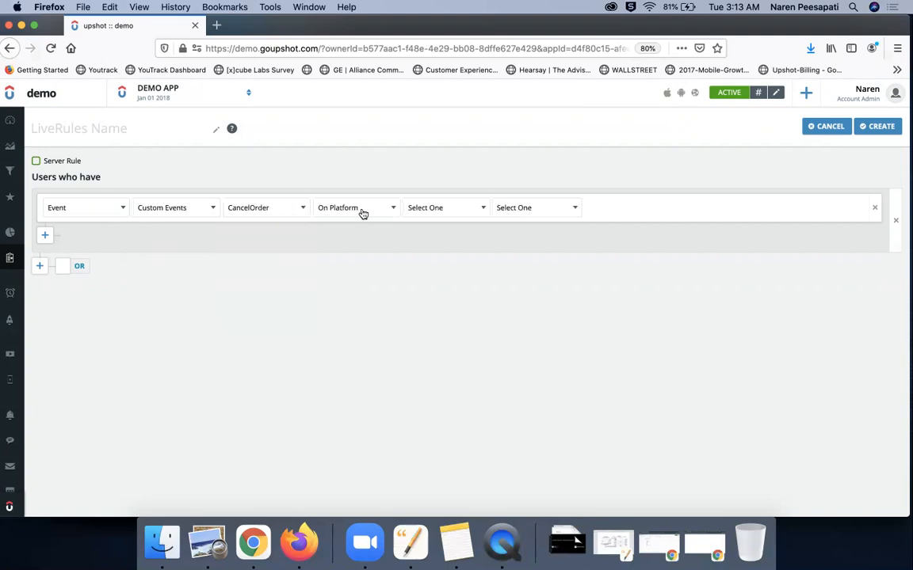
- Set CancelOrder to No Time Constraint with This event occurred Equals 3, and add a second condition row
click(424, 208)
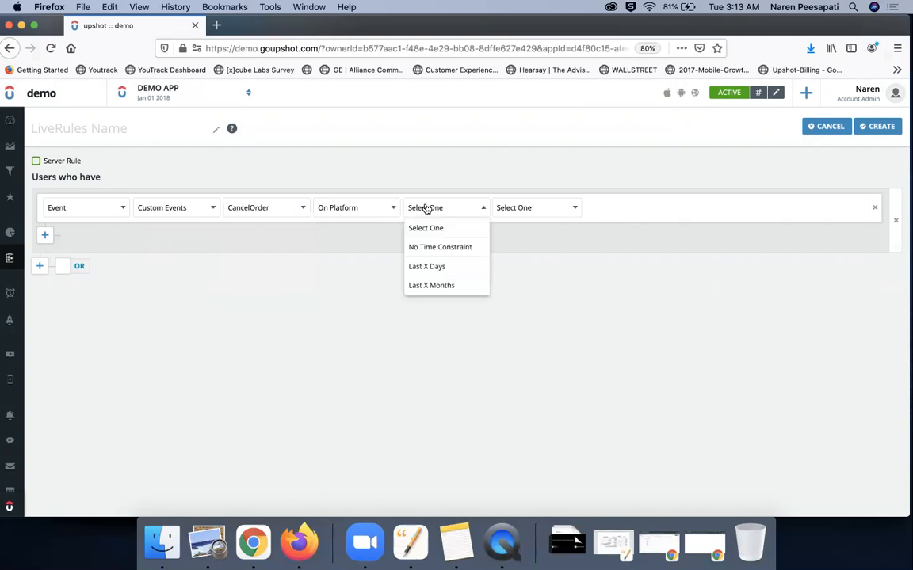
click(442, 248)
click(530, 210)
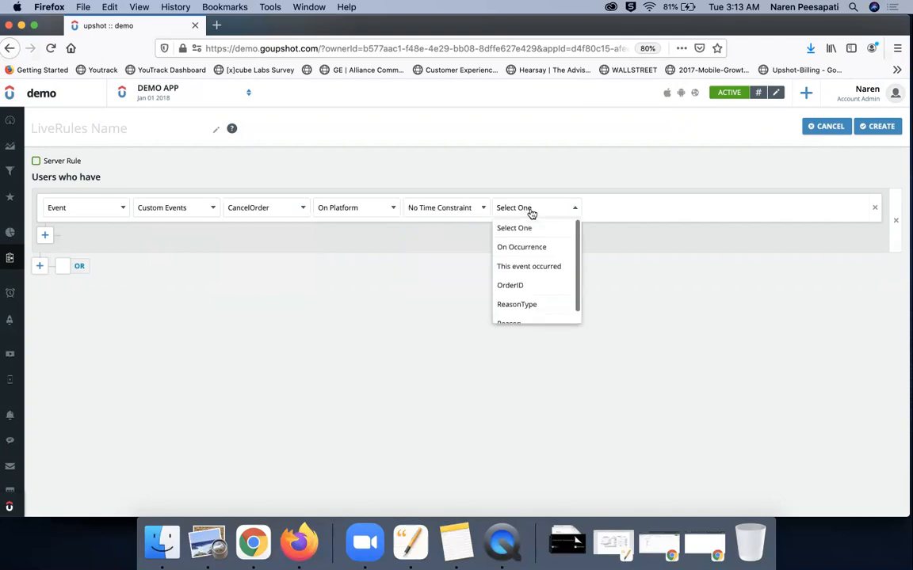
click(532, 266)
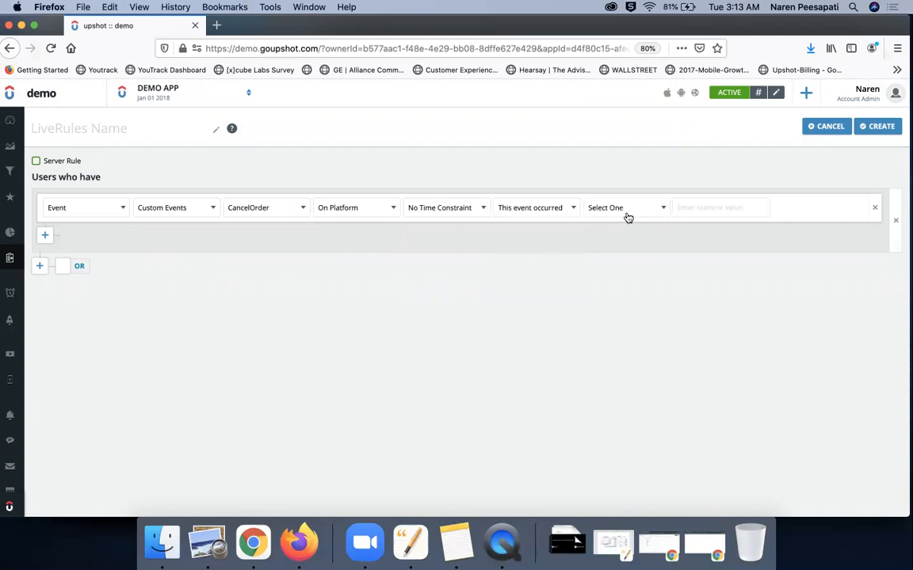
click(626, 210)
click(623, 285)
click(699, 207)
text(3)
click(45, 238)
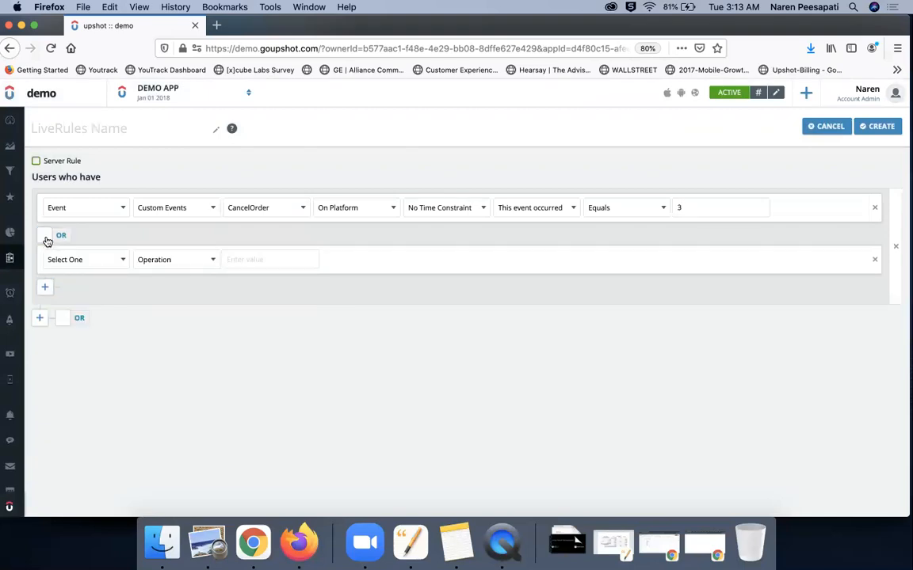
- Look through the available modules from Campaign Management and Onboard through Engage, Gamify, Research, Rewards & Loyality, Monetize and Data Management
mouse_move(12, 222)
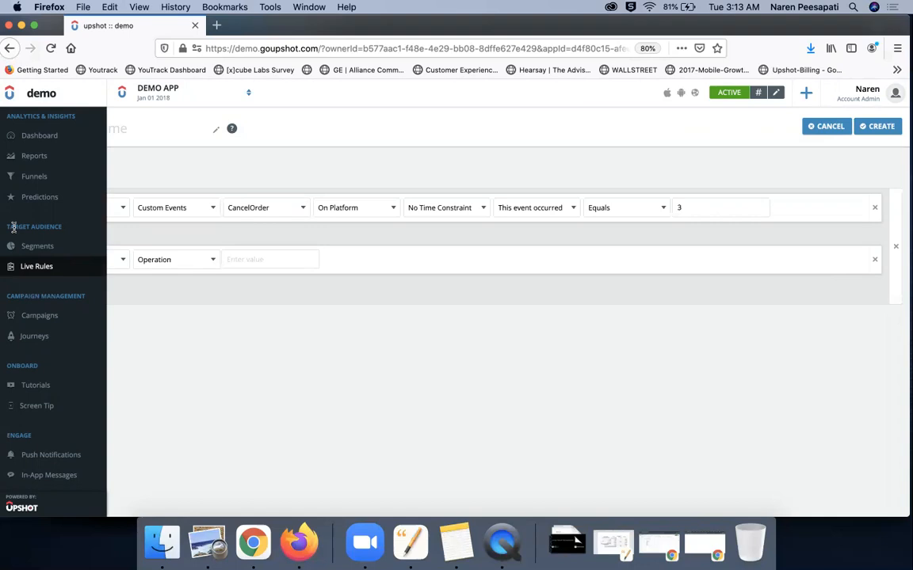
scroll(23, 277, down, 5)
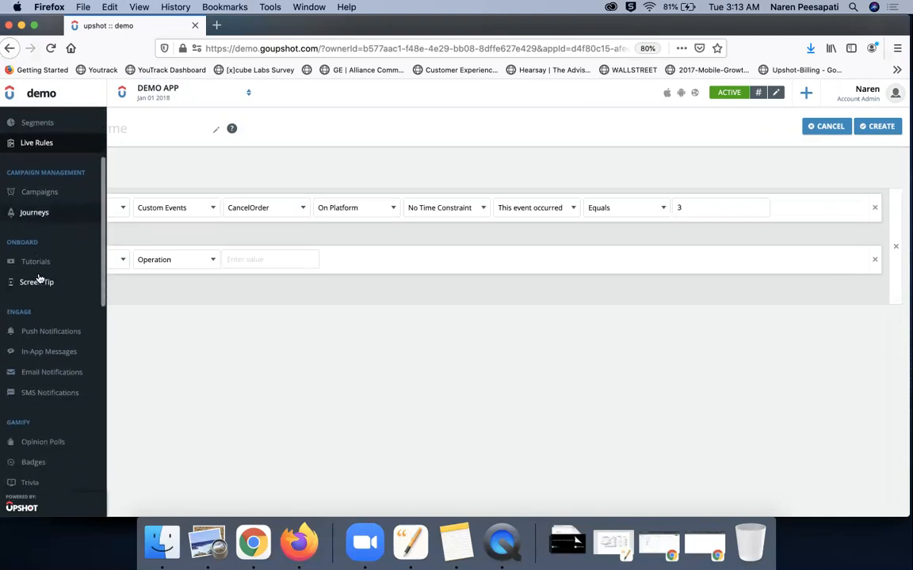
scroll(38, 278, down, 1)
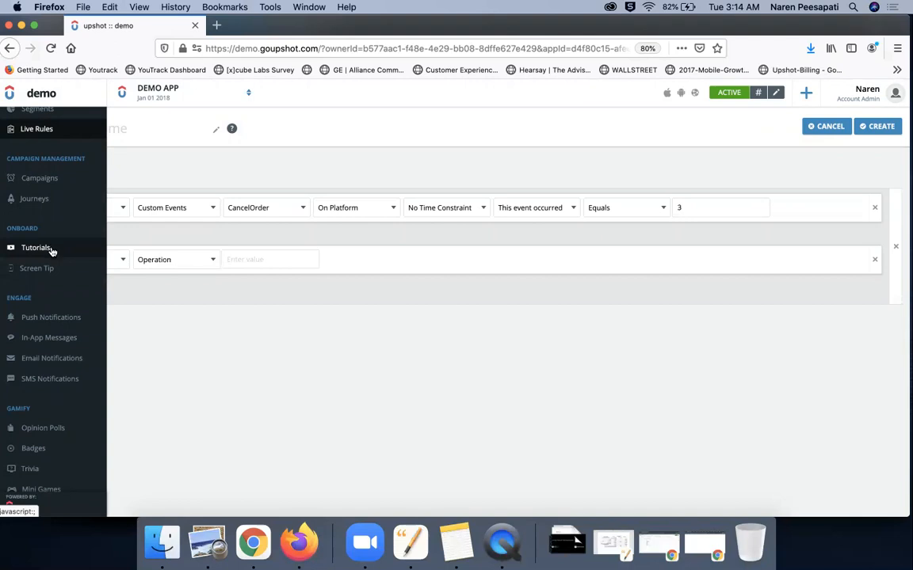
scroll(51, 298, down, 2)
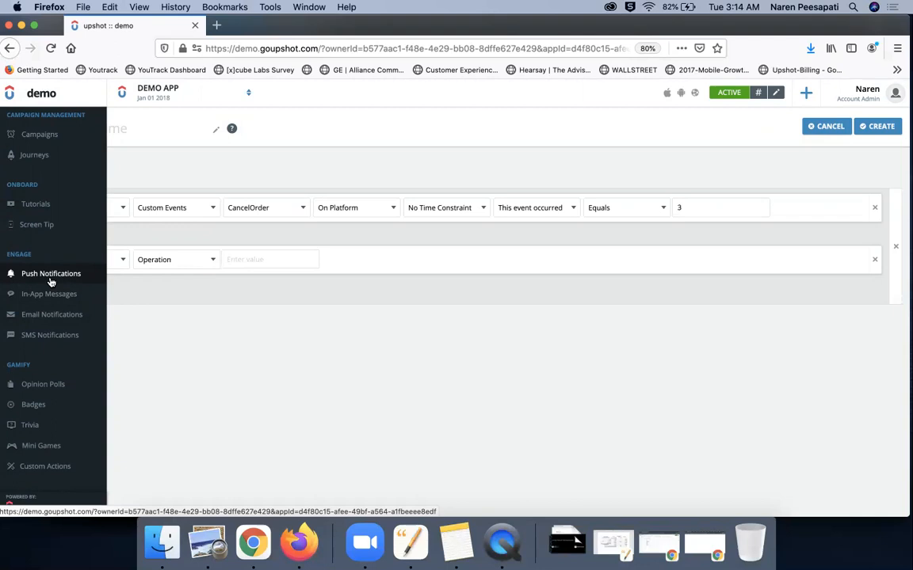
scroll(50, 281, down, 3)
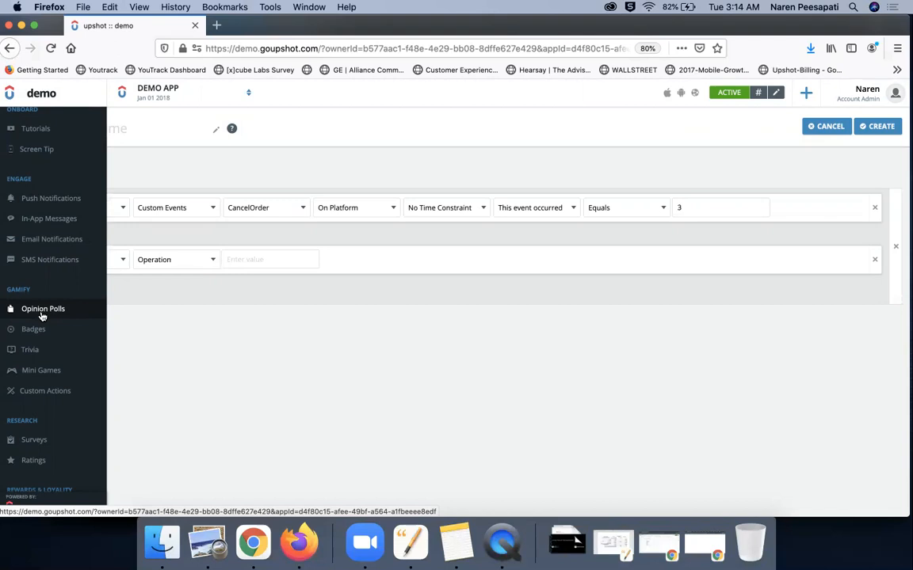
scroll(42, 315, down, 4)
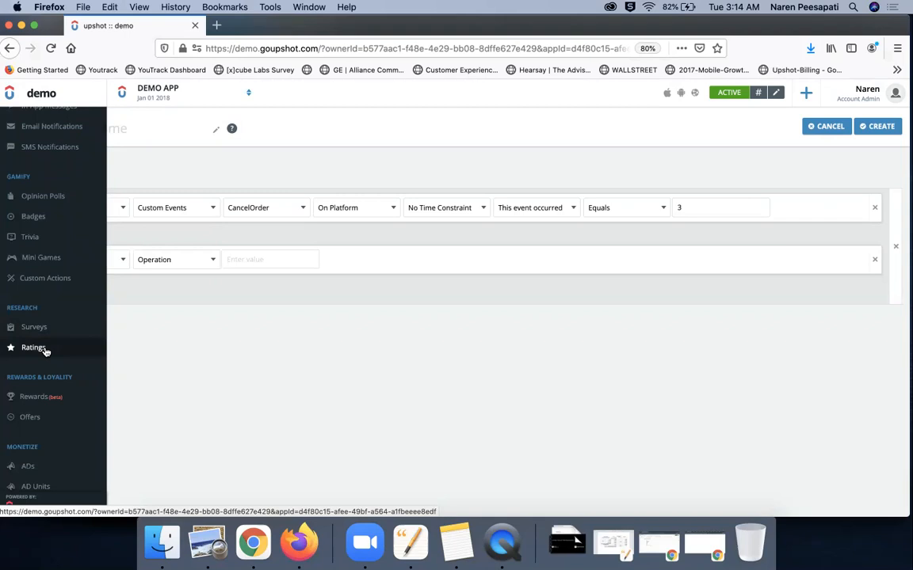
scroll(45, 350, down, 3)
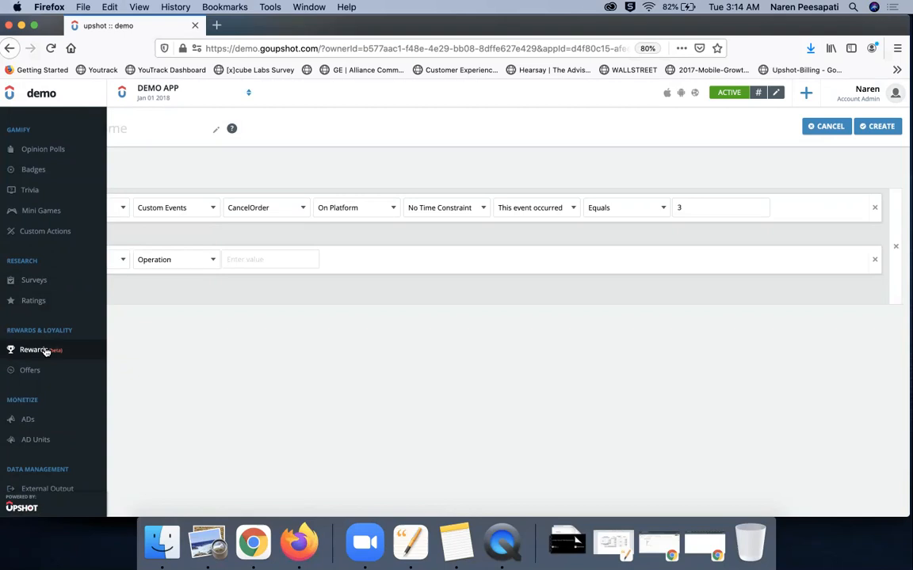
scroll(45, 351, up, 10)
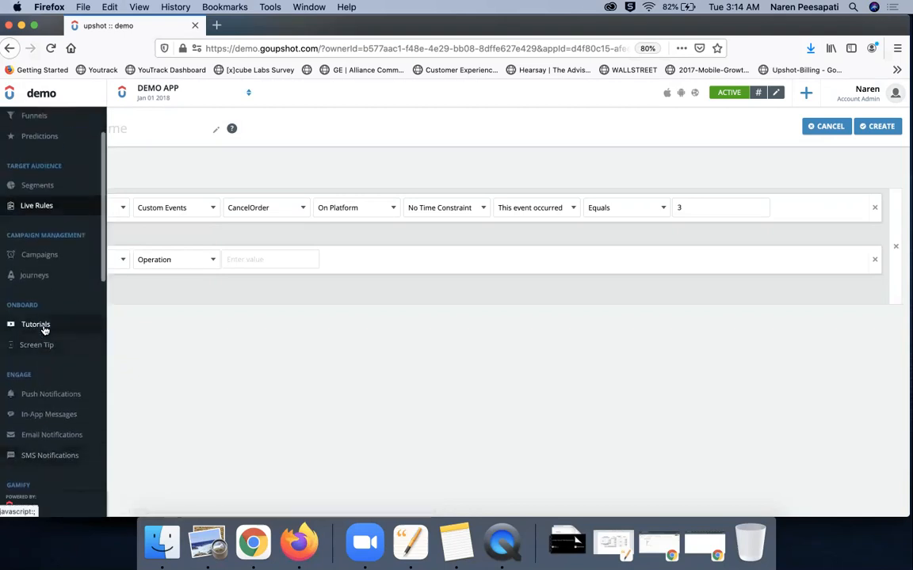
- Go to the Tutorials list and start creating a new native tutorial
click(44, 324)
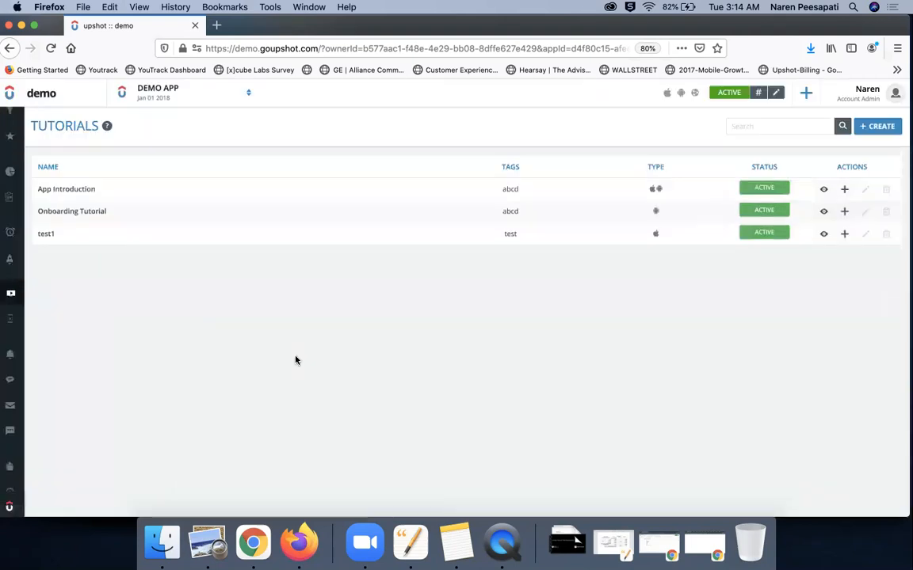
click(878, 126)
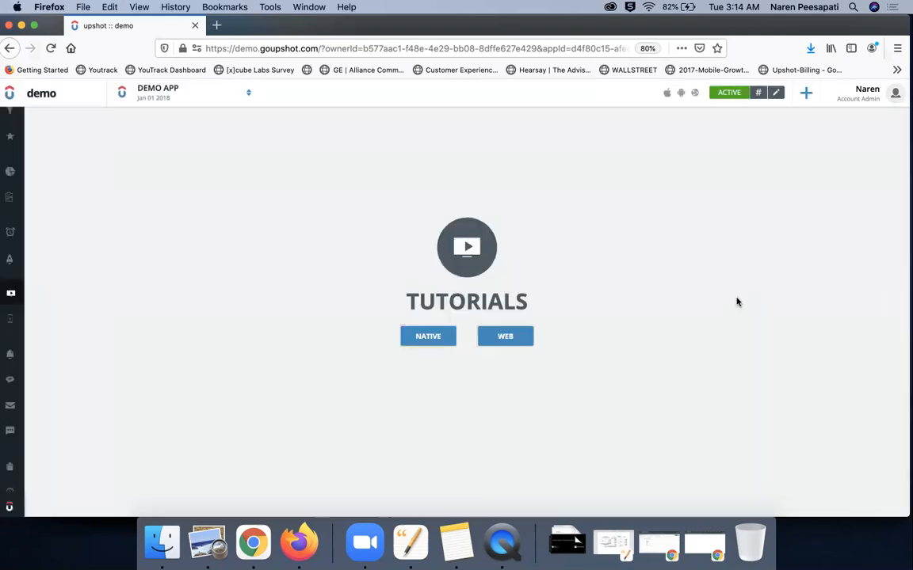
click(433, 342)
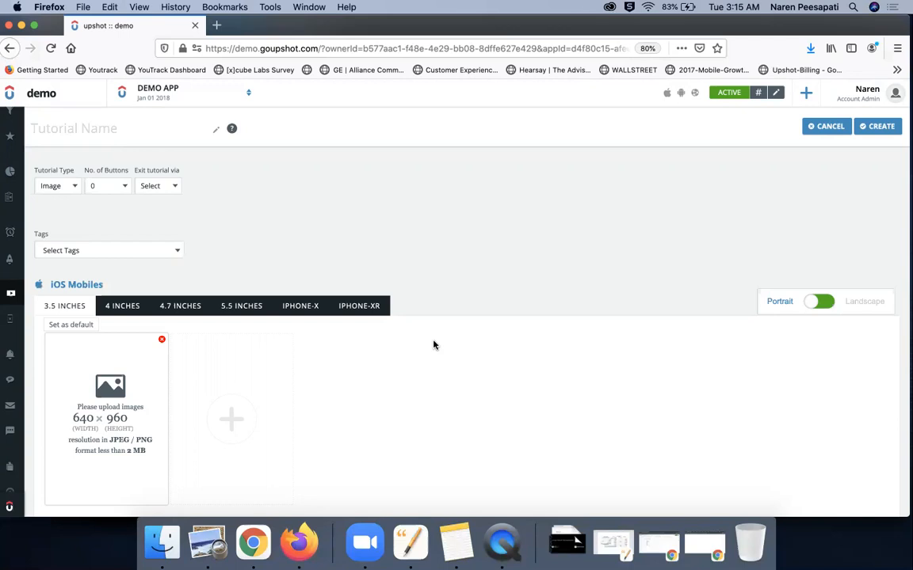
- View the options of the Video tutorial type, return the type to Image and review the iOS mobile and tablet upload areas
click(71, 188)
click(66, 224)
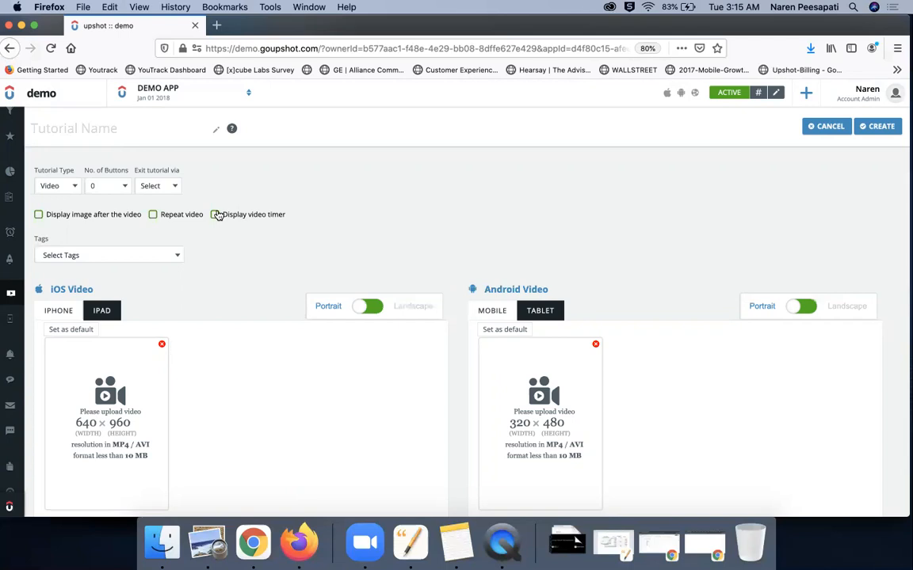
click(73, 186)
click(75, 206)
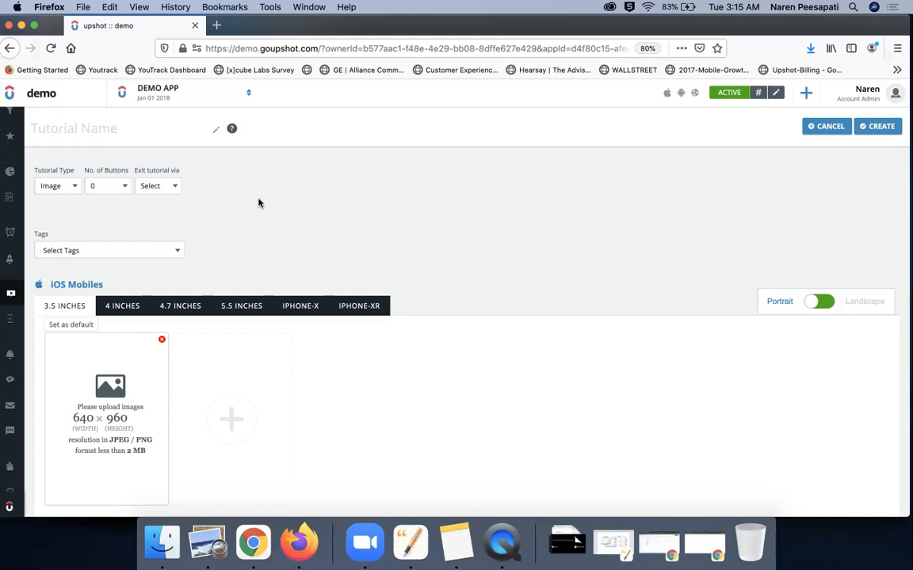
scroll(258, 204, down, 5)
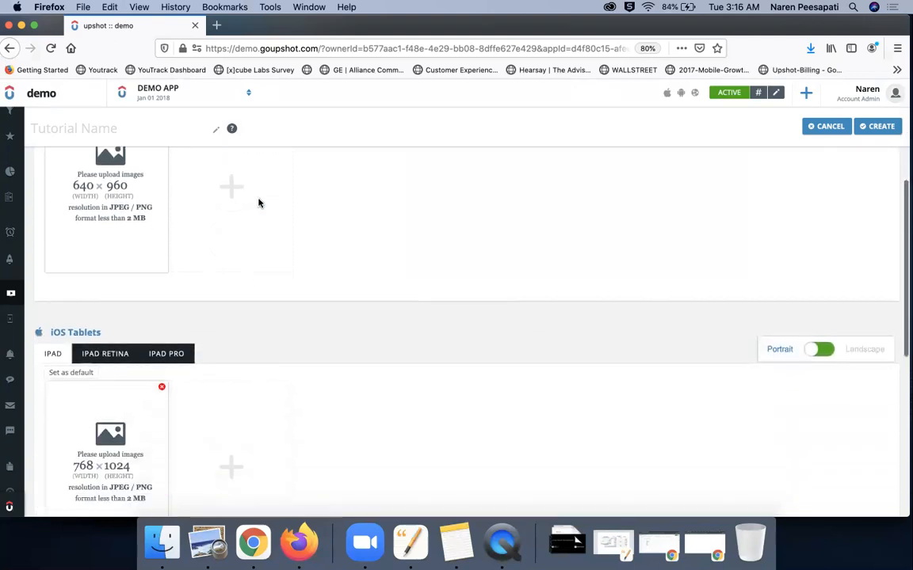
scroll(258, 203, down, 1)
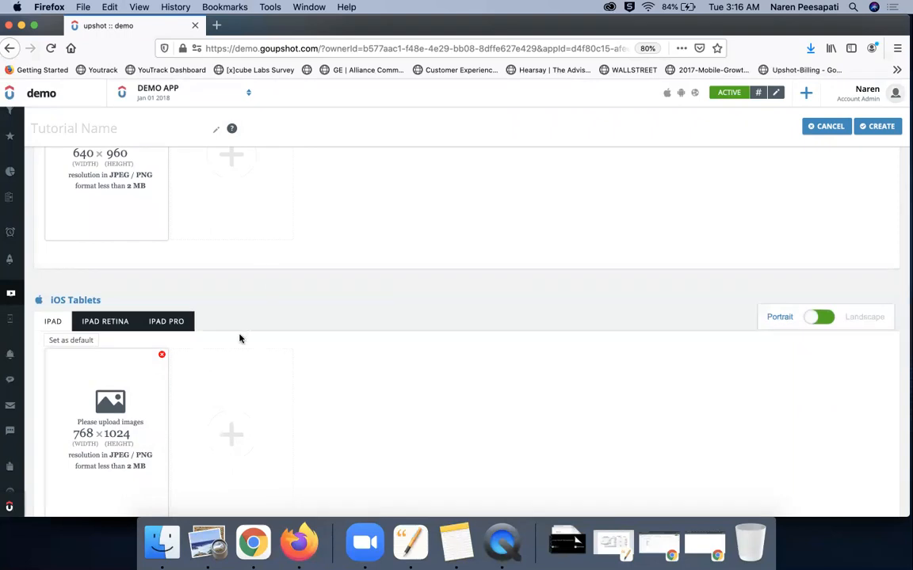
- Switch to Finder, play Tutorial sample.mp4 from the WEB folder in QuickTime Player, and return to Firefox
click(155, 550)
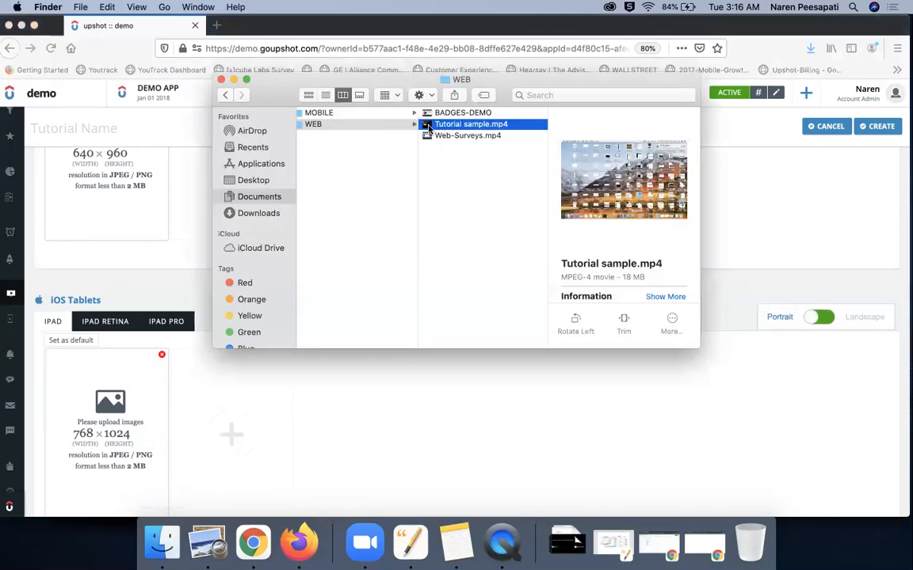
double_click(427, 127)
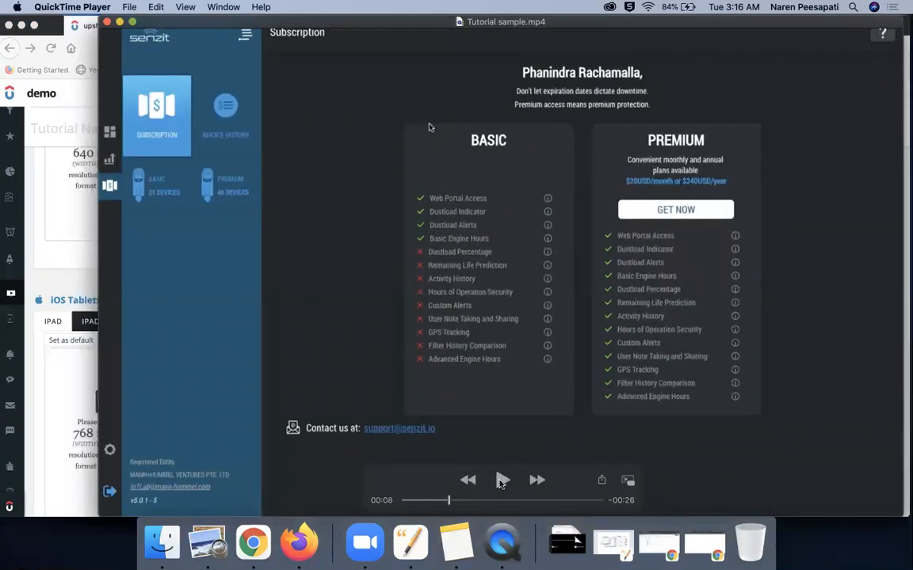
click(502, 481)
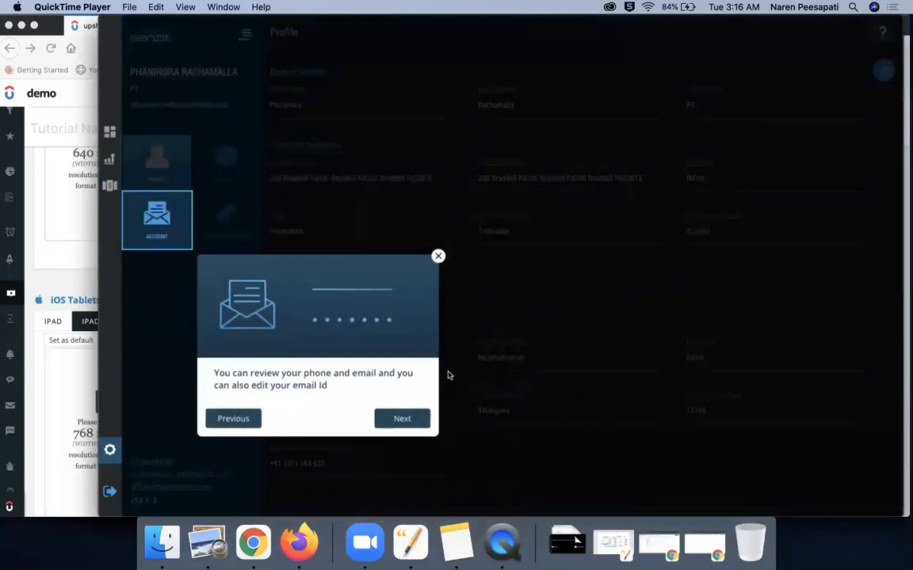
mouse_move(477, 336)
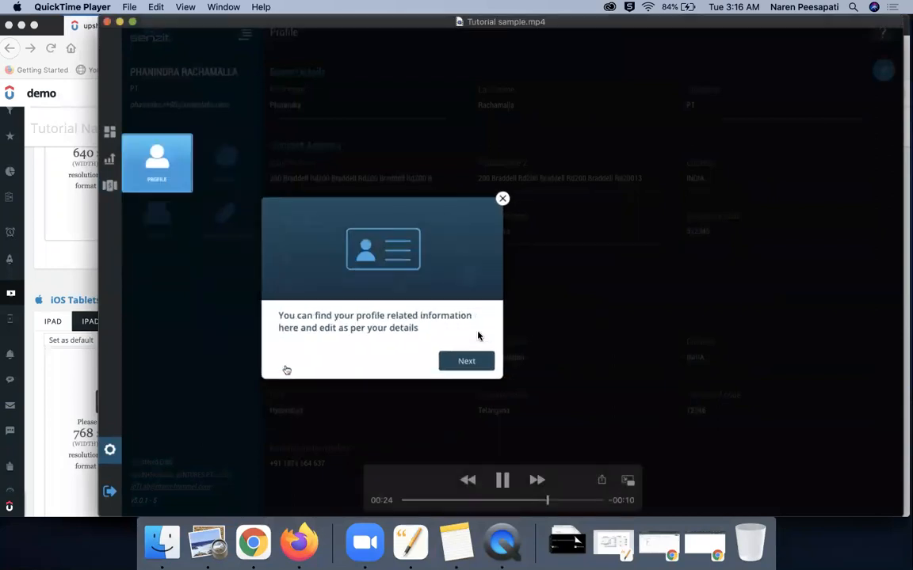
click(83, 284)
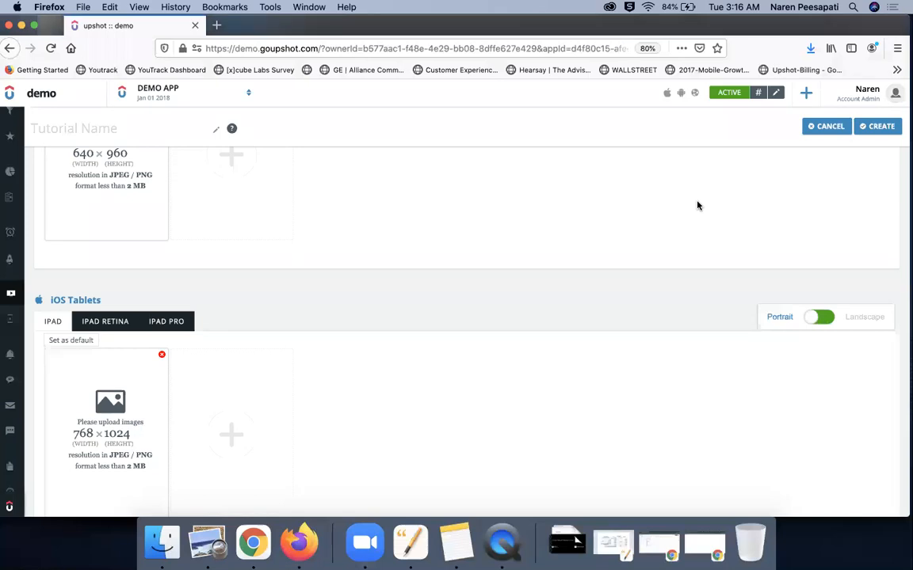
- Cancel the native tutorial and start creating a new web tutorial instead
scroll(697, 204, up, 5)
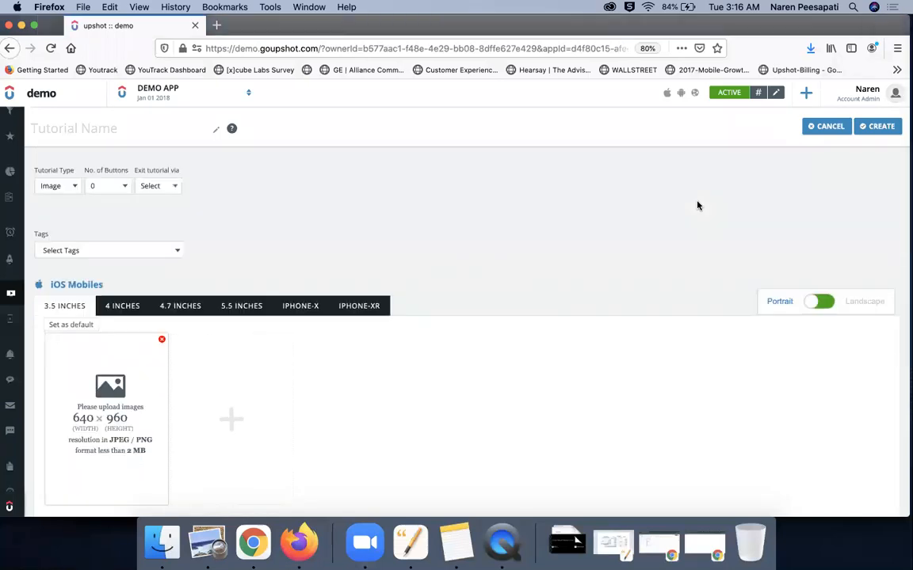
click(829, 133)
click(878, 126)
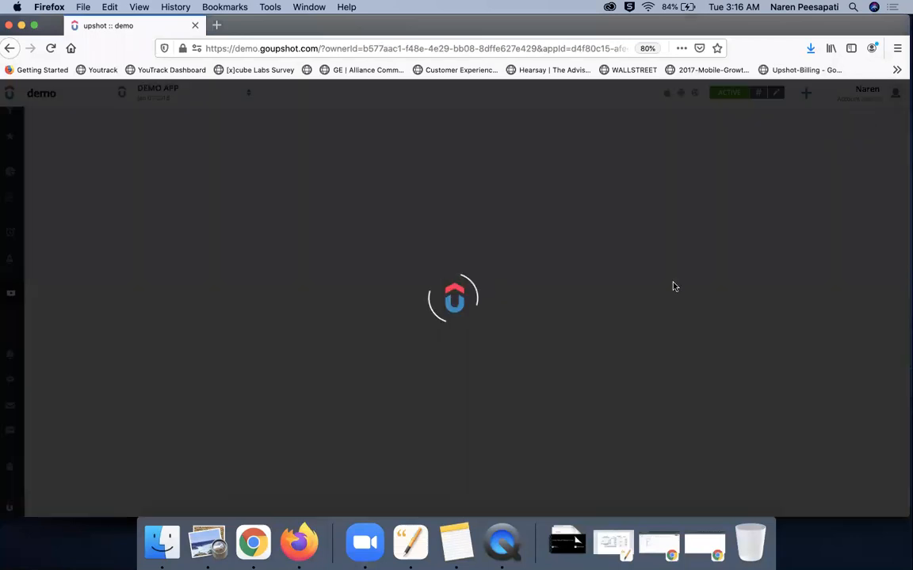
click(511, 337)
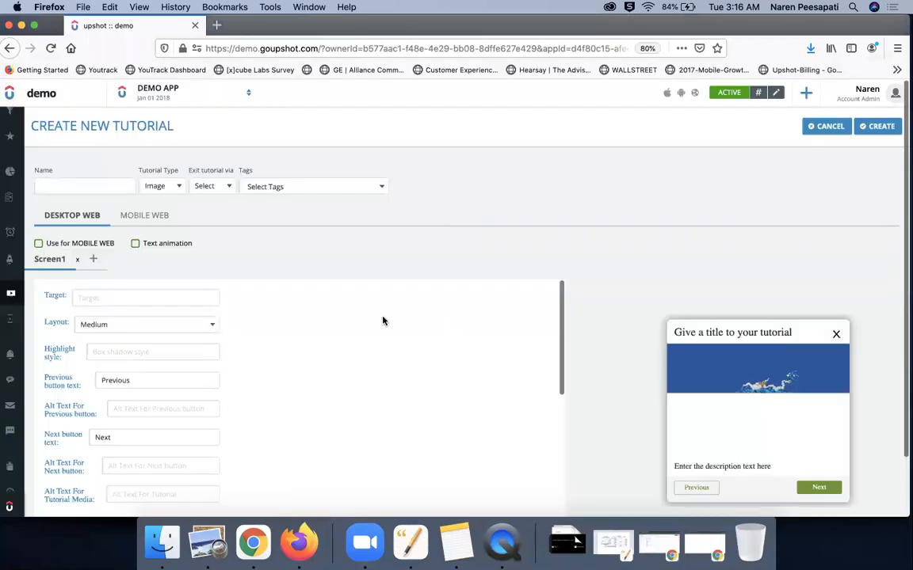
- Set the layout of Screen1 in the desktop web tutorial to Screen Tip and review its button and description settings
click(146, 326)
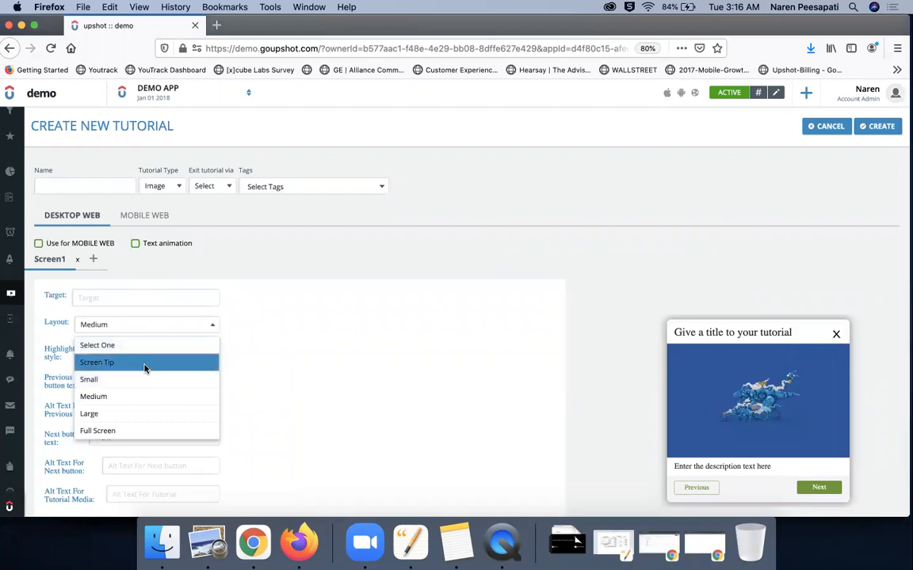
click(143, 363)
scroll(255, 406, down, 1)
scroll(232, 385, down, 3)
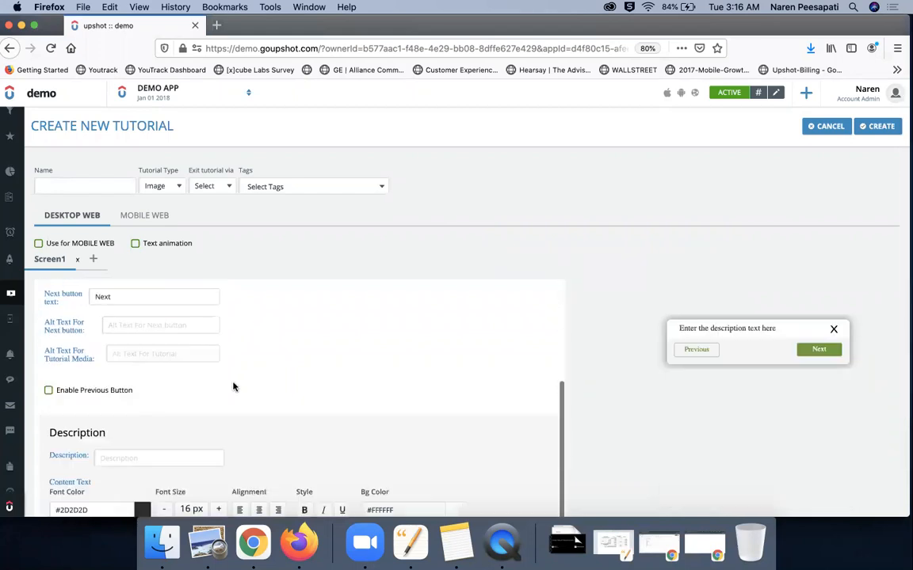
scroll(267, 393, down, 1)
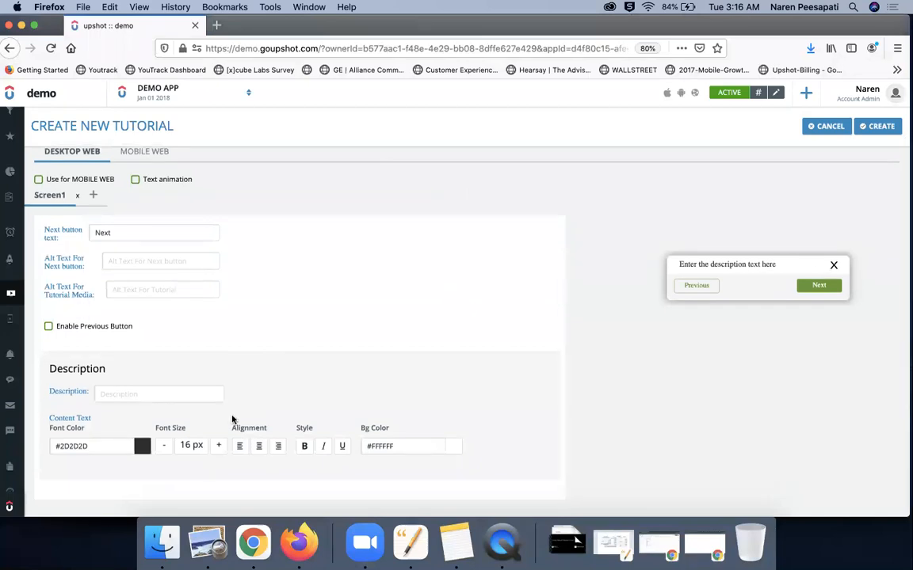
- Switch to Finder, play part of Mobile-Tut-1.3gpp from the MOBILE folder in QuickTime Player, pause it and return to Firefox
click(161, 545)
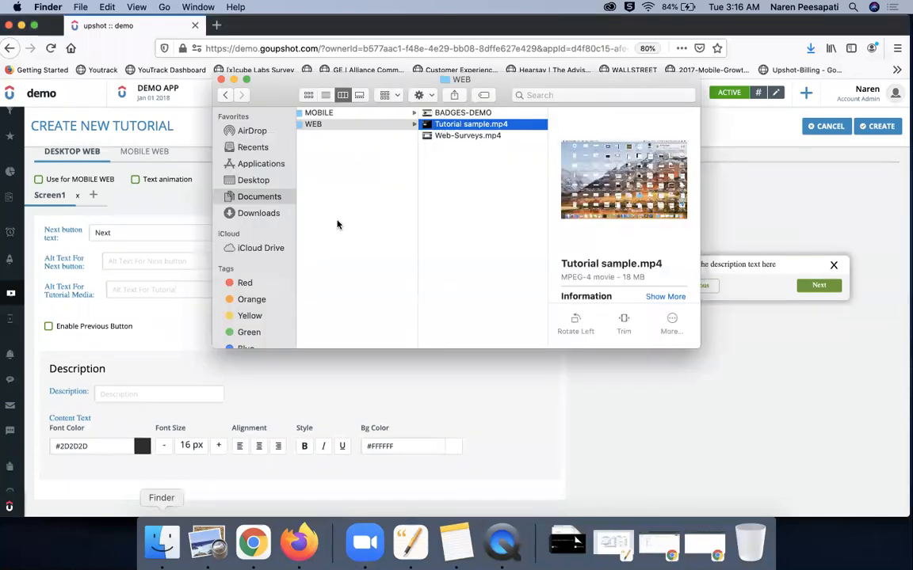
click(325, 112)
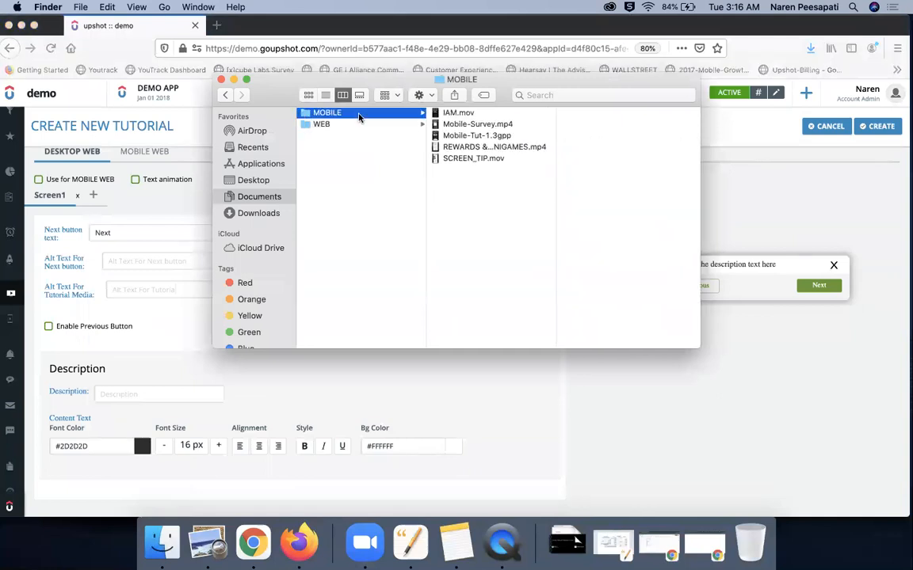
double_click(460, 136)
mouse_move(243, 403)
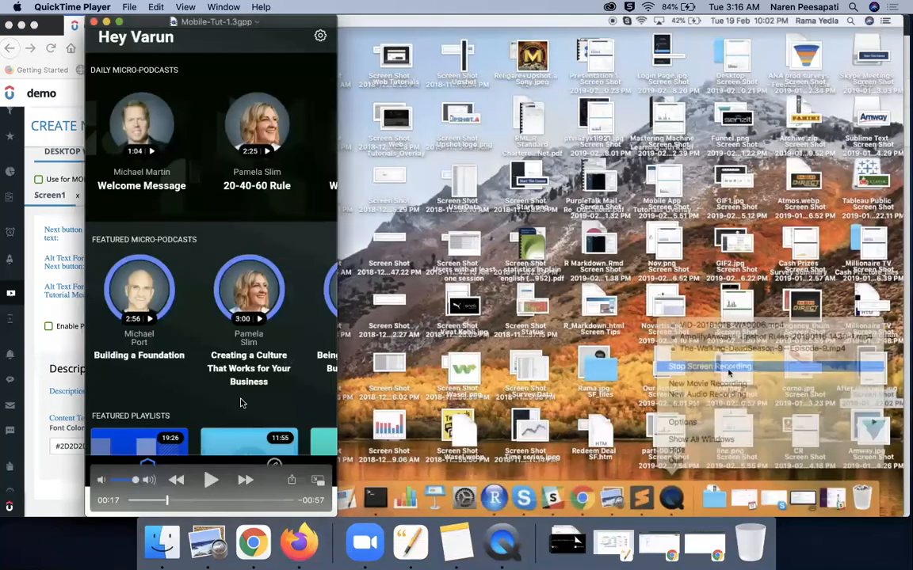
click(210, 481)
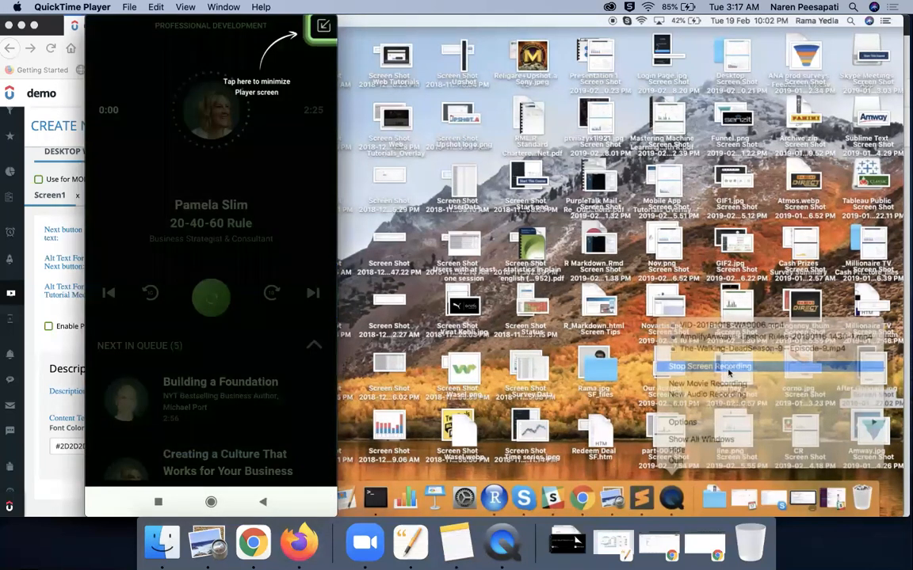
mouse_move(264, 189)
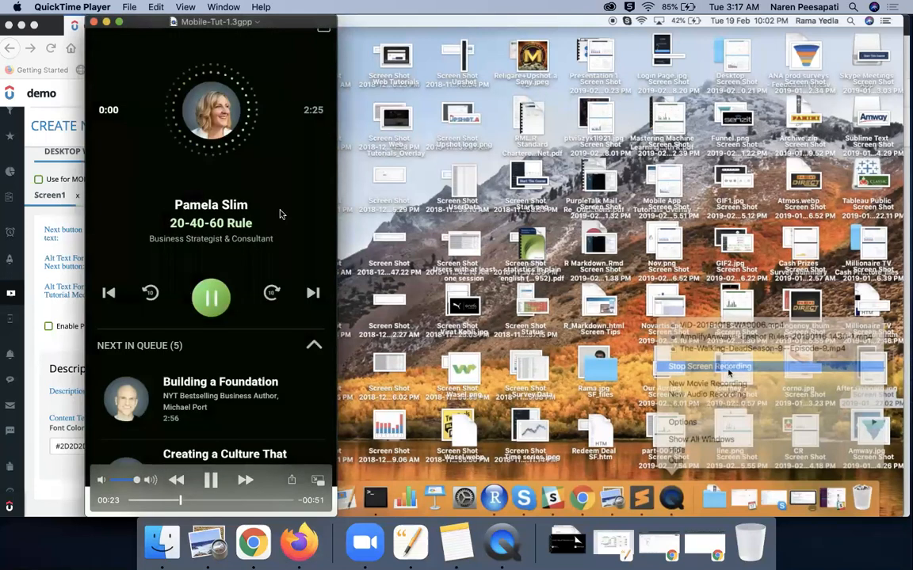
click(210, 481)
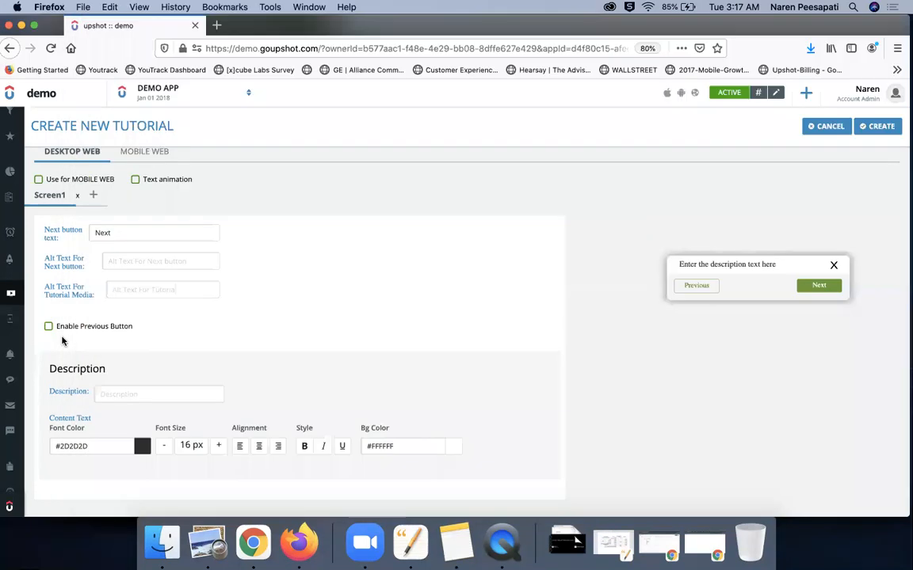
click(63, 341)
- Go to the Screen Tip list and start creating a new screen tip
mouse_move(23, 320)
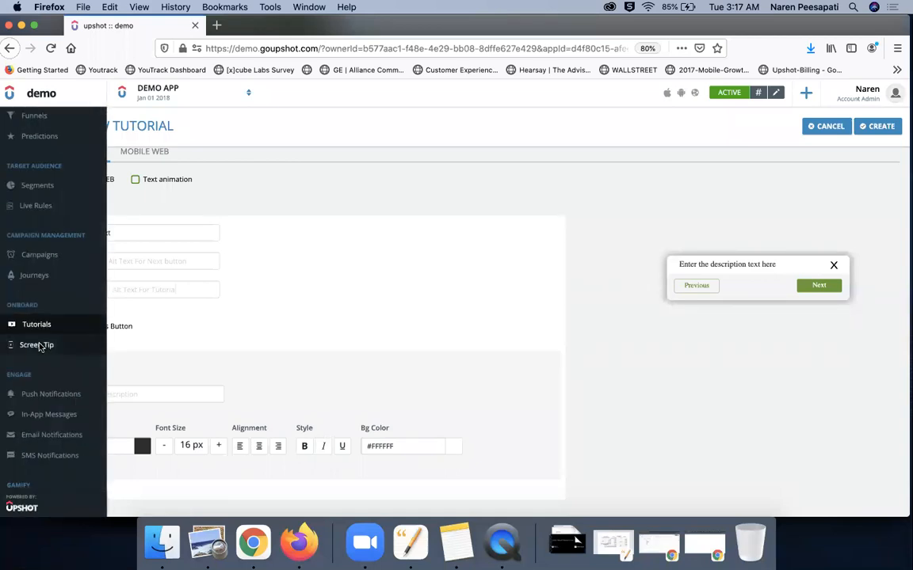
click(38, 347)
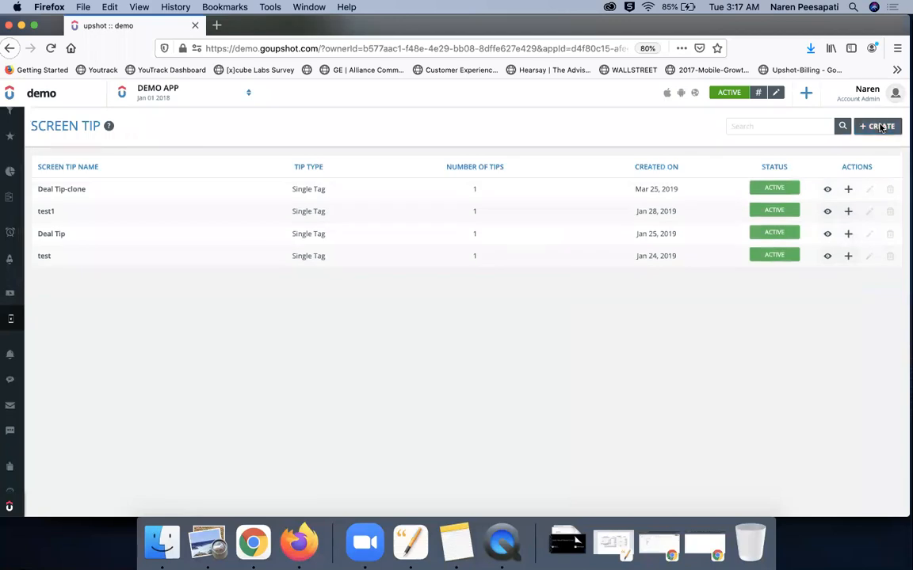
click(880, 127)
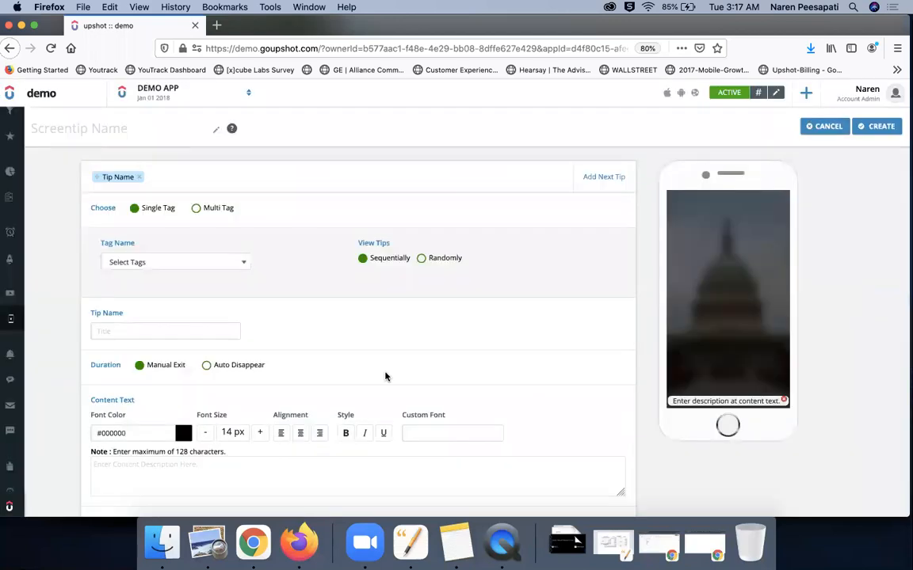
- Set the screen tip's position from bottom to 30% and its content text font color to #DA398F
scroll(385, 375, down, 3)
drag(98, 458, 138, 457)
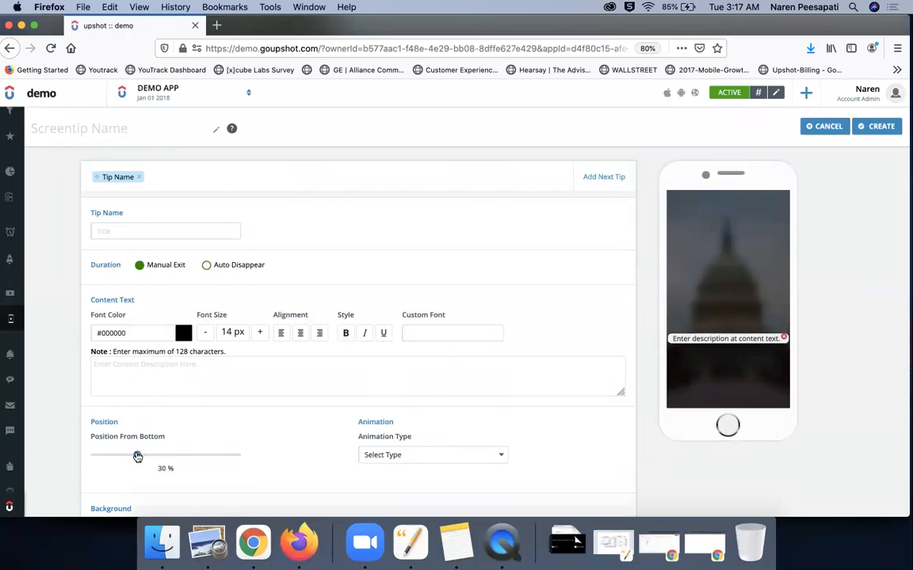
click(172, 332)
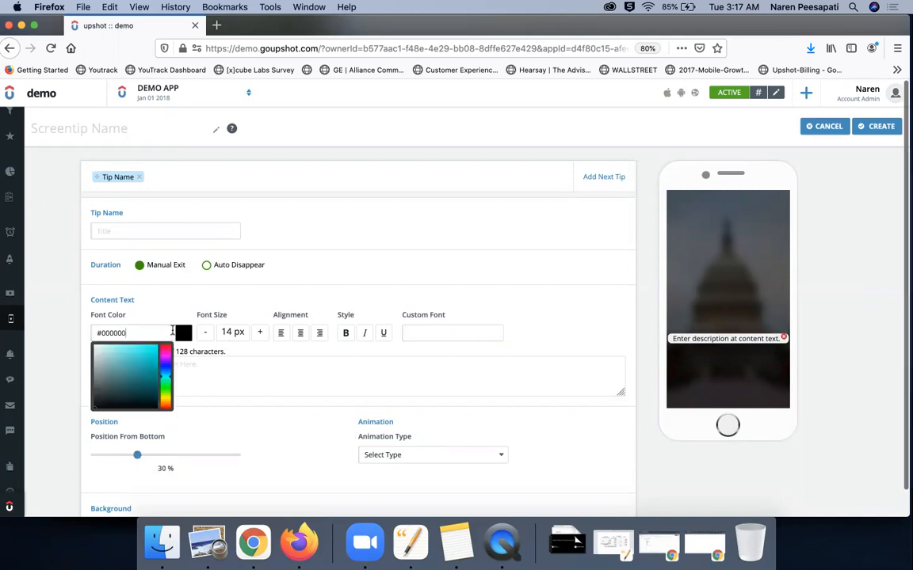
click(165, 351)
click(141, 354)
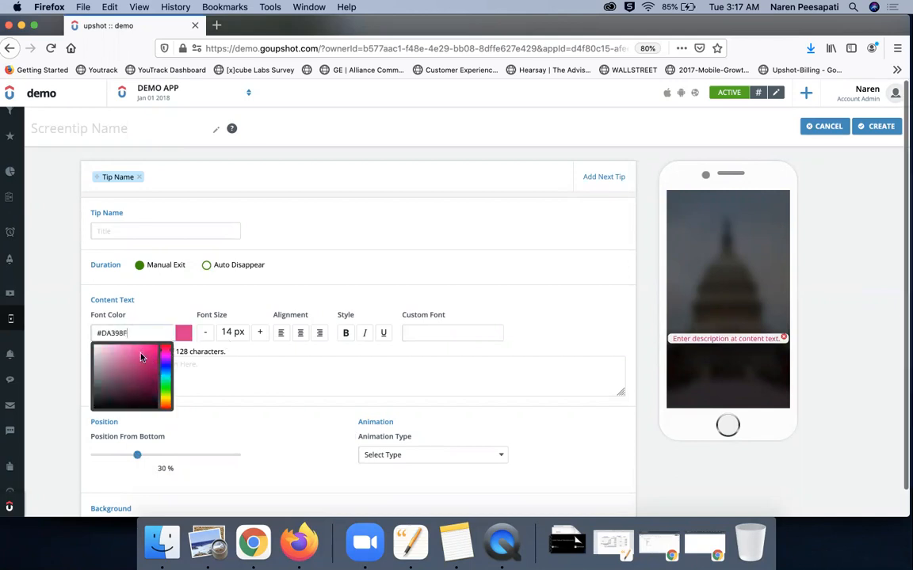
click(220, 385)
- Set the screen tip's animation type to Slide and return to its tag and tip name settings
scroll(267, 404, down, 1)
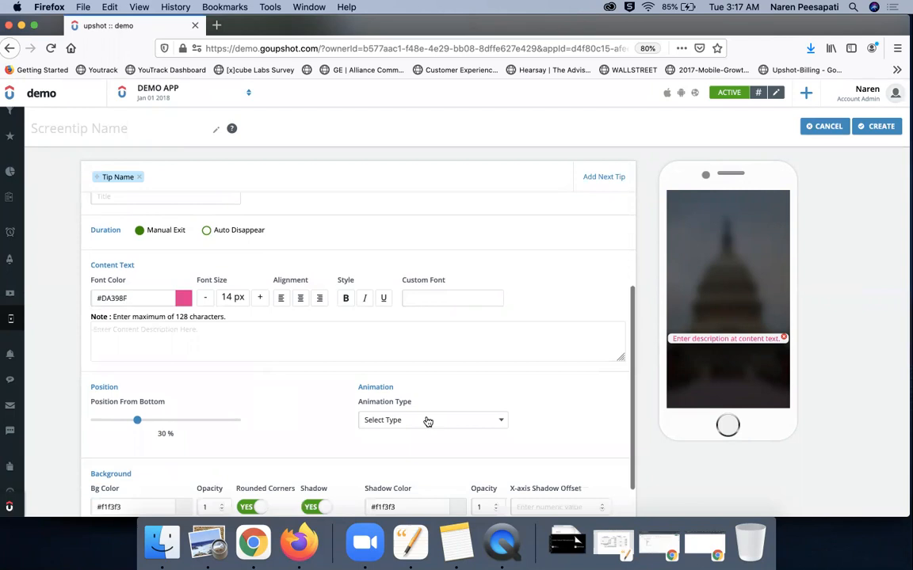
click(432, 420)
click(407, 460)
scroll(442, 378, up, 3)
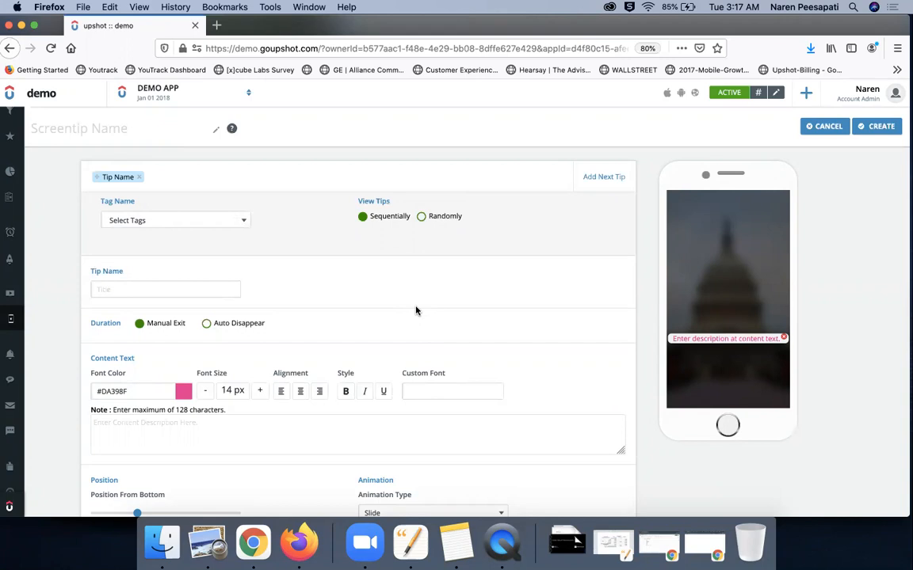
- Go to the Push Notifications list and start creating a personalized push notification for native apps
mouse_move(25, 317)
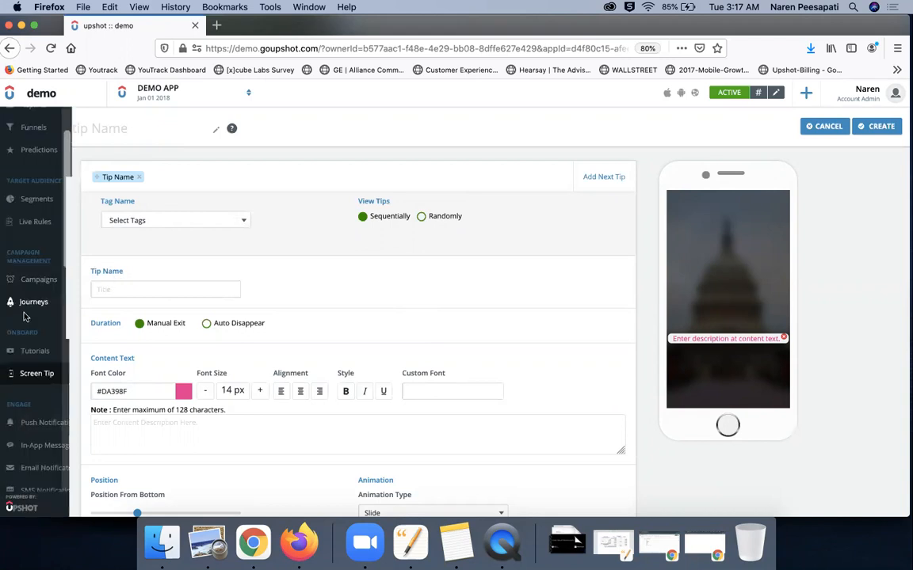
scroll(20, 341, down, 5)
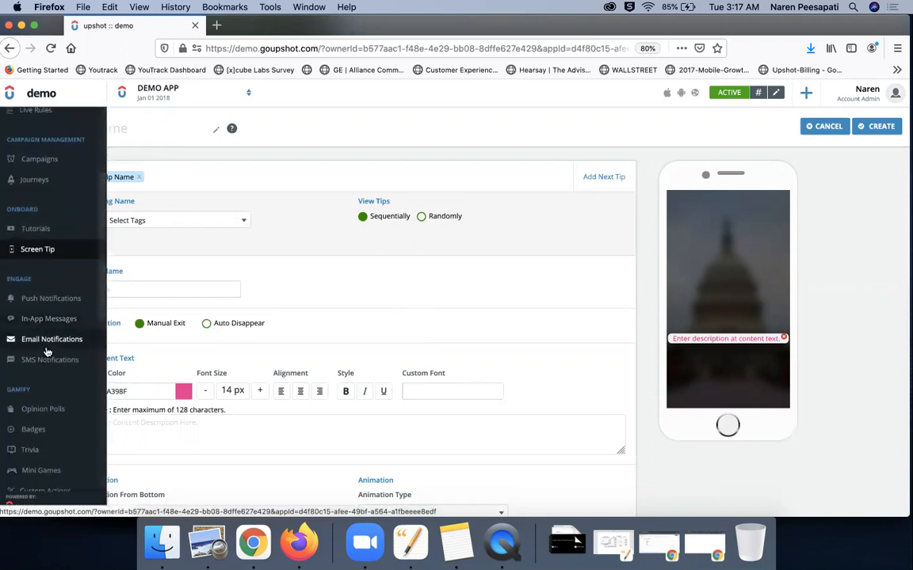
click(55, 299)
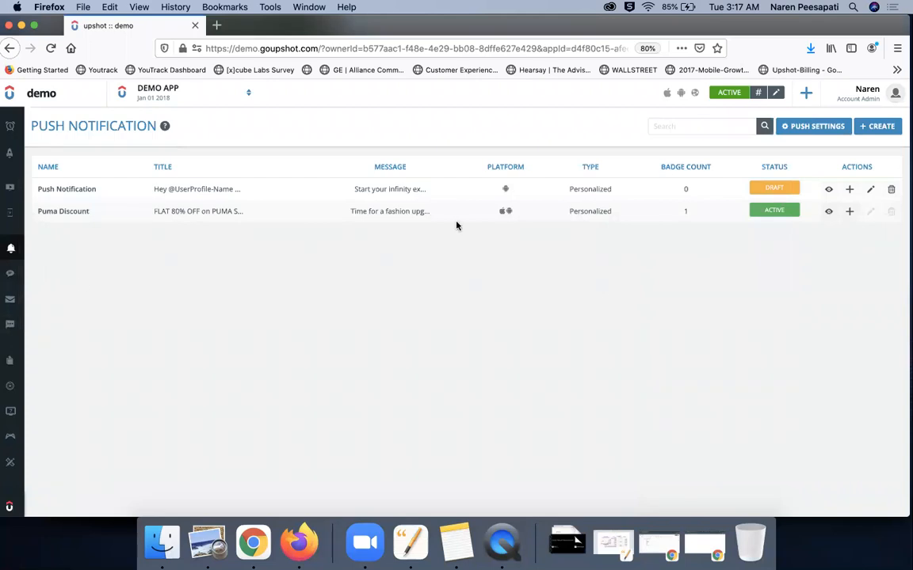
click(878, 126)
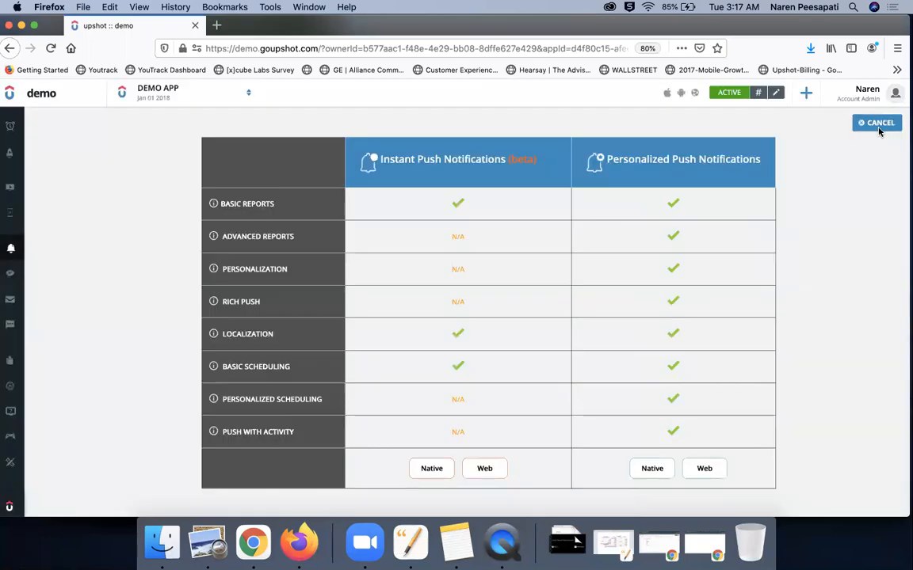
click(650, 471)
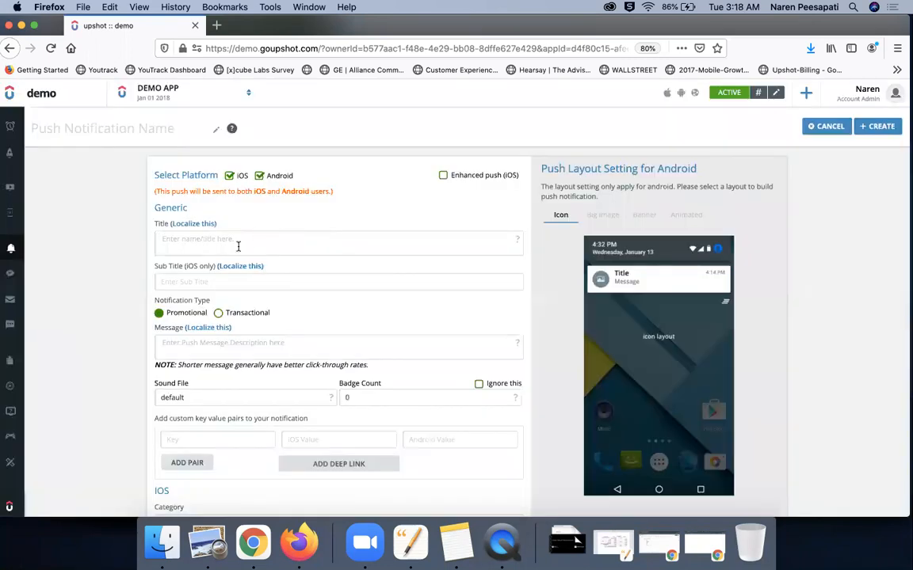
text(Hi @)
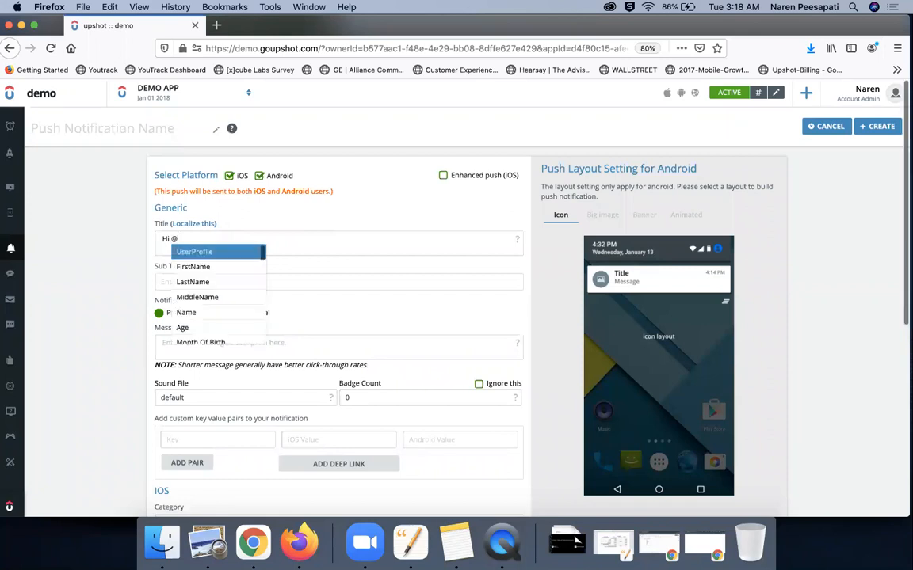
click(206, 313)
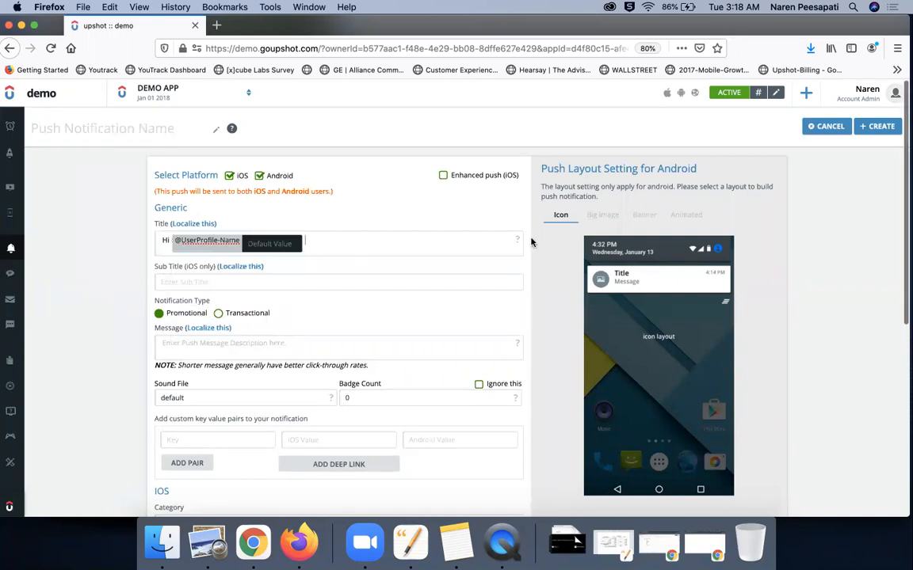
click(601, 217)
click(645, 221)
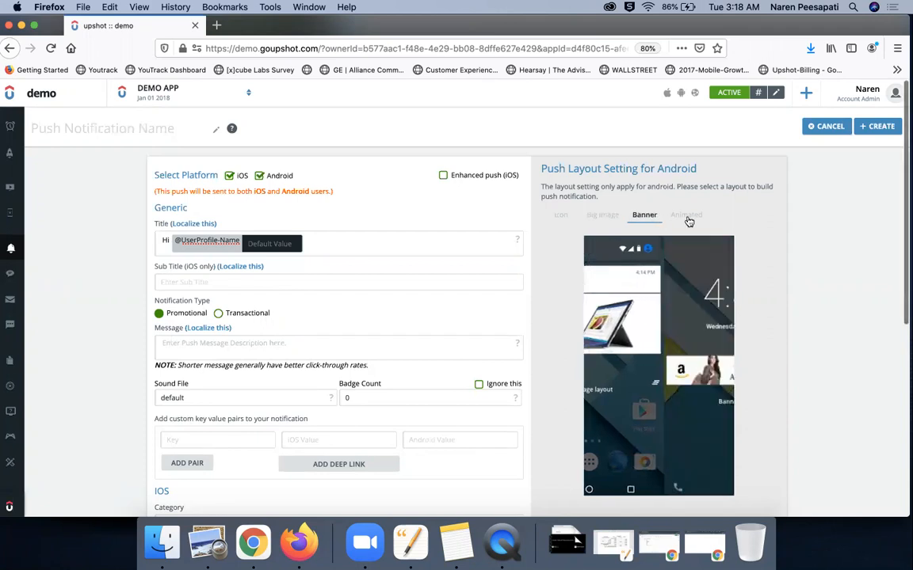
click(686, 219)
click(561, 217)
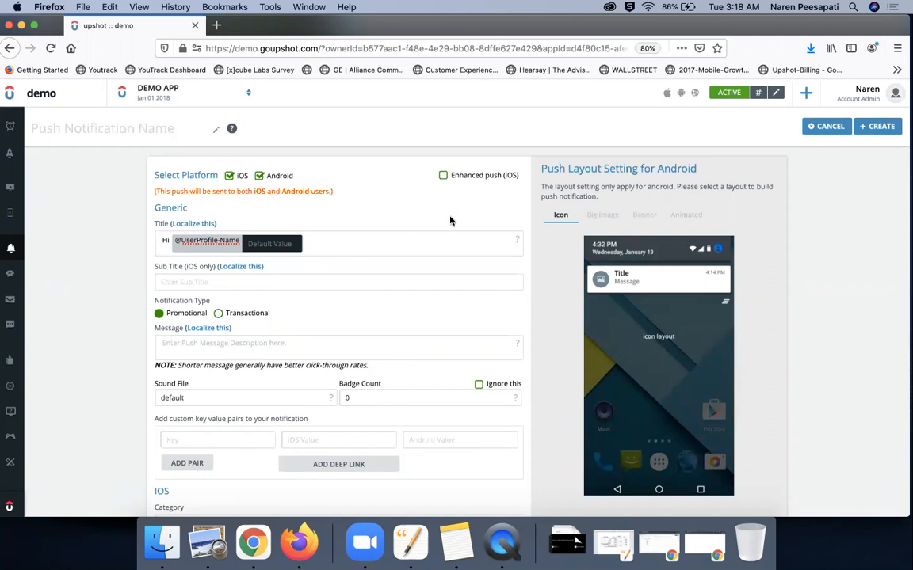
- View the title's localization options and add a deep link row to the custom key value pairs
click(202, 224)
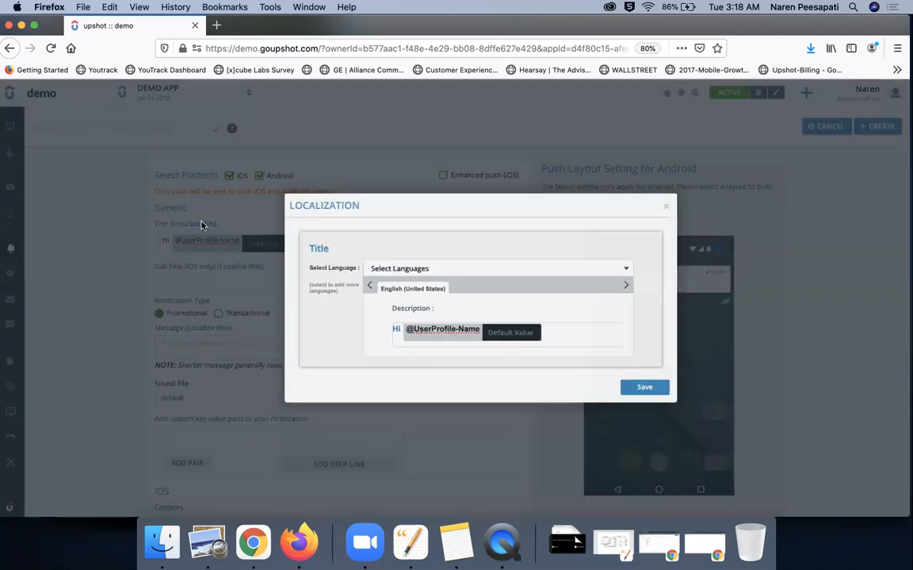
click(671, 207)
scroll(361, 379, down, 2)
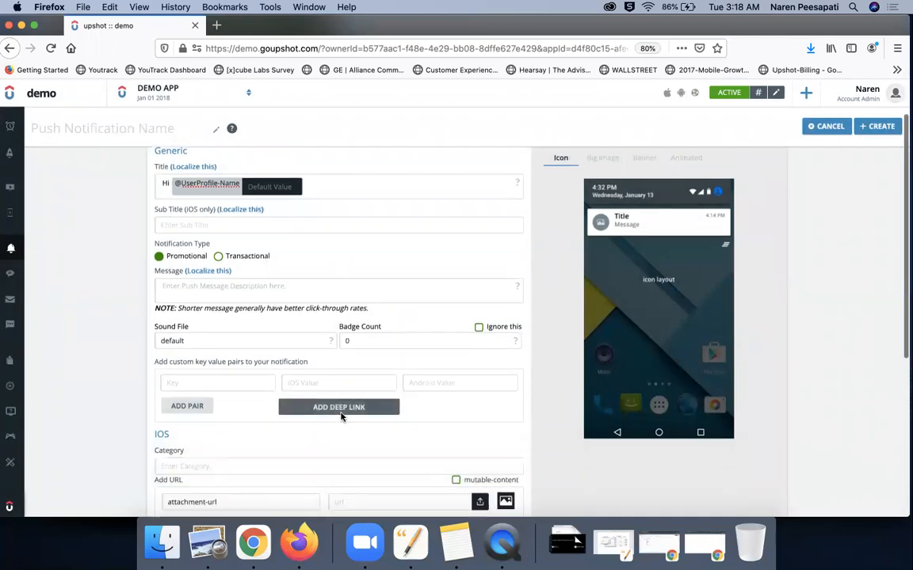
click(340, 416)
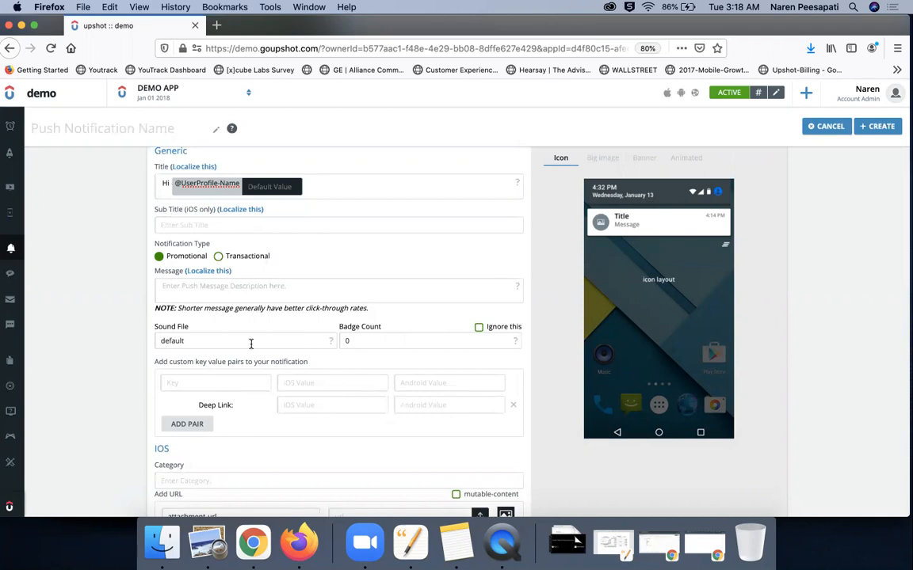
scroll(250, 343, up, 2)
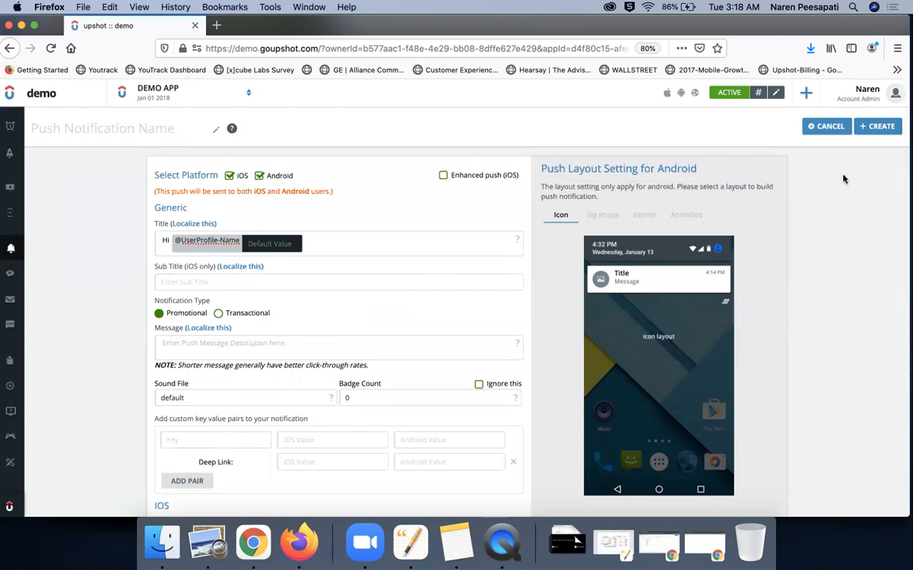
- Cancel the native push notification, start creating a personalized web push notification and review its form down to the test notification section
click(826, 127)
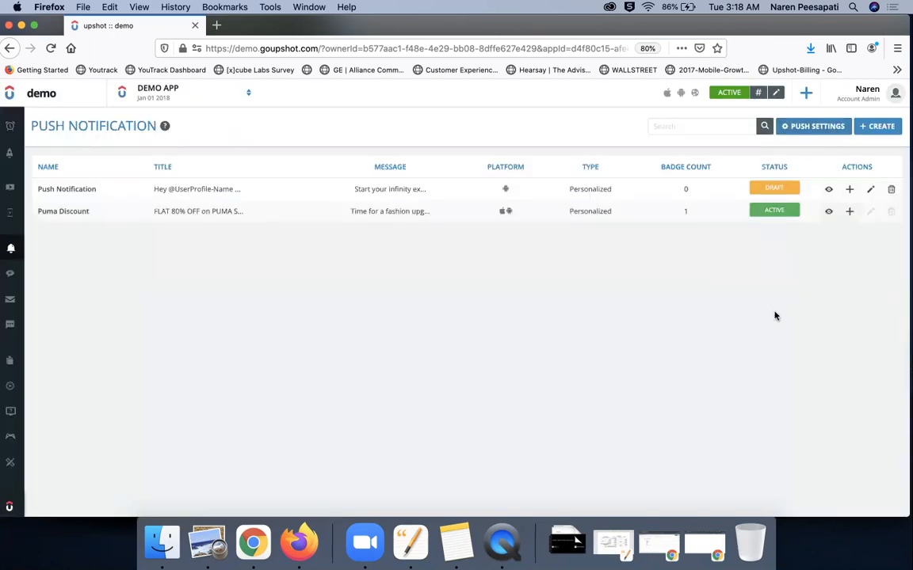
click(881, 126)
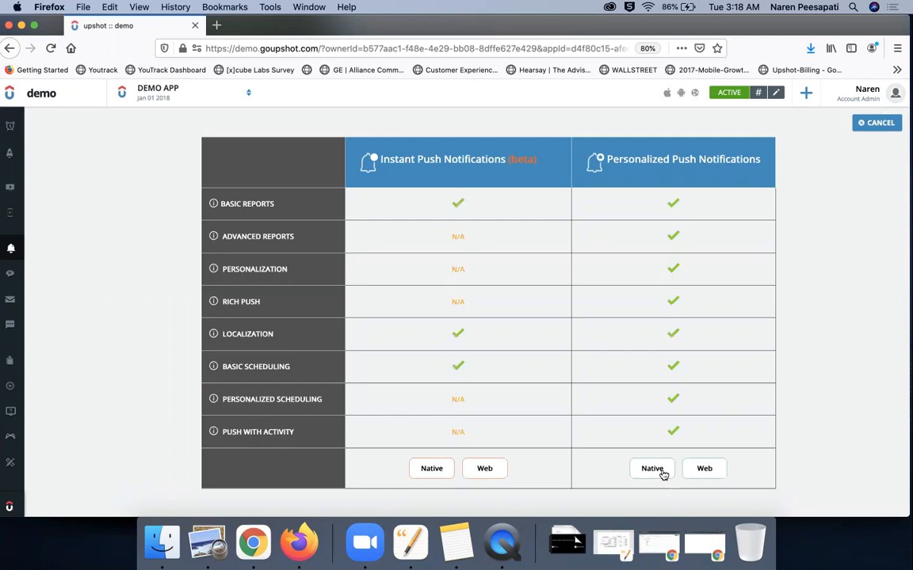
click(707, 470)
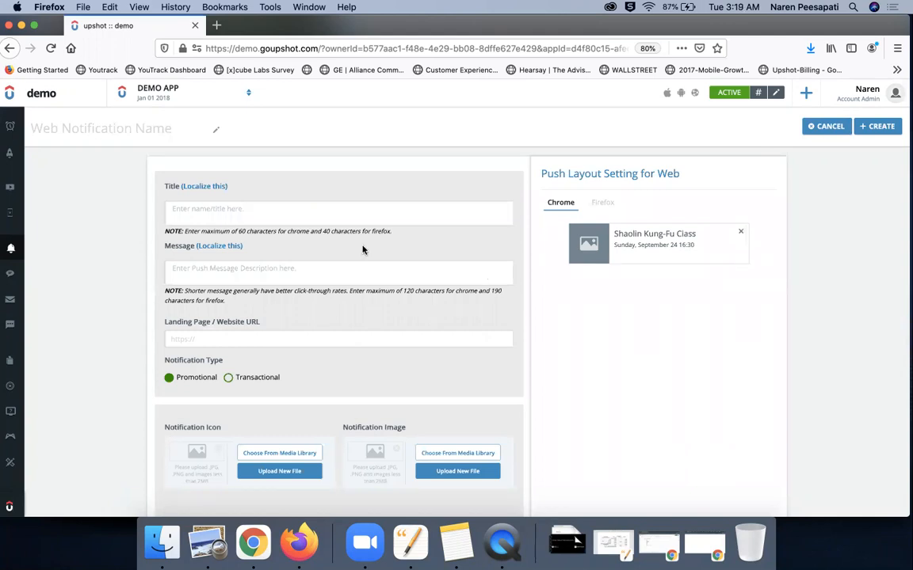
scroll(297, 303, down, 3)
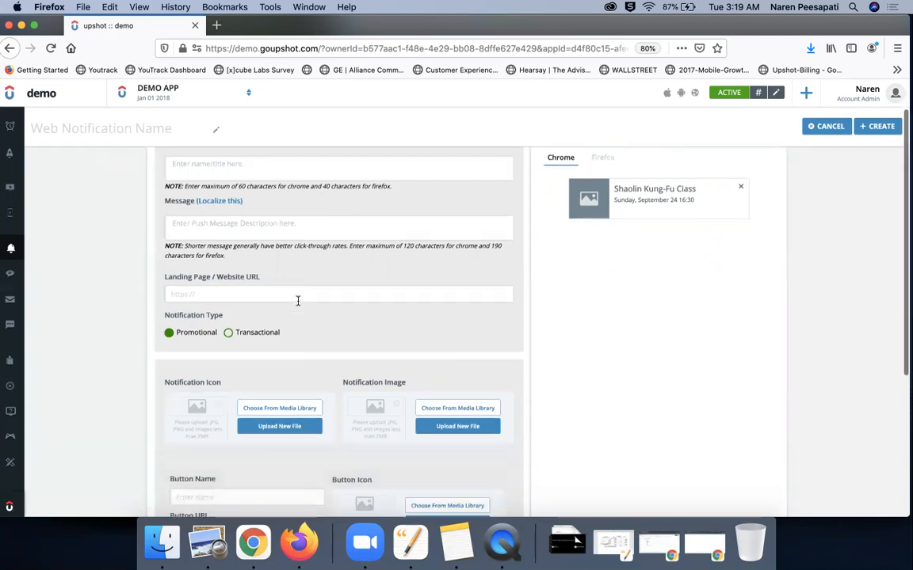
scroll(298, 305, down, 1)
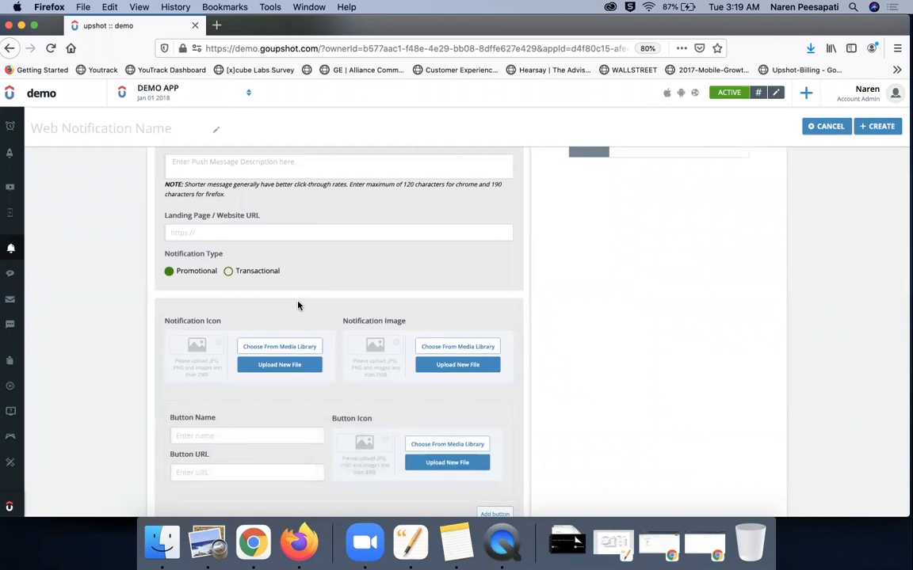
scroll(299, 305, down, 5)
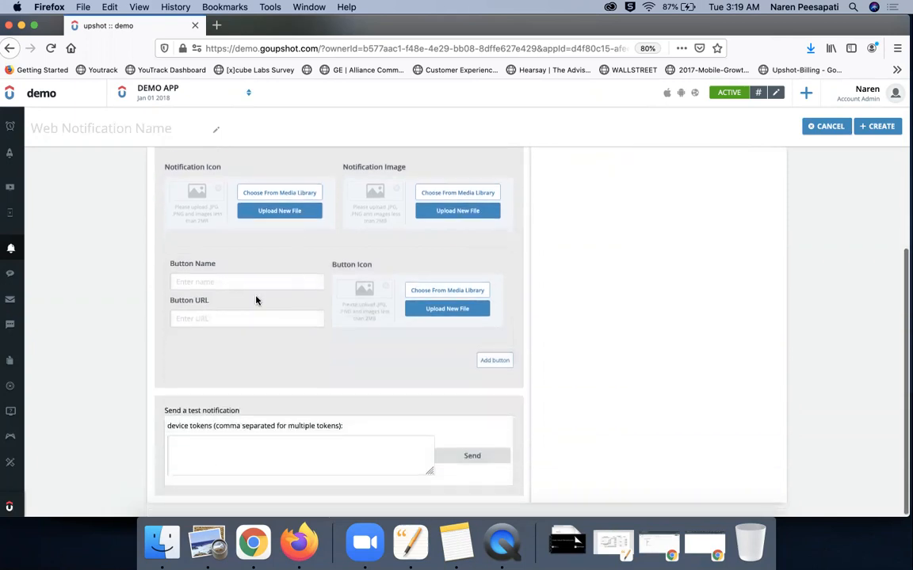
- Go to In-App Messages and start a new message using the layout with the round icon overlapping the card's top edge
mouse_move(14, 265)
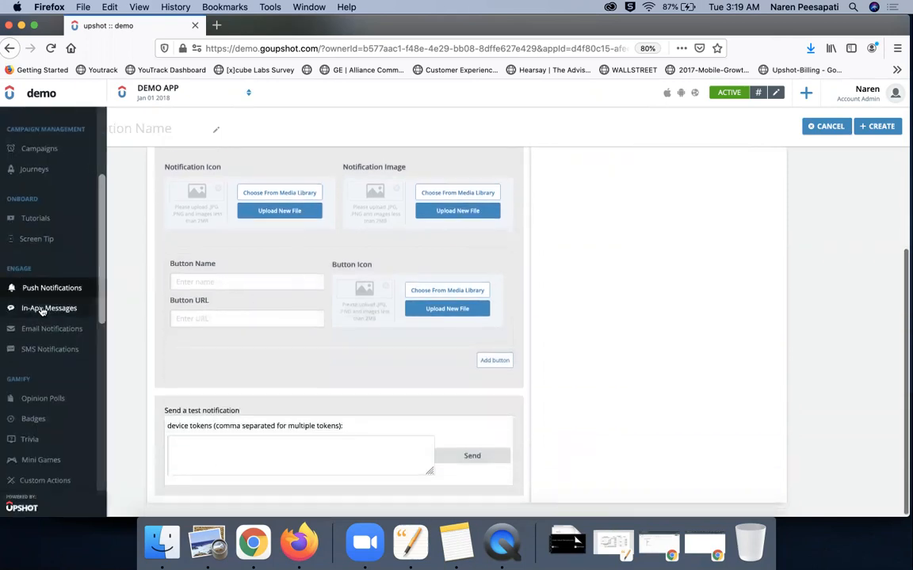
click(42, 309)
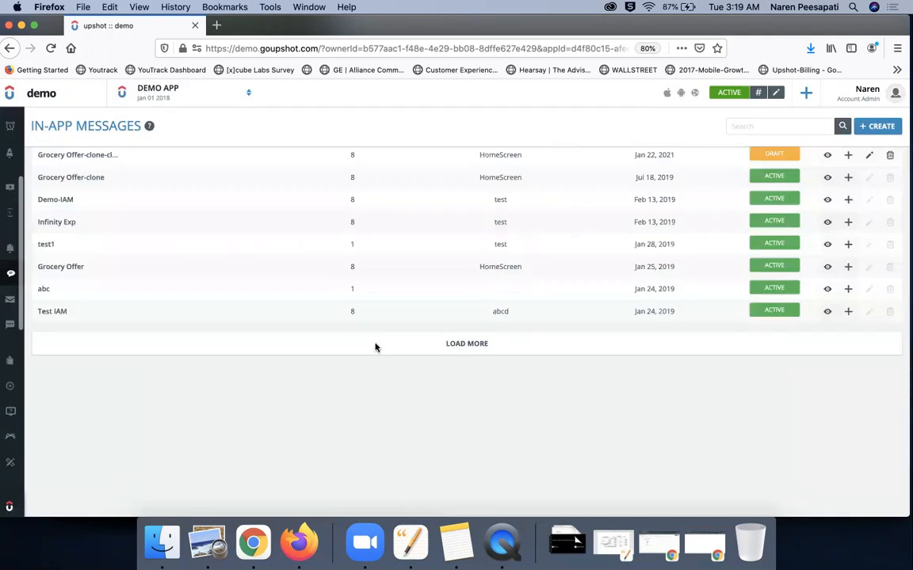
click(878, 126)
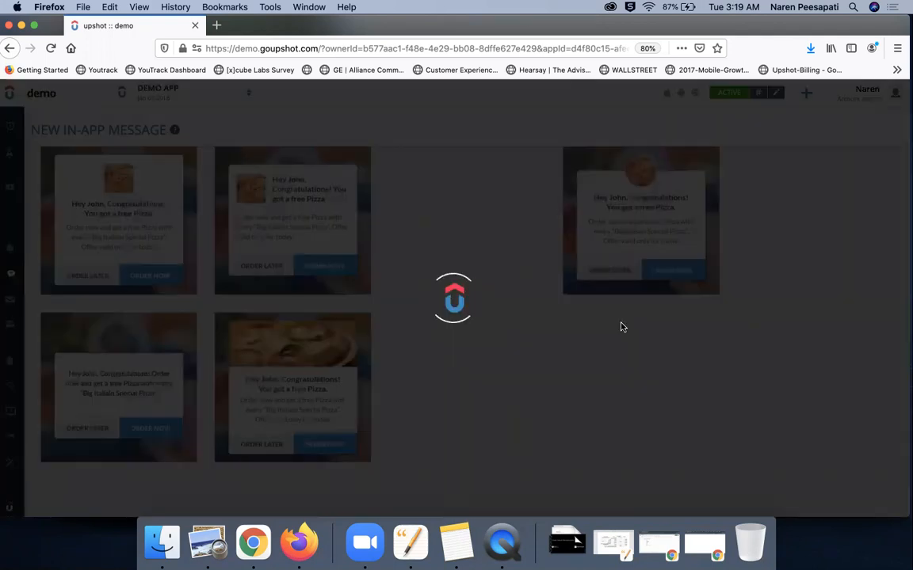
mouse_move(621, 327)
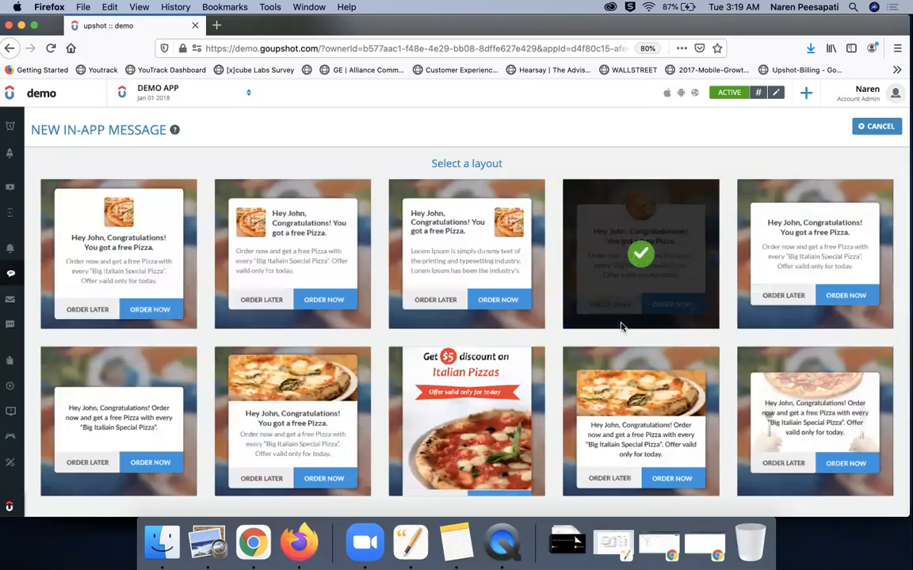
click(642, 254)
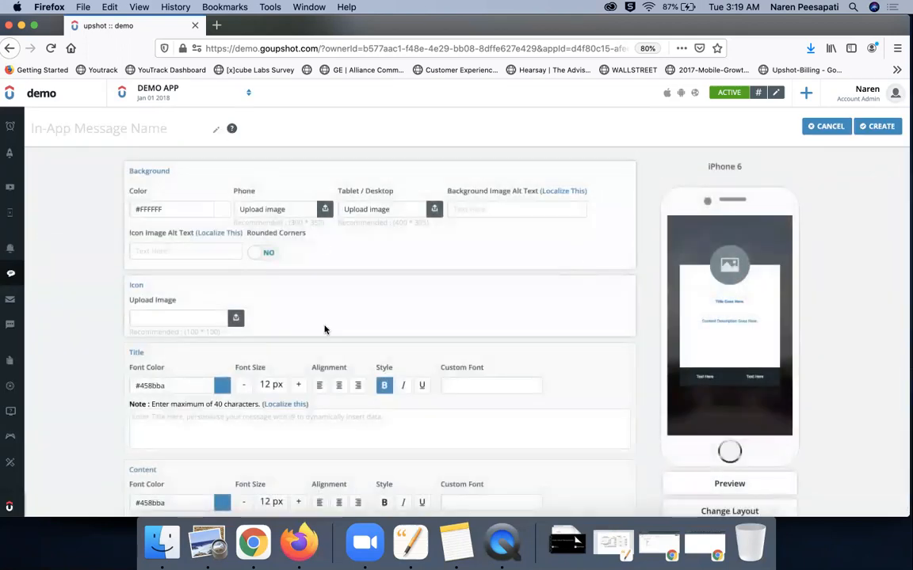
- Set the in-app message's background color to #8FCAE7 and toggle its rounded corners option
click(192, 209)
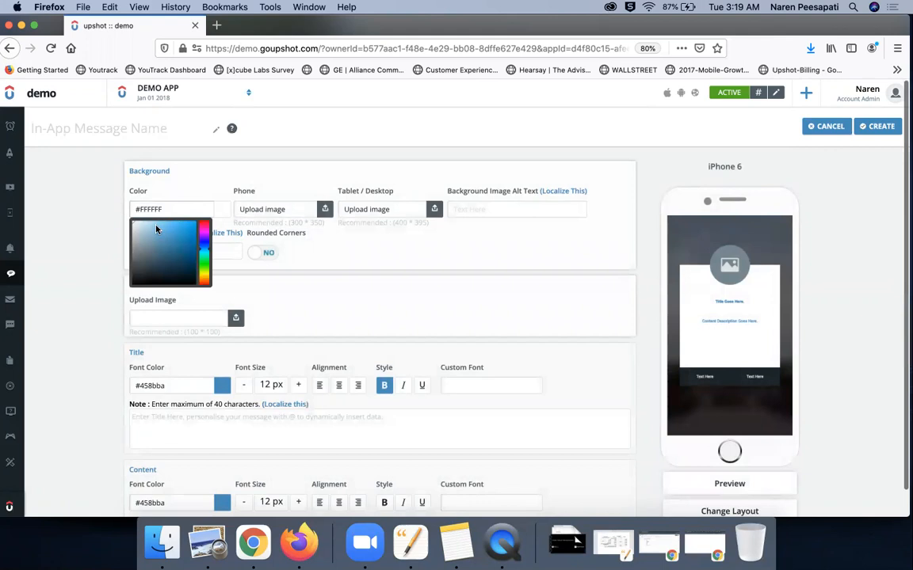
click(156, 227)
click(305, 259)
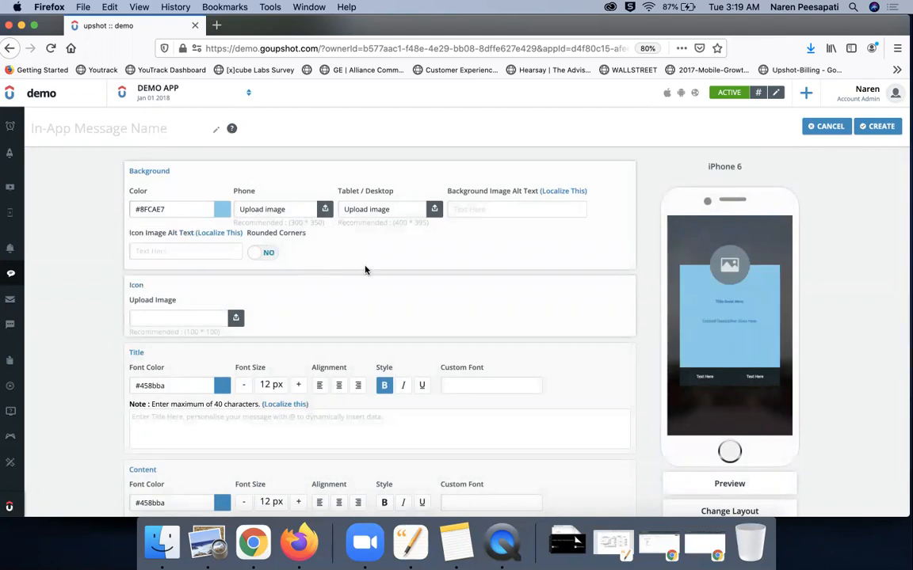
click(256, 253)
- Set the message title's font color to #C9306A and its font size to 19 px
scroll(377, 283, down, 3)
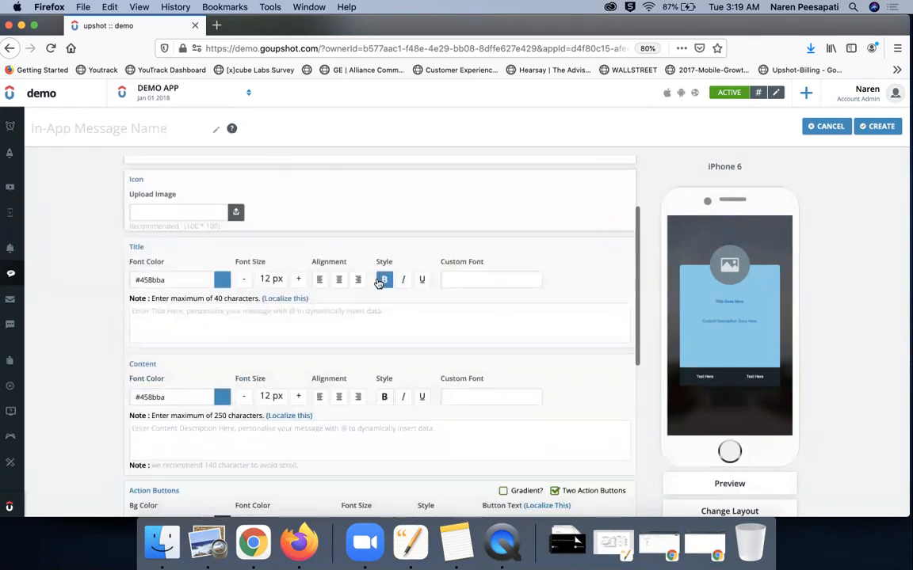
click(205, 279)
click(204, 301)
drag(181, 299, 161, 297)
click(179, 305)
click(250, 326)
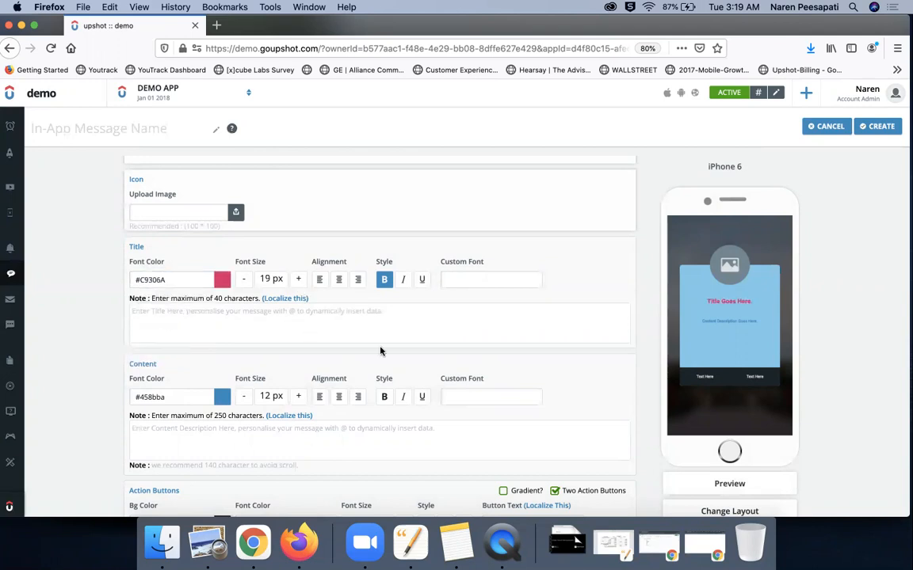
- Turn off the Two Action Buttons option and set the remaining action button's font size to 18 px
scroll(379, 350, down, 5)
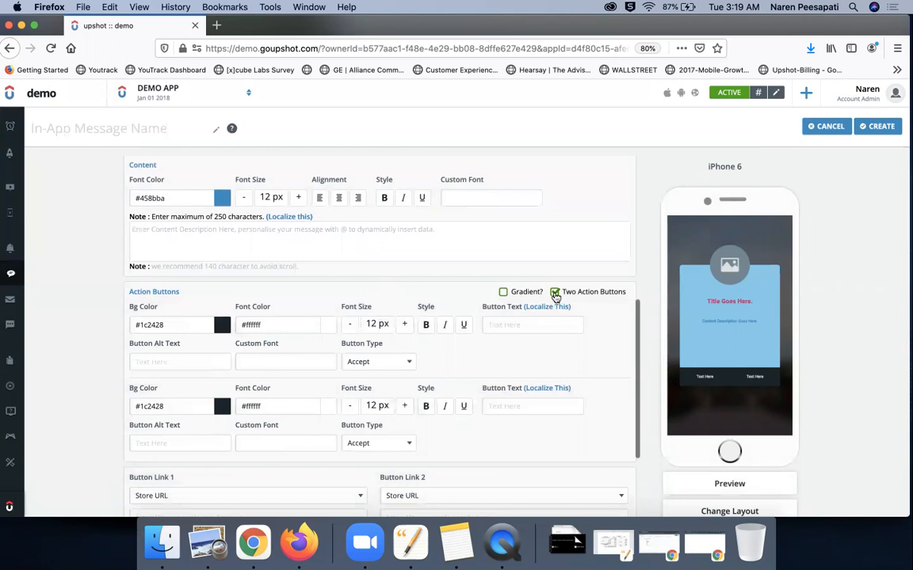
click(555, 292)
scroll(407, 389, down, 2)
click(405, 267)
click(405, 267)
click(405, 267)
- Review the link types offered for the action button and enable Allow Skip for the in-app message
click(363, 357)
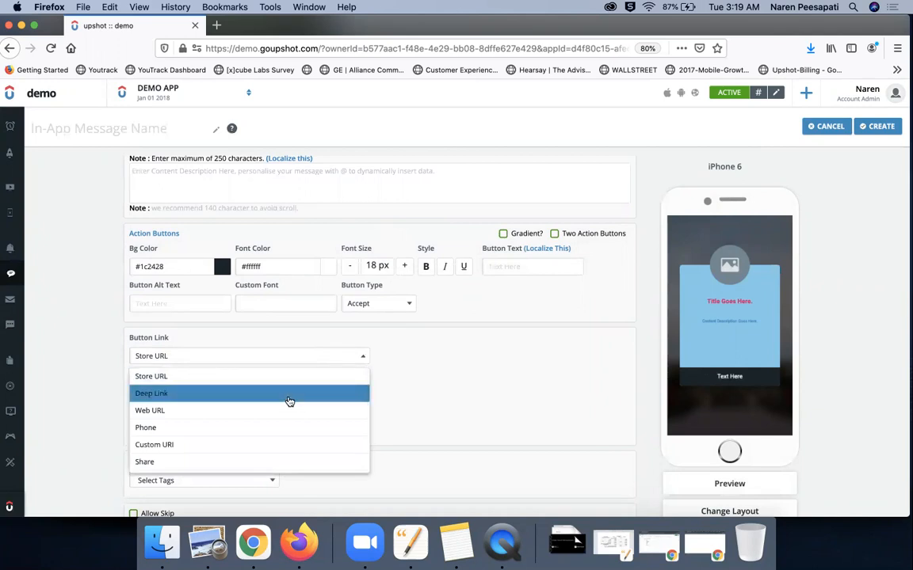
scroll(266, 429, down, 1)
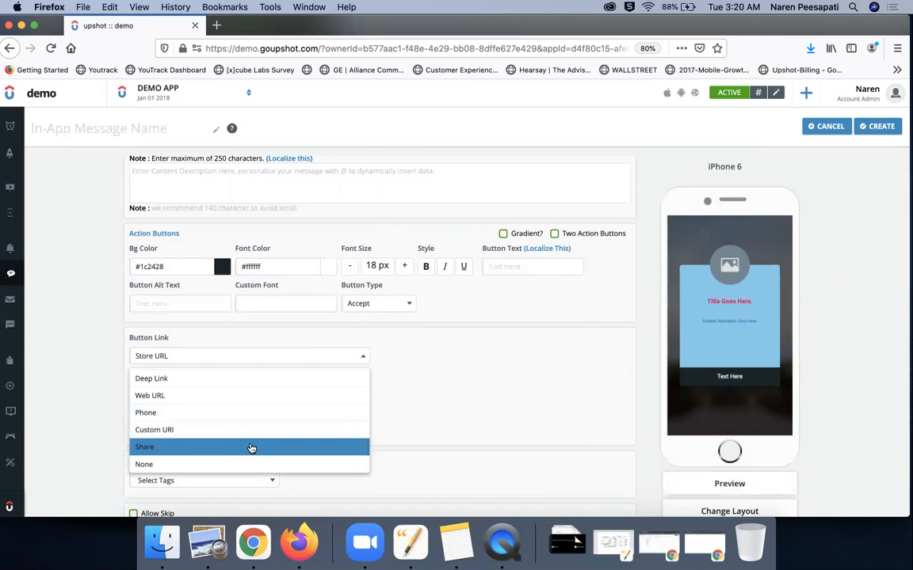
click(428, 398)
scroll(428, 399, down, 1)
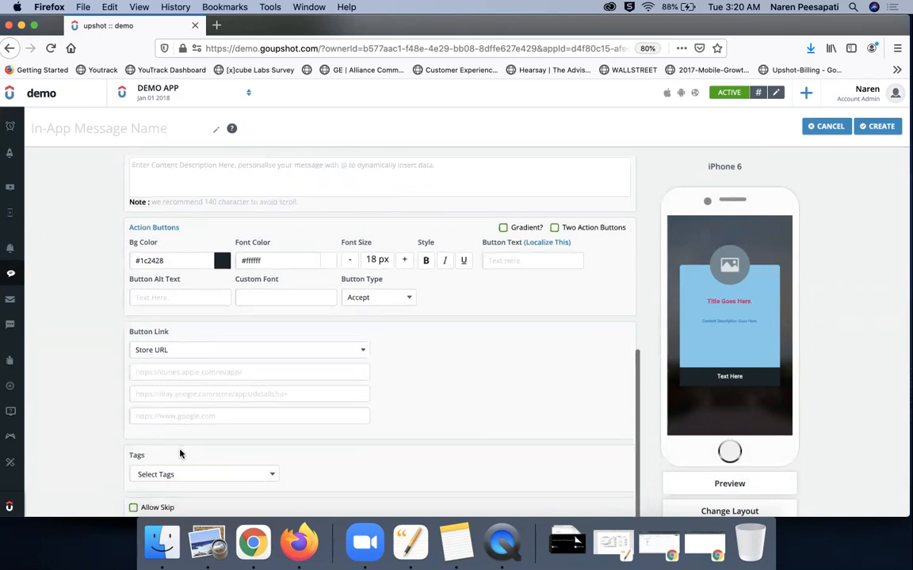
click(134, 507)
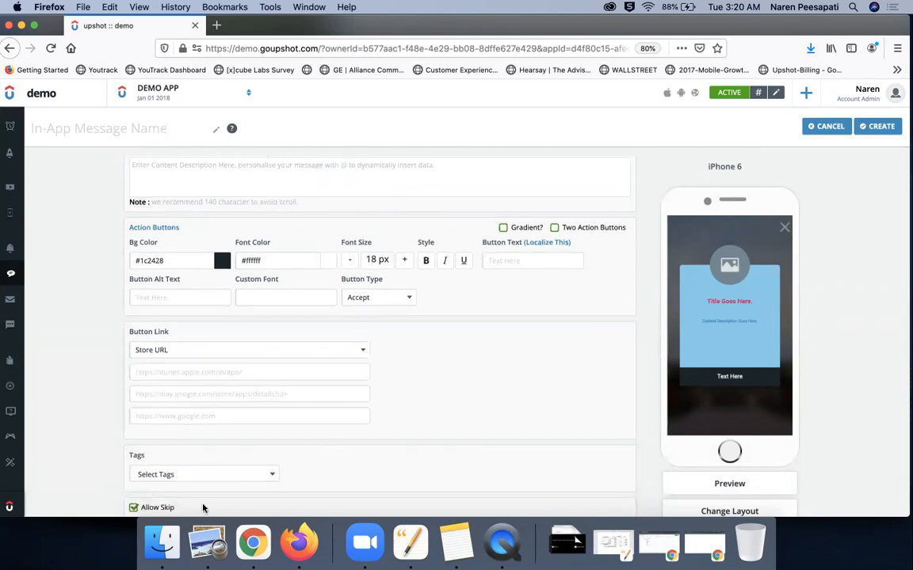
- Play the IAM.mov recording from the MOBILE folder in Finder and return to the in-app message form in Firefox
click(163, 543)
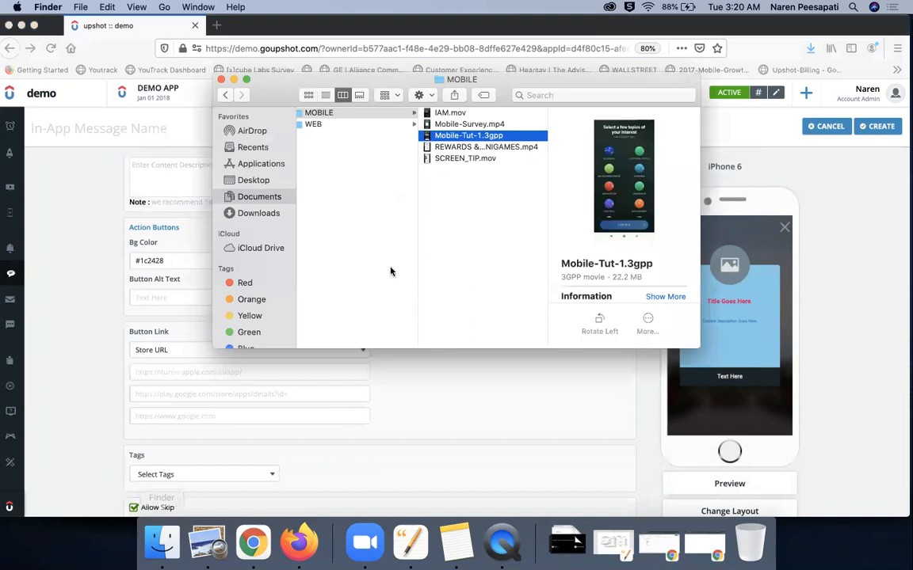
double_click(450, 113)
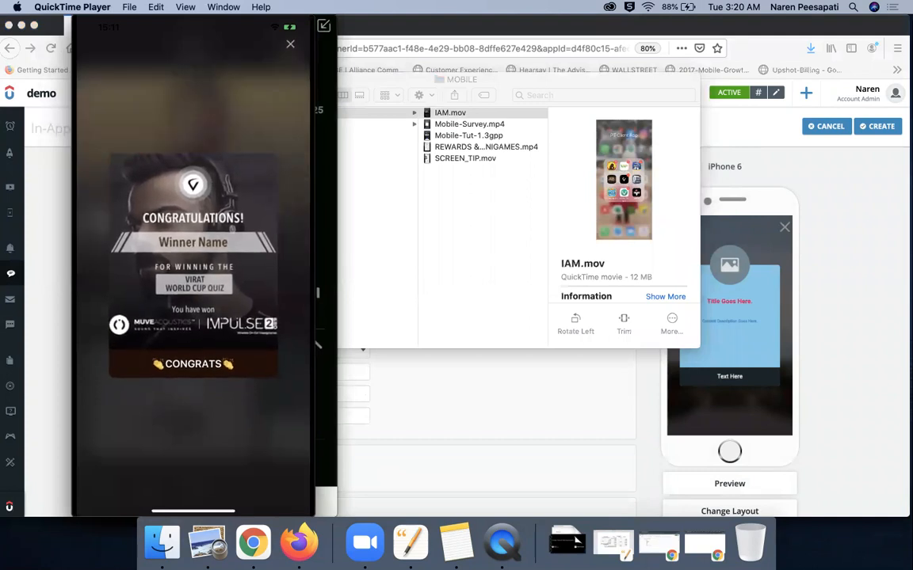
mouse_move(218, 375)
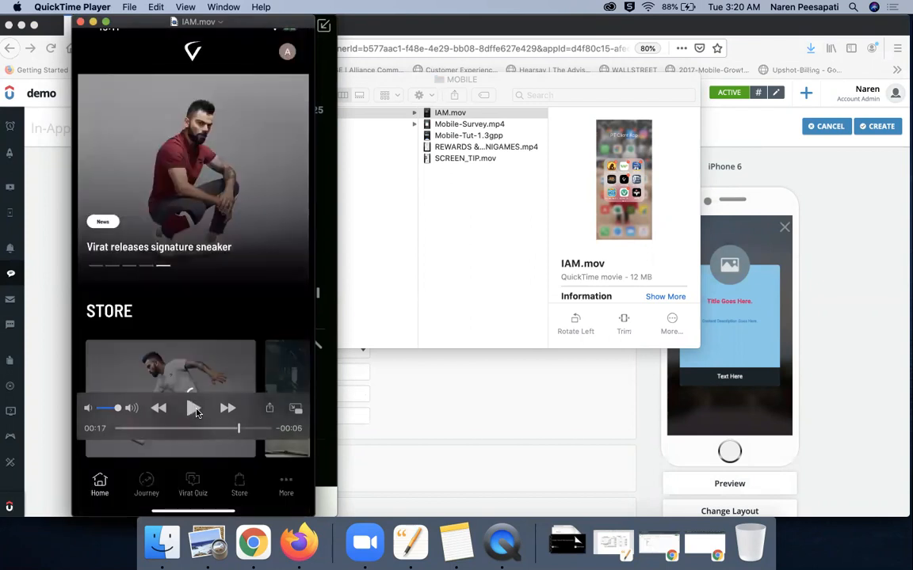
click(48, 345)
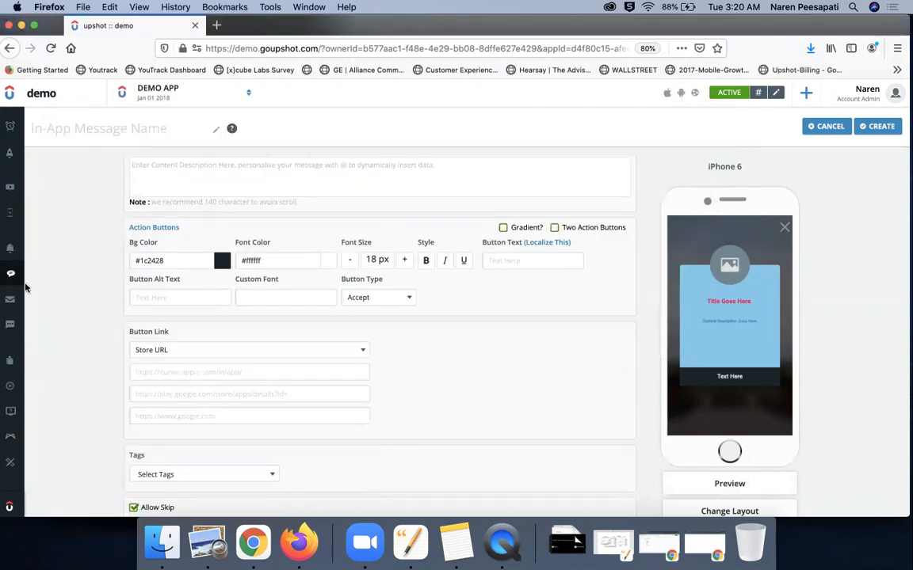
- Go to Email Notifications, start a new email from the Promotion template and continue to its sender and subject form
mouse_move(15, 300)
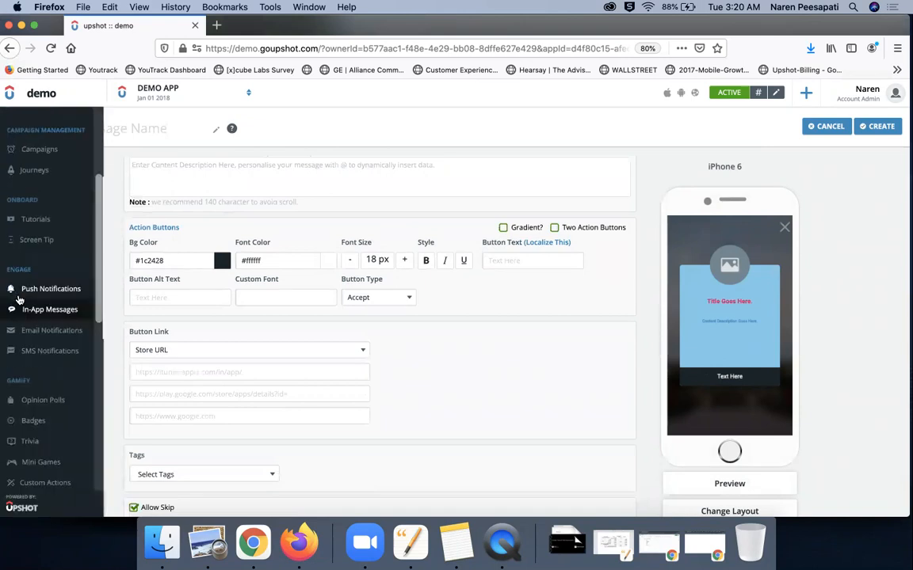
click(42, 336)
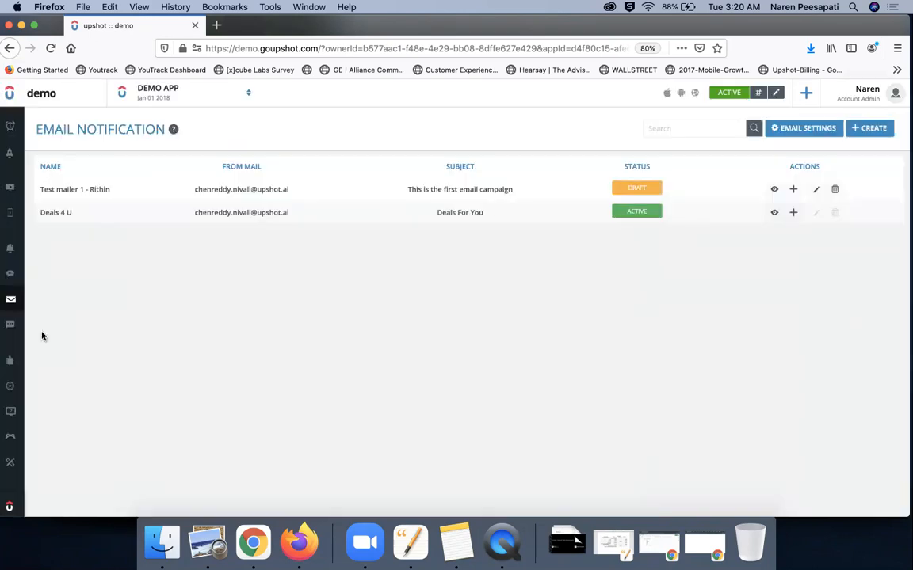
click(872, 129)
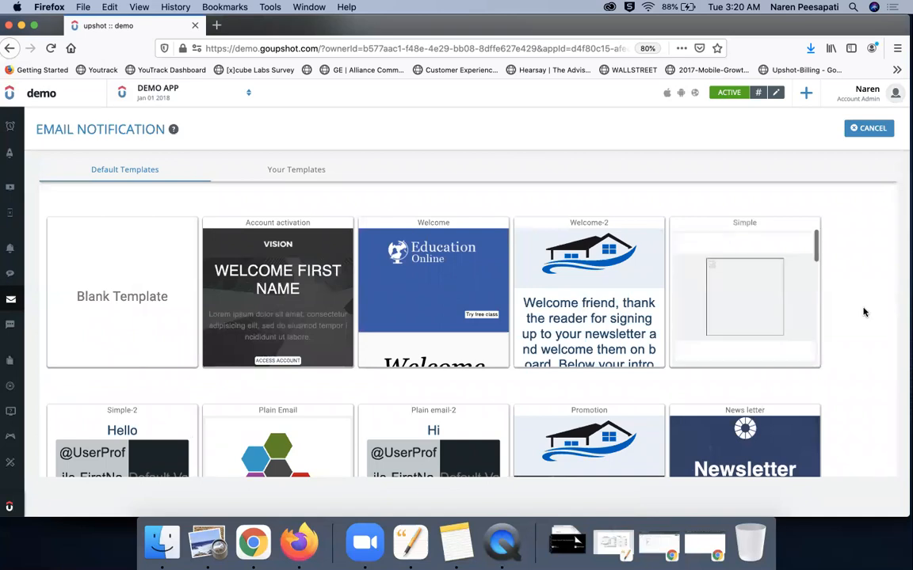
scroll(864, 312, down, 5)
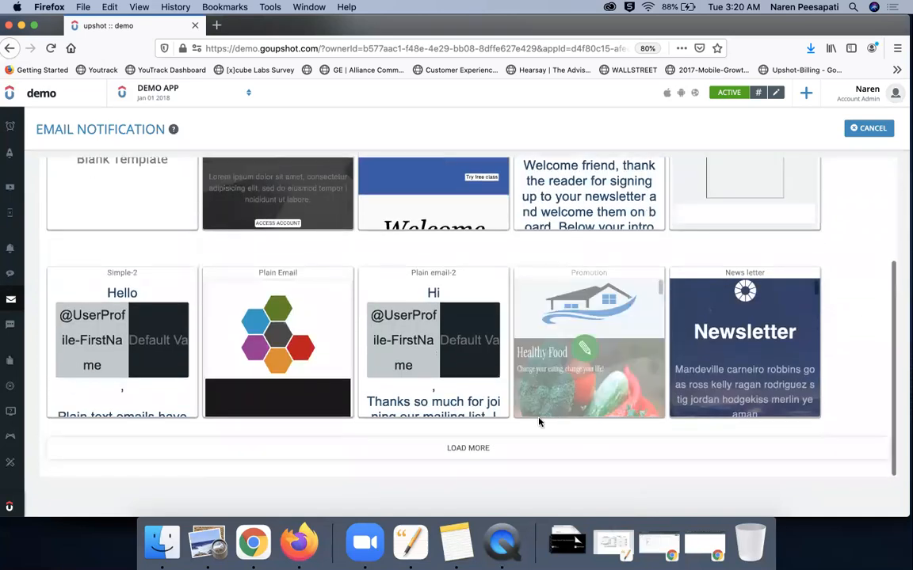
mouse_move(549, 389)
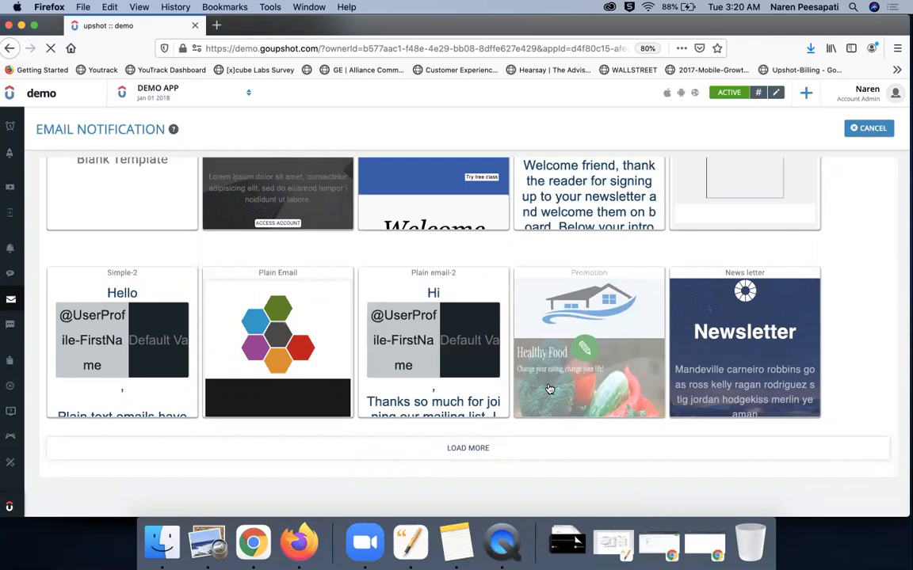
click(549, 389)
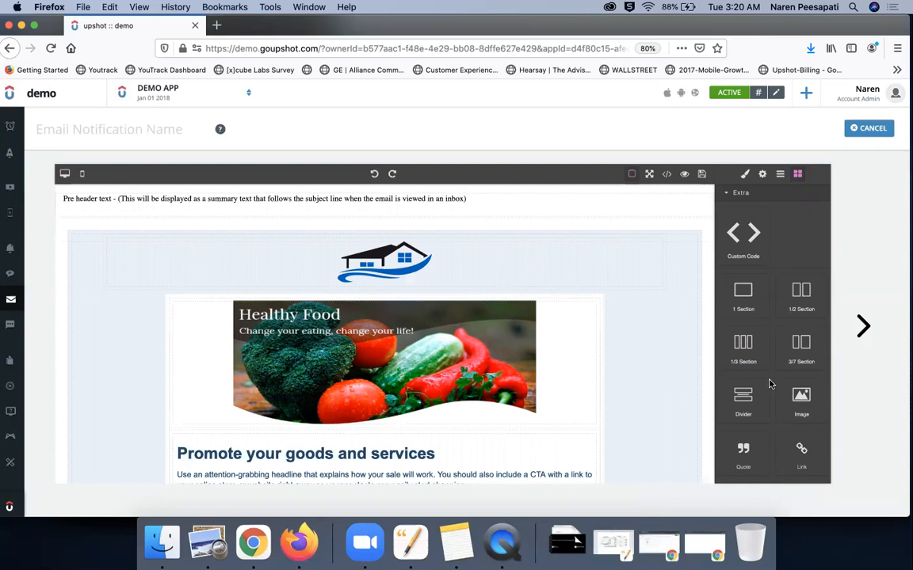
click(863, 326)
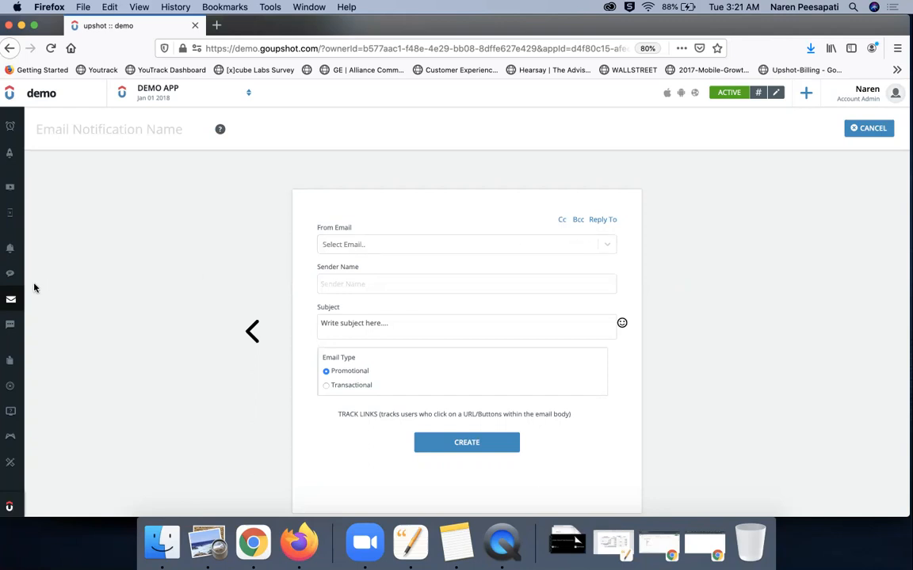
- Leave the email form for the Trivia module and start creating a new trivia
mouse_move(12, 300)
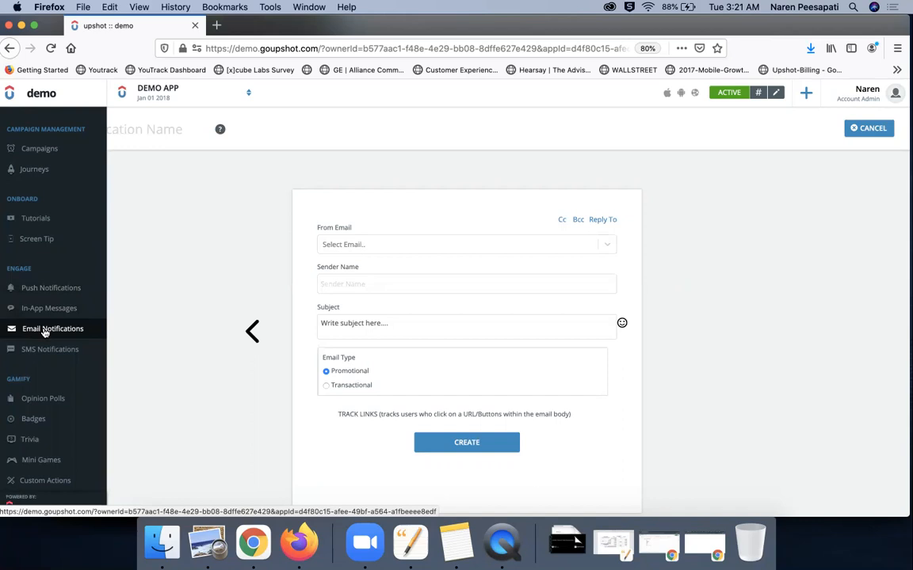
scroll(45, 333, down, 3)
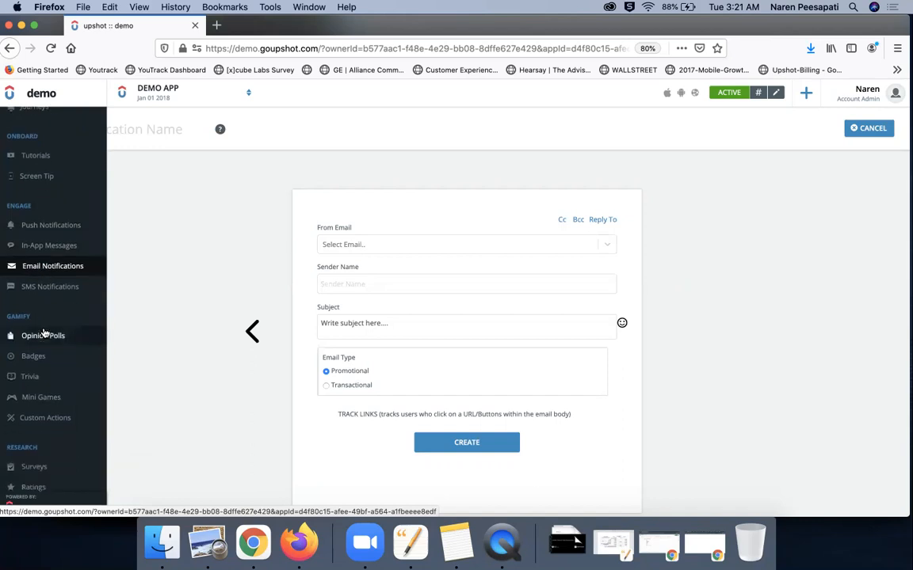
scroll(44, 333, down, 2)
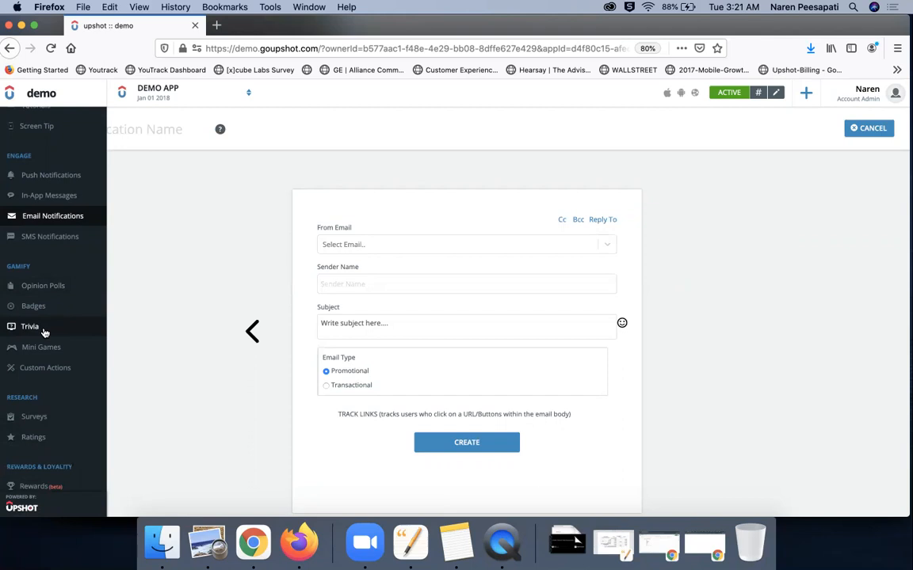
click(40, 332)
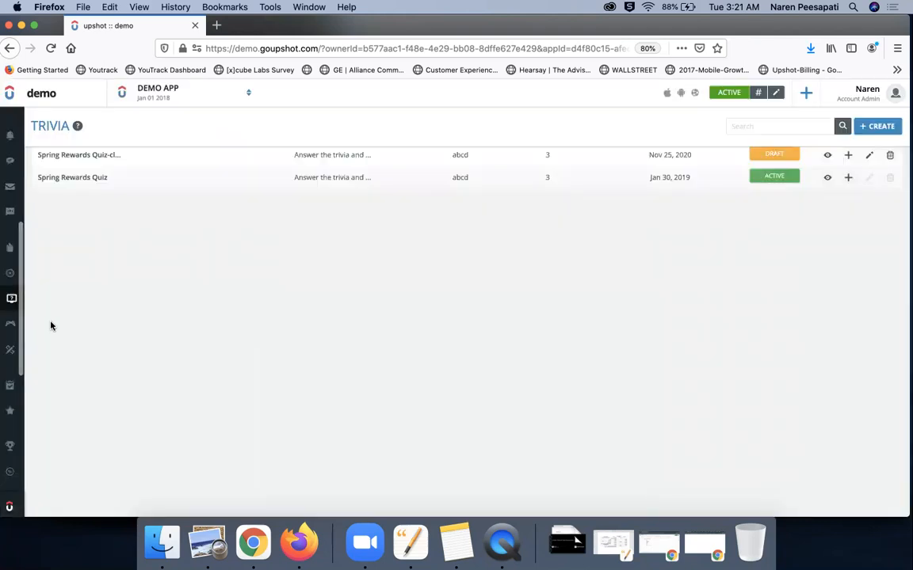
click(867, 126)
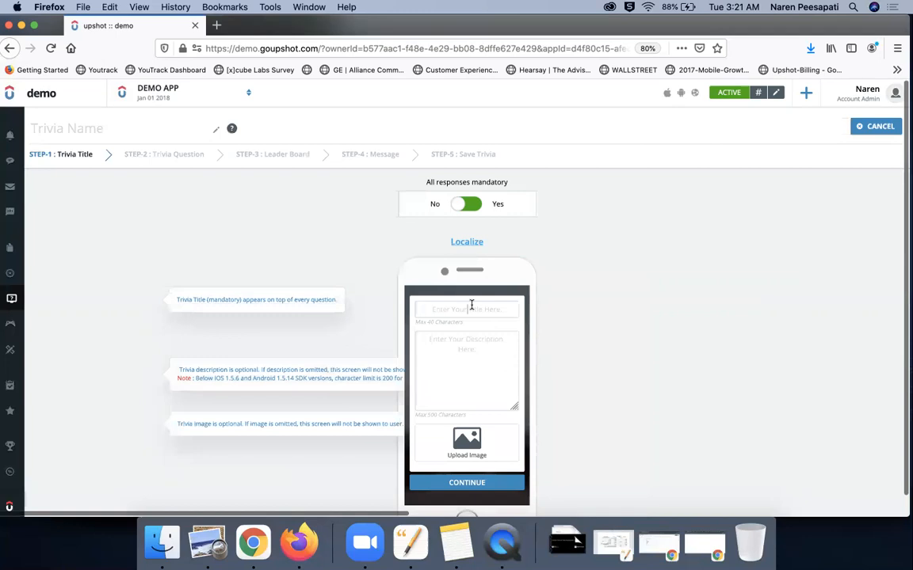
- Enter SAMPLE as the trivia title and continue to the trivia question step
click(471, 308)
text(SAMPLE)
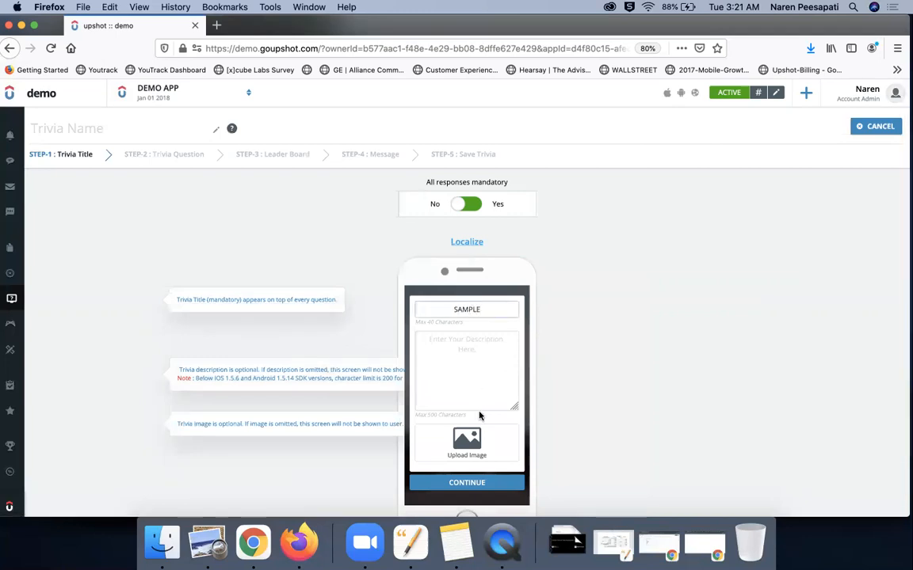
click(477, 482)
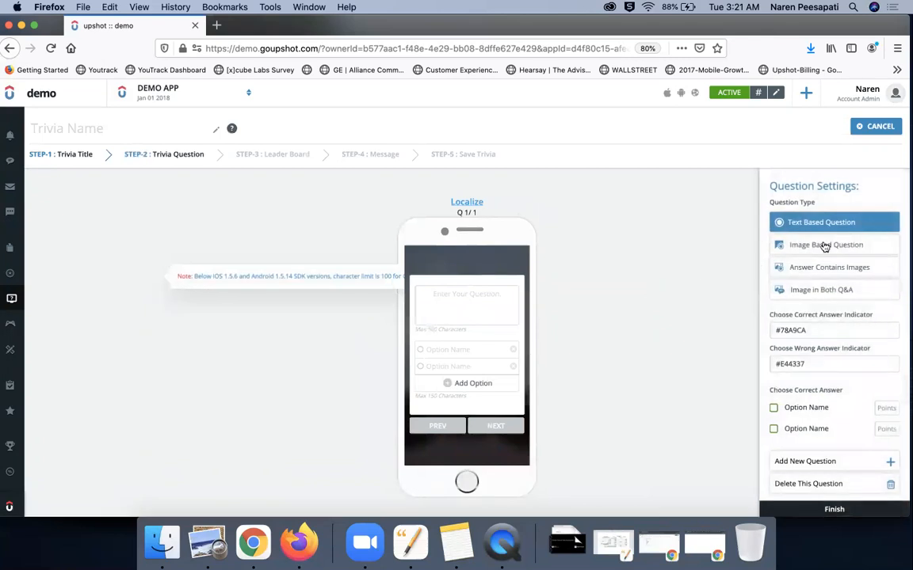
- Preview the image-based question type, switch back to text-based, and enter the question SAMPLE with answer options A and B
click(824, 248)
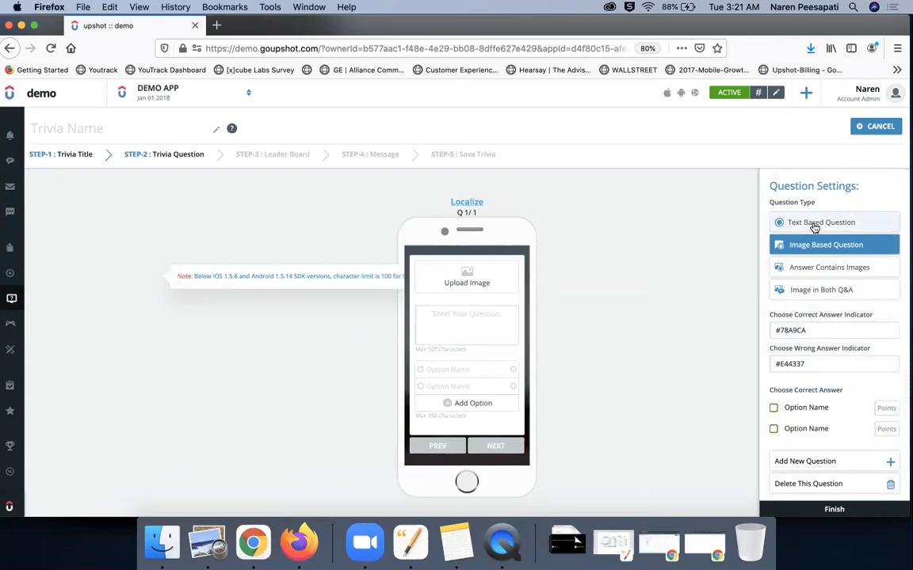
click(819, 223)
click(467, 293)
text(SAMPLE)
click(438, 353)
text(A)
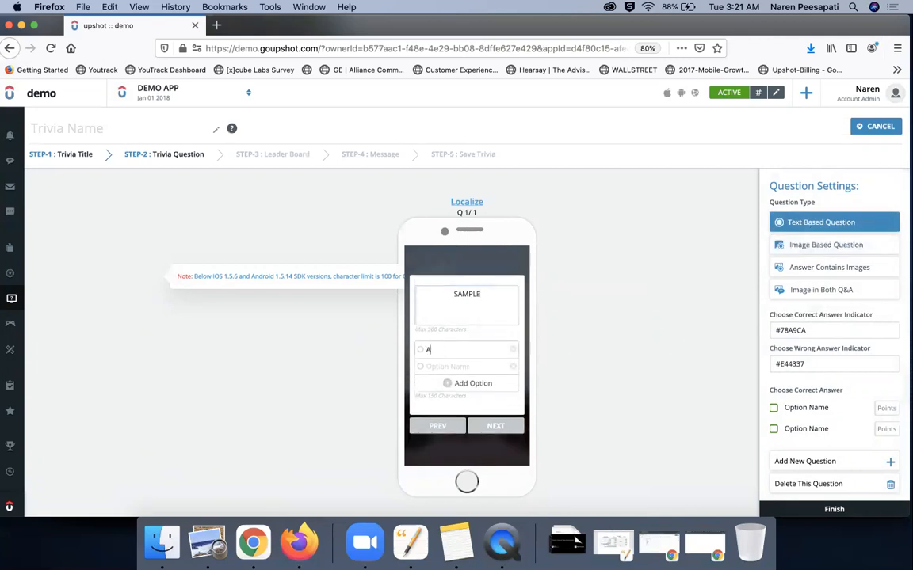
click(433, 367)
text(B)
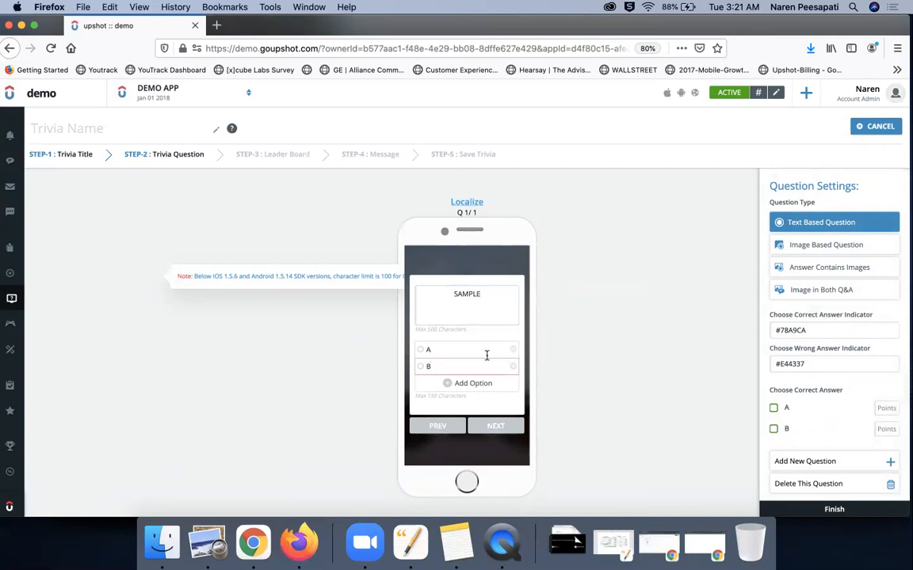
- Mark option A as the correct answer worth 100 points and finish the questions
click(773, 408)
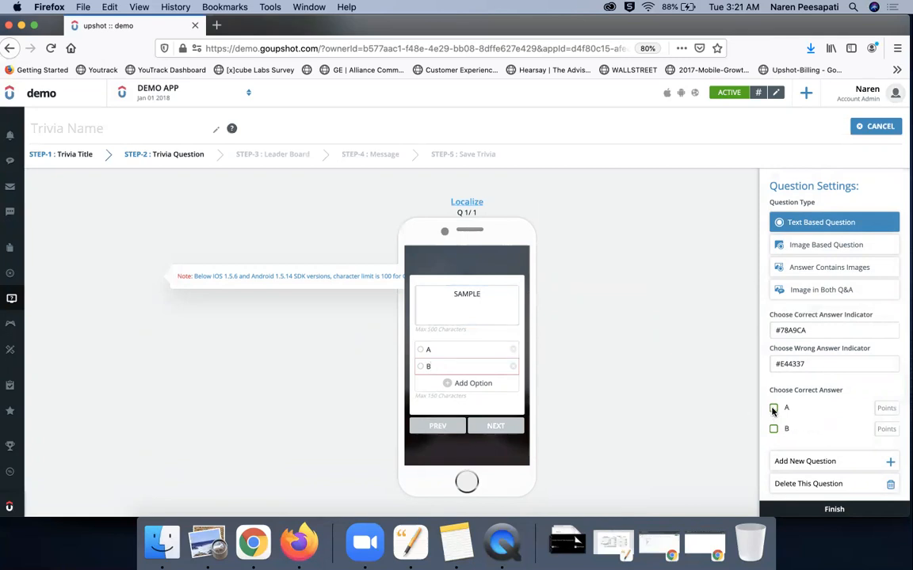
click(881, 409)
text(100)
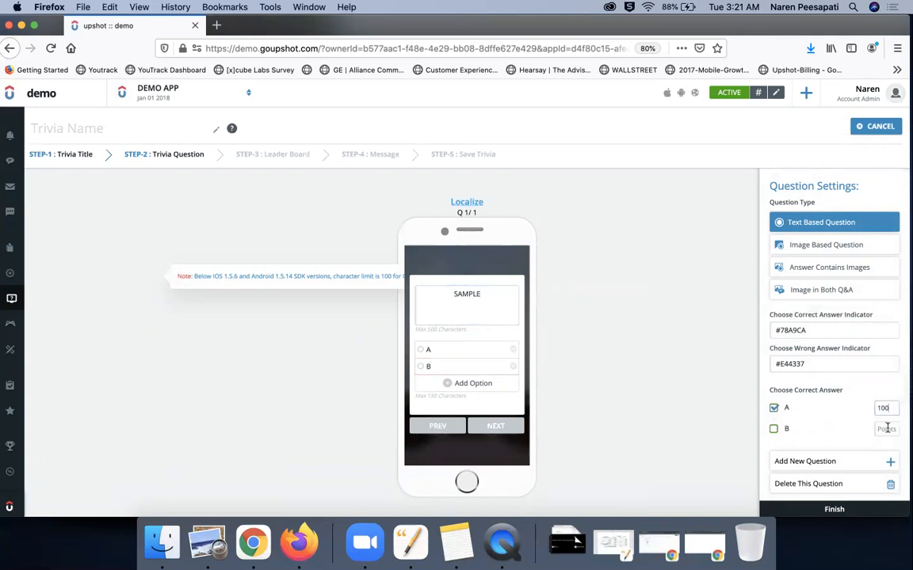
click(831, 512)
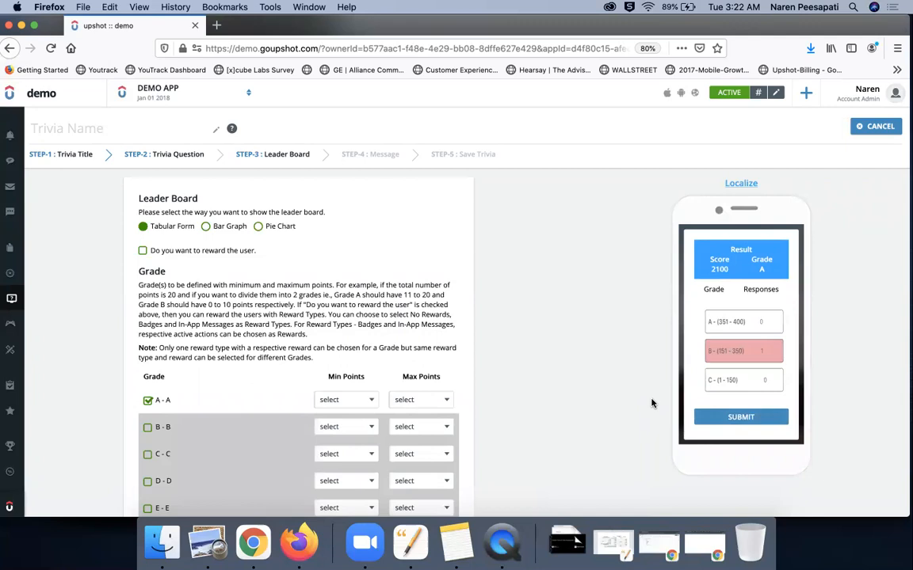
- Show the leader board as a pie chart and set grade A's range to 71–100 points
click(258, 227)
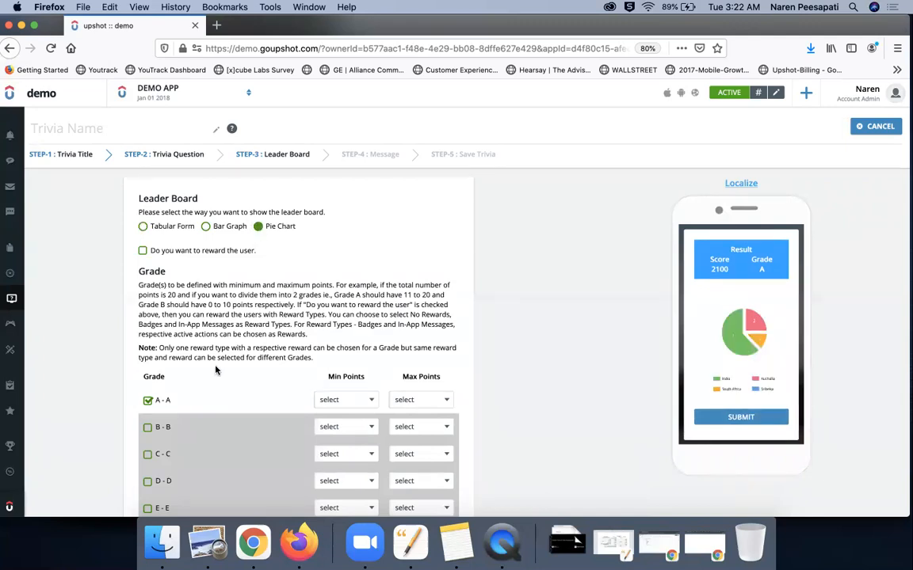
scroll(305, 377, down, 1)
click(356, 370)
scroll(344, 432, down, 15)
scroll(339, 452, down, 3)
click(336, 463)
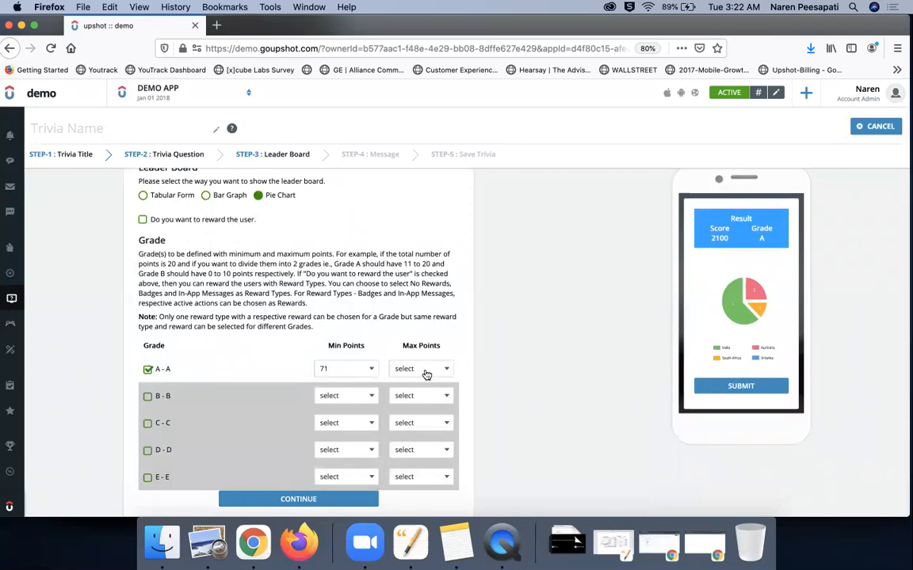
click(426, 370)
click(408, 479)
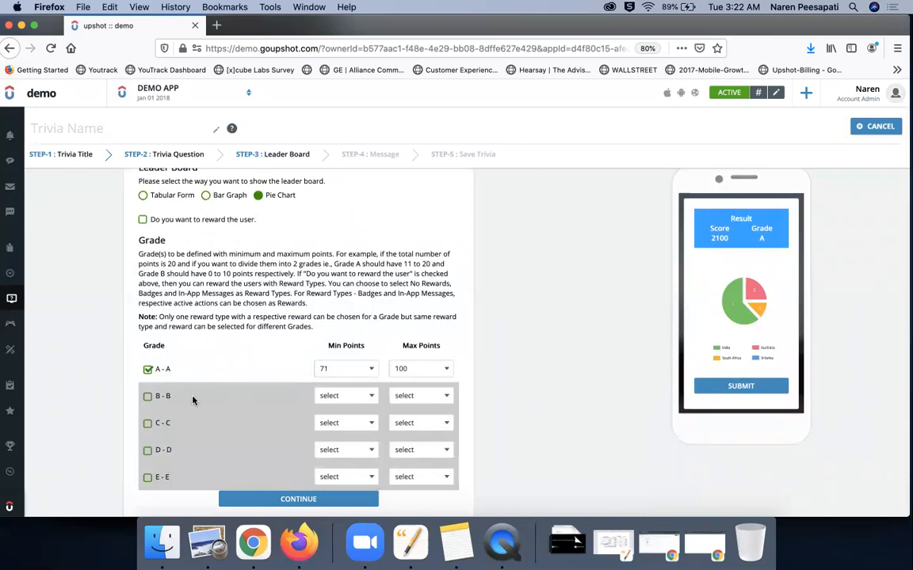
- Enable grade B, turn on rewarding the user, and view the reward types available for grade A
click(147, 397)
scroll(228, 317, up, 1)
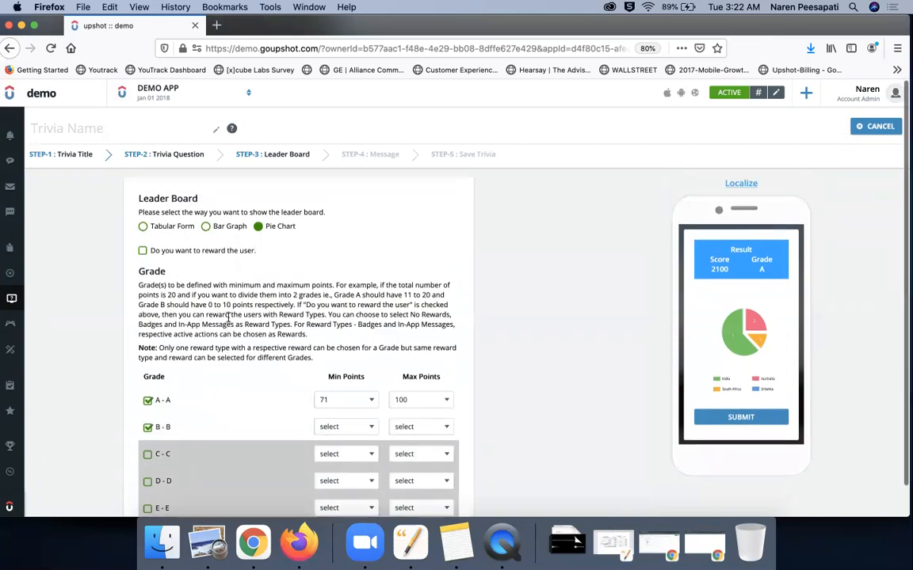
click(144, 251)
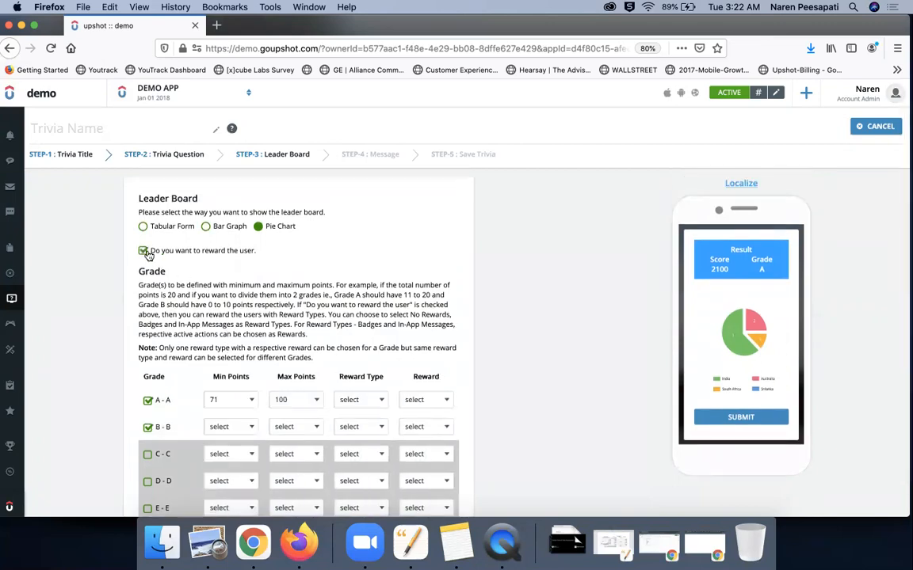
click(378, 402)
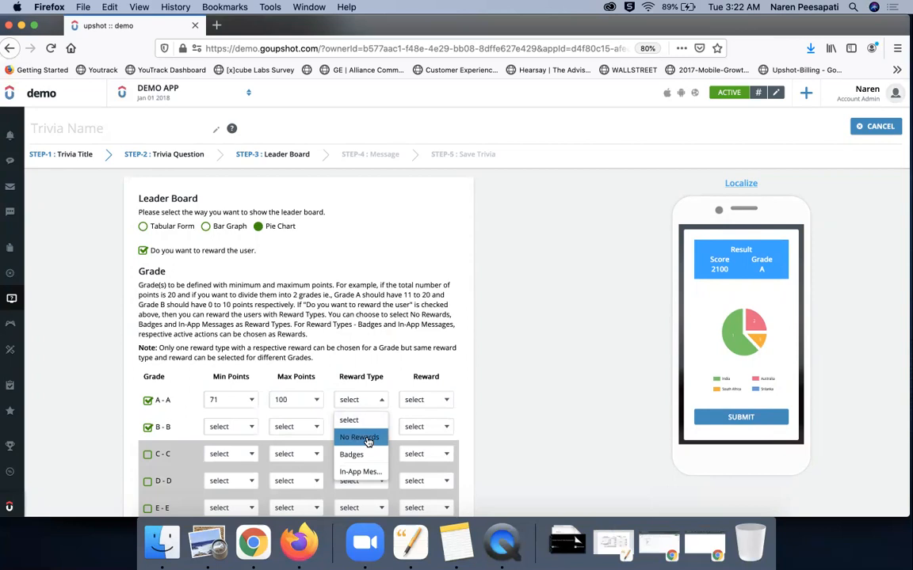
click(482, 368)
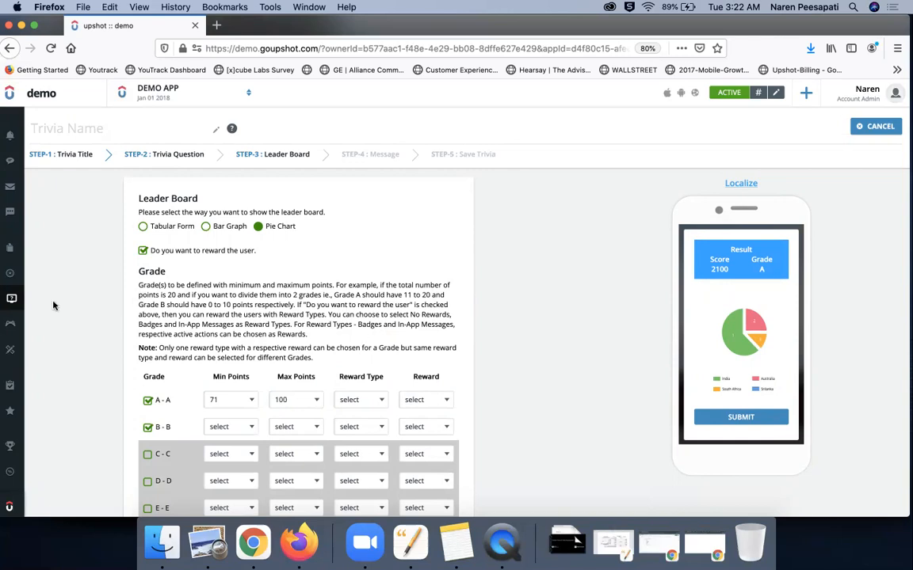
- Start a new badge with the award layout that includes title text, review its settings form, and cancel it
click(30, 310)
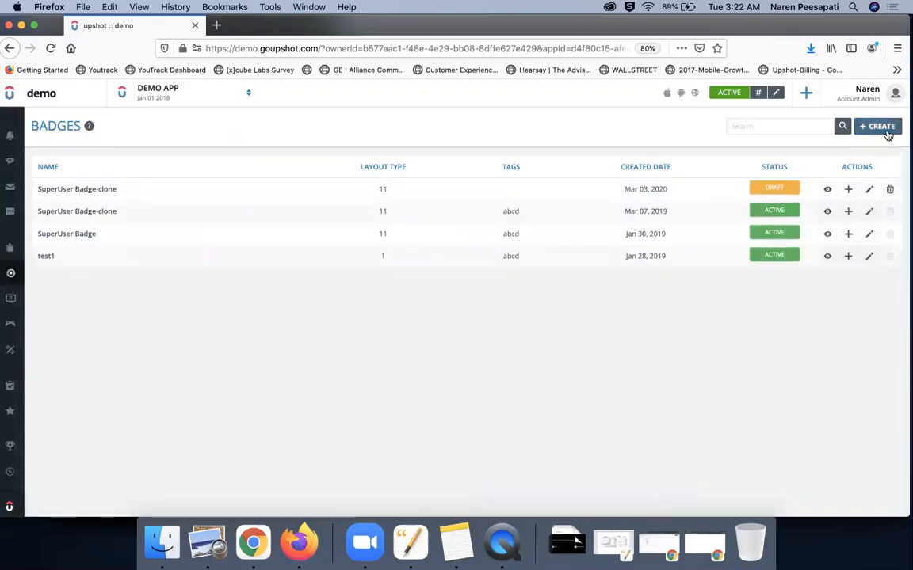
click(884, 127)
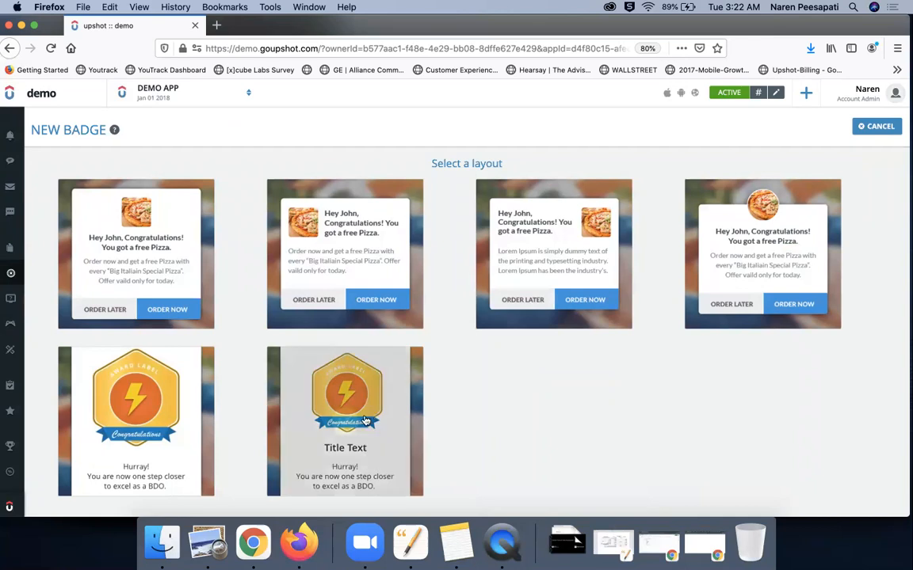
click(347, 420)
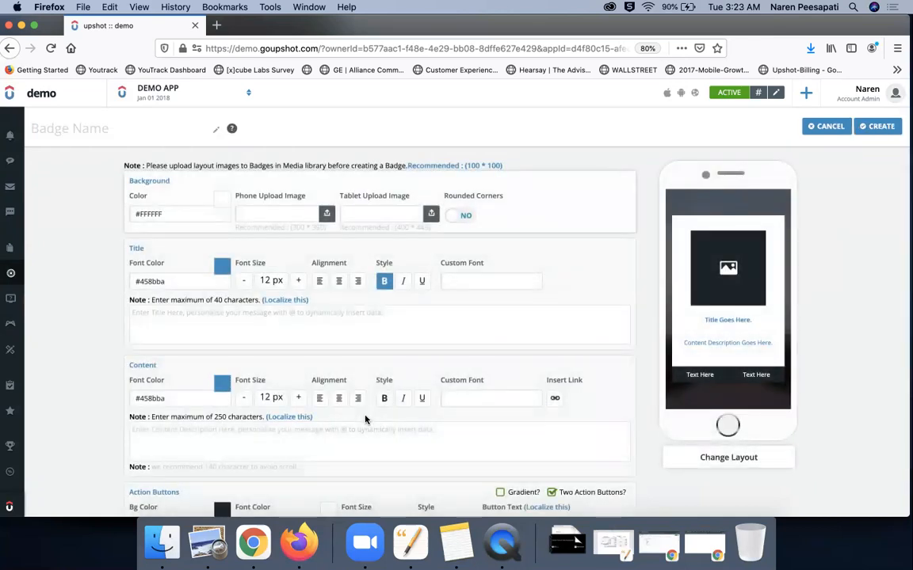
scroll(365, 420, down, 6)
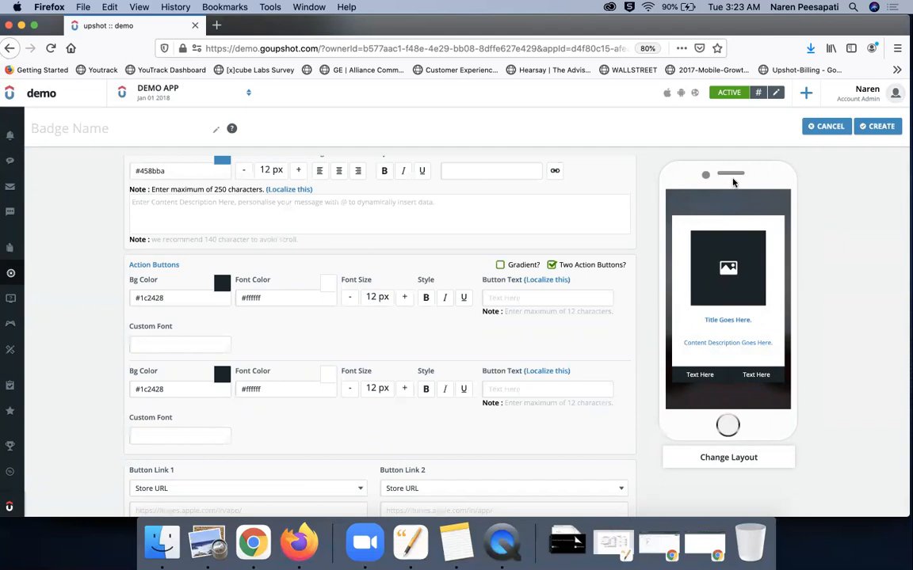
click(824, 127)
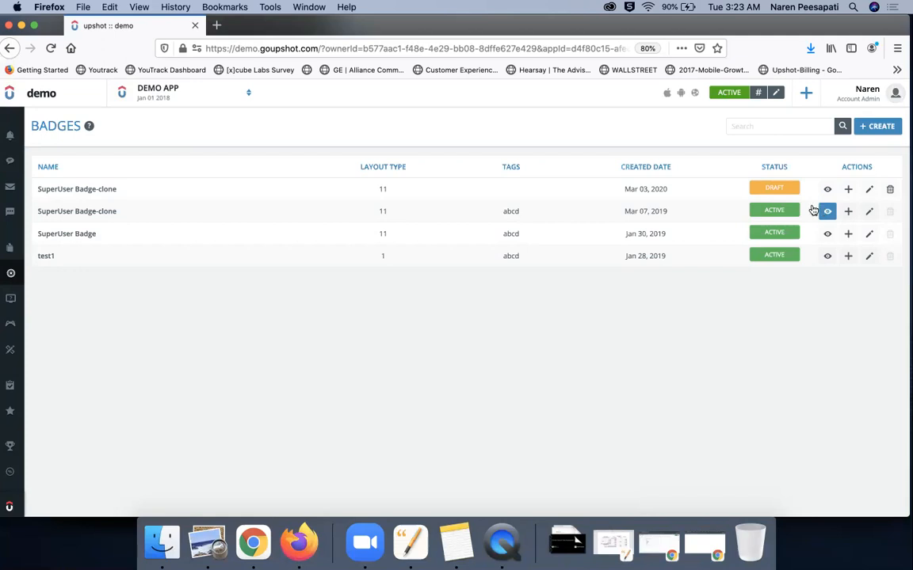
- Start a new Wheel of Fortune mini game and compare its mobile and web previews
mouse_move(15, 320)
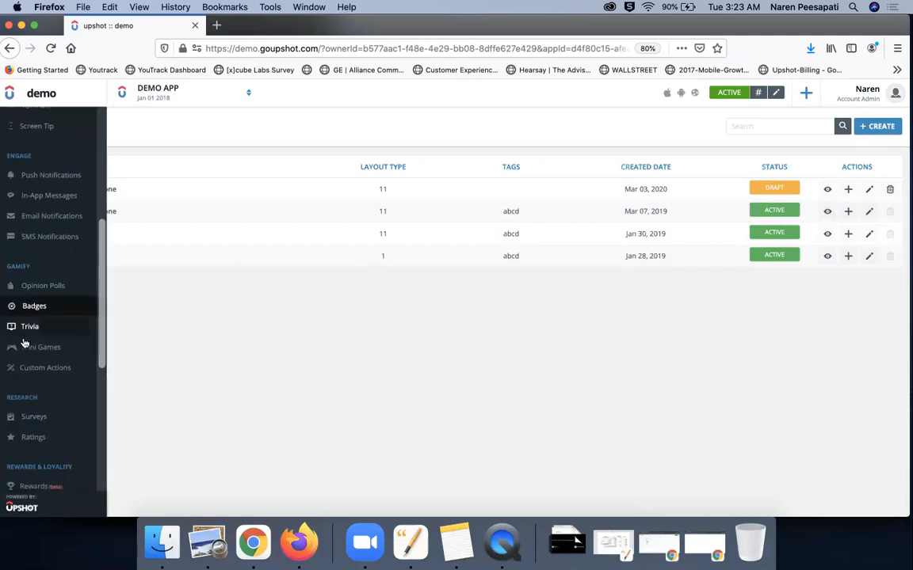
click(28, 352)
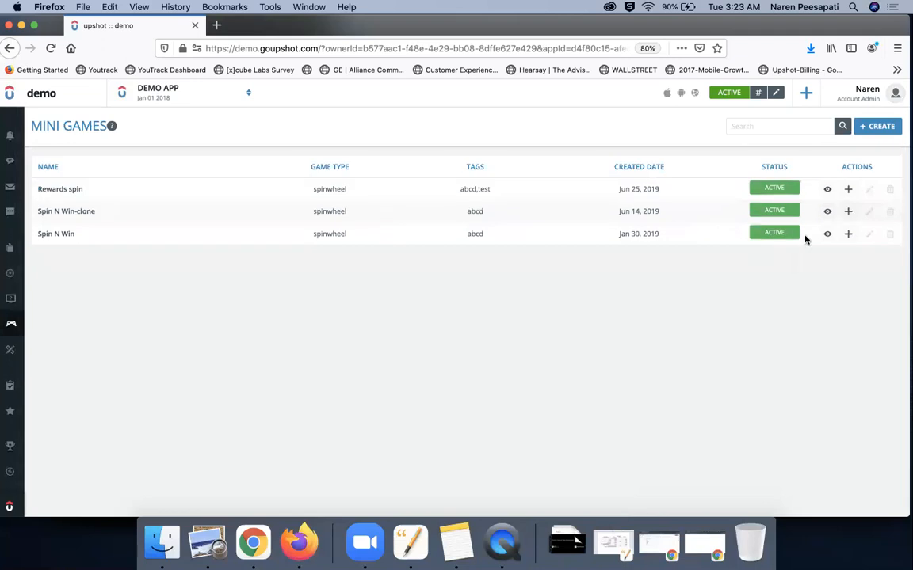
click(880, 126)
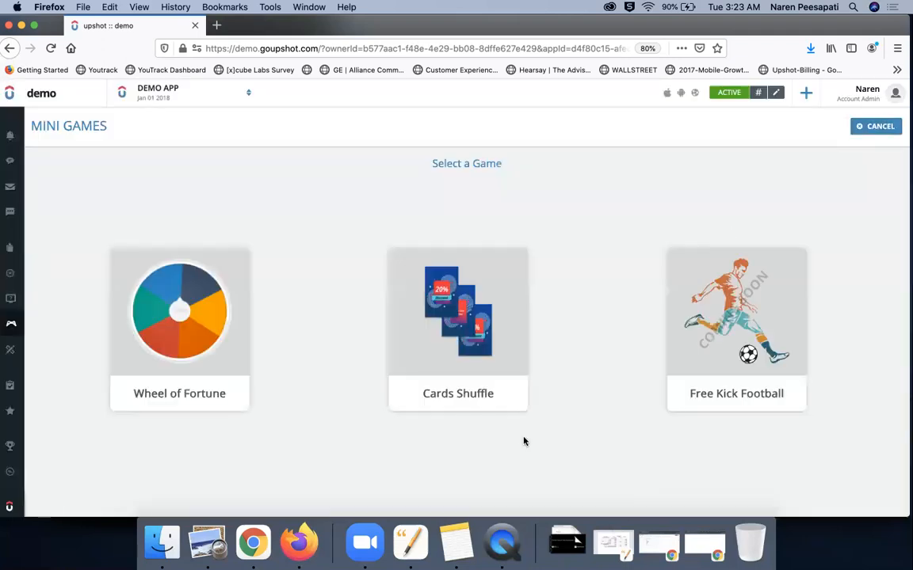
click(204, 325)
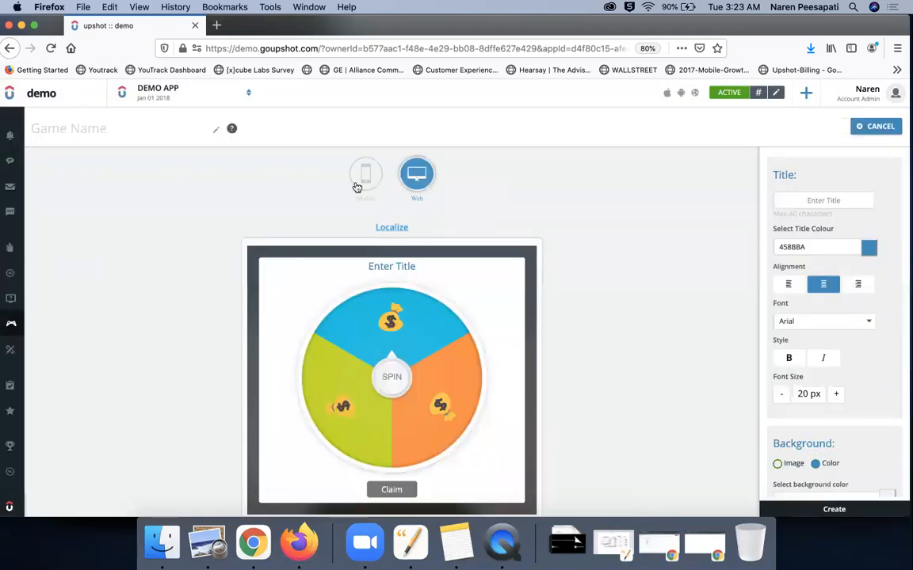
click(360, 183)
click(416, 173)
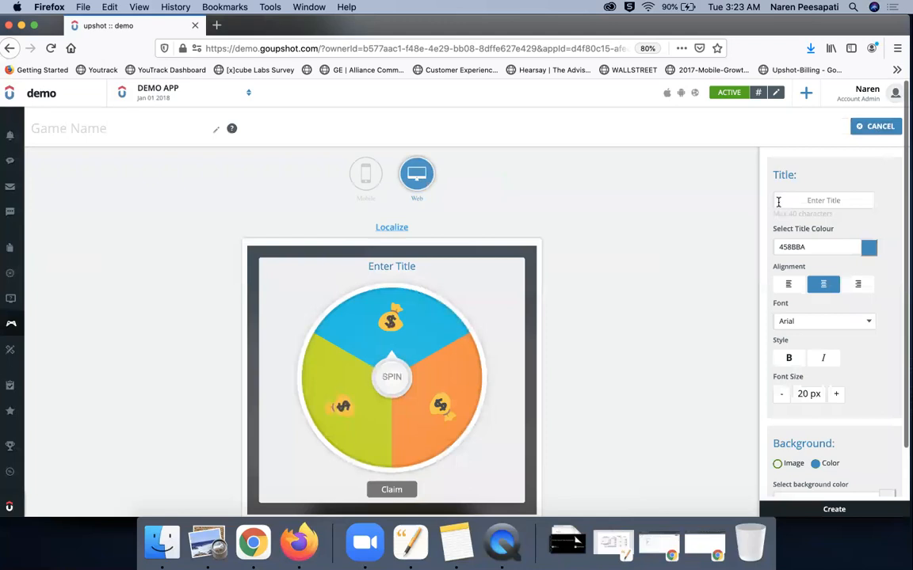
- Enter PLAY-N-WAY as the wheel game's title
click(802, 202)
text(PLAY)
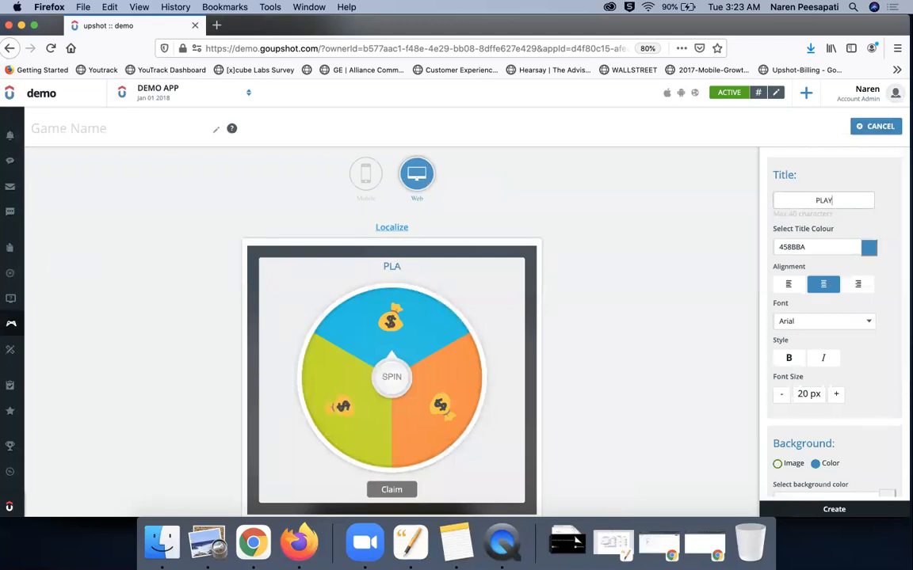
text(-N-WAY)
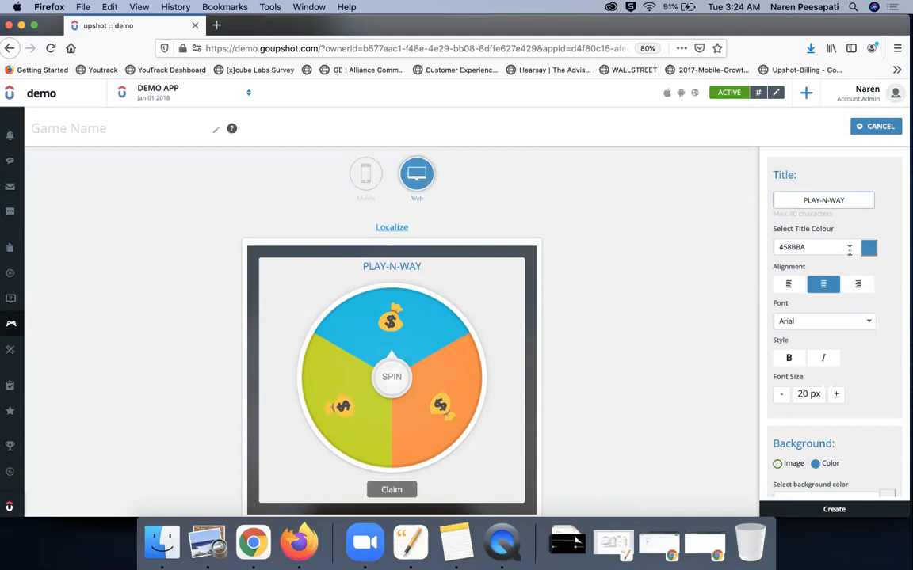
- Set the wheel game's background color to the light teal D4F0EC
scroll(861, 321, down, 5)
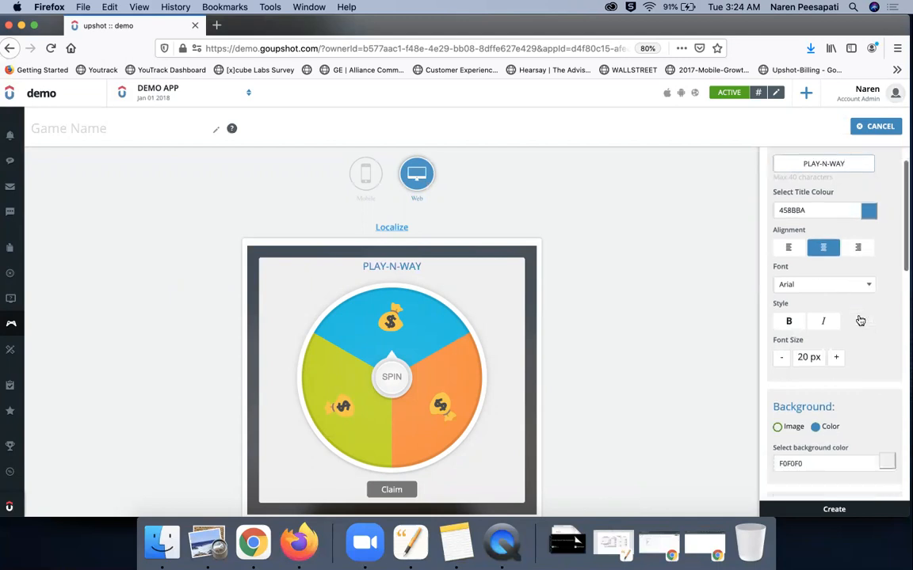
click(861, 310)
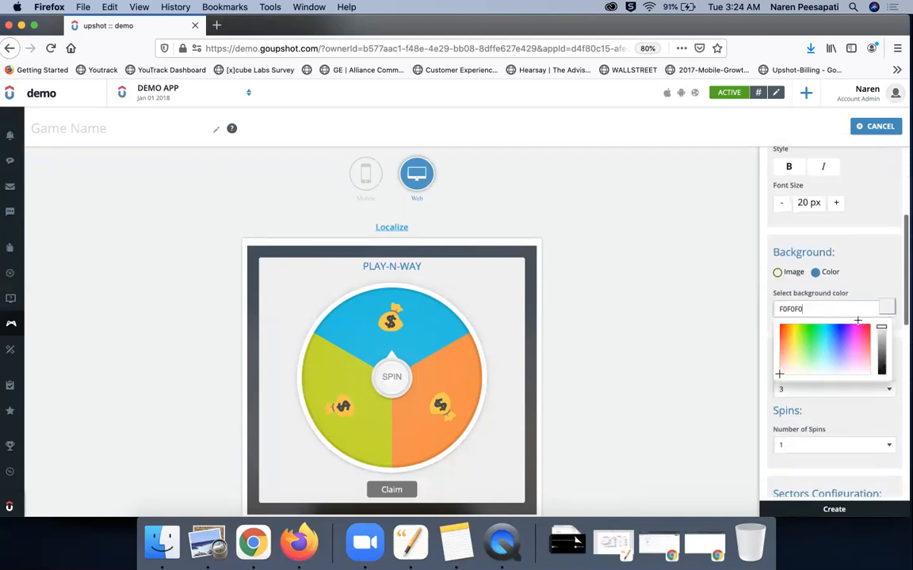
click(825, 359)
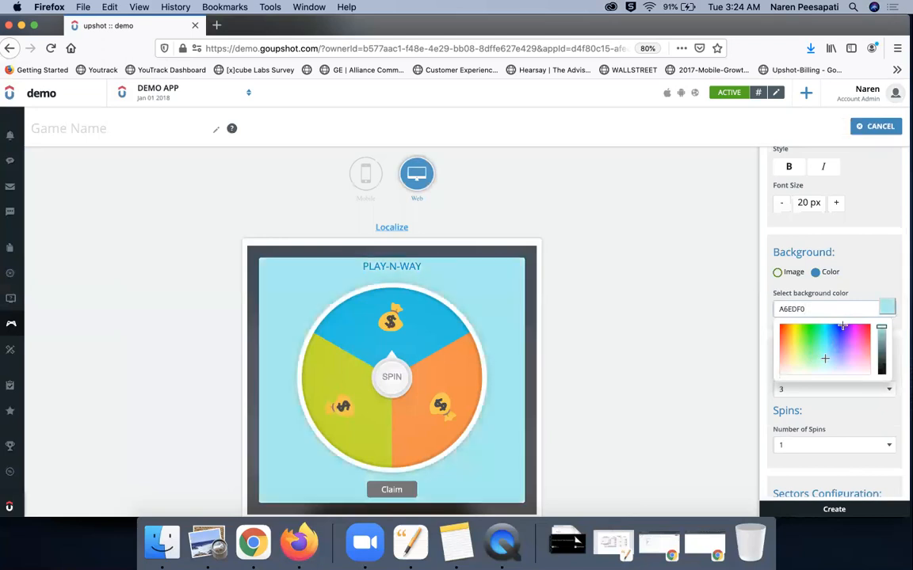
click(822, 368)
click(873, 273)
- Set the wheel to 6 sectors and raise the number of spins above one
scroll(836, 333, down, 1)
scroll(836, 333, down, 2)
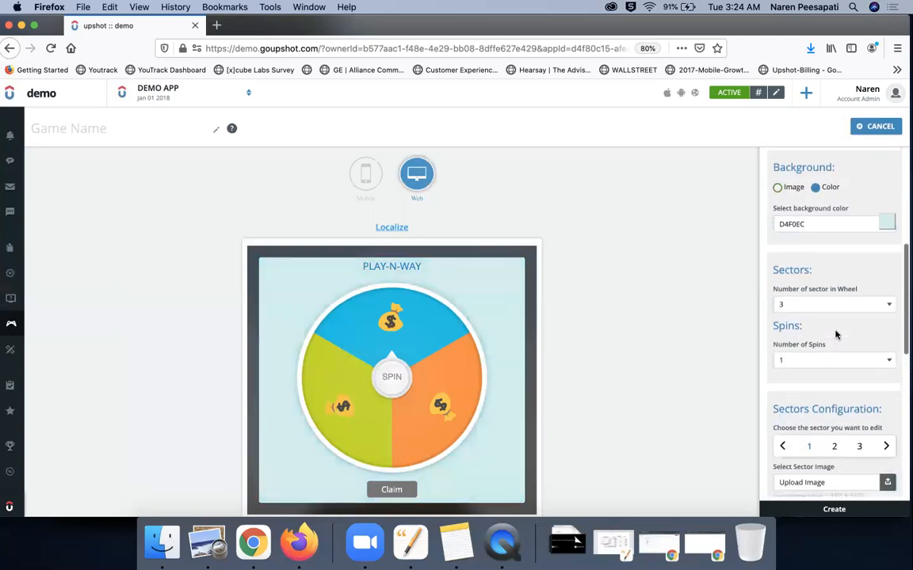
click(831, 278)
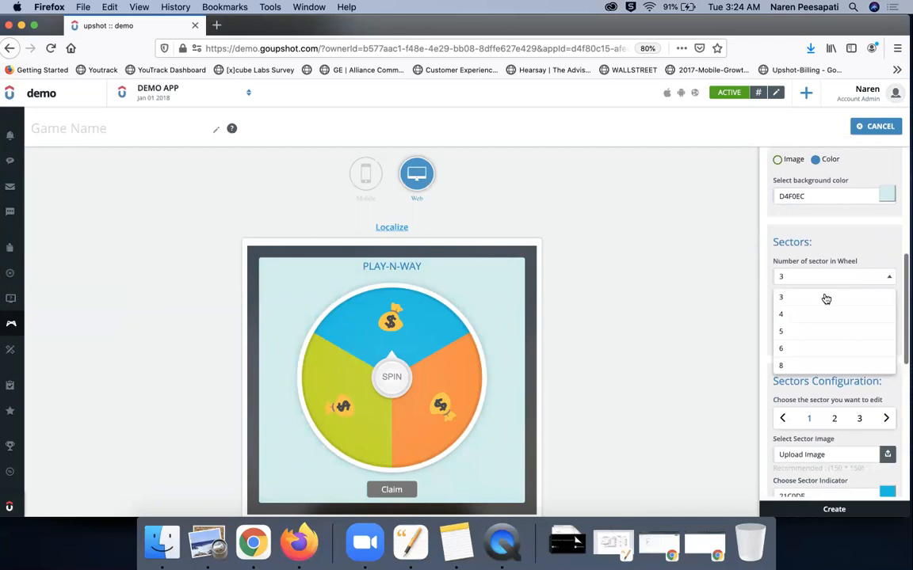
click(809, 357)
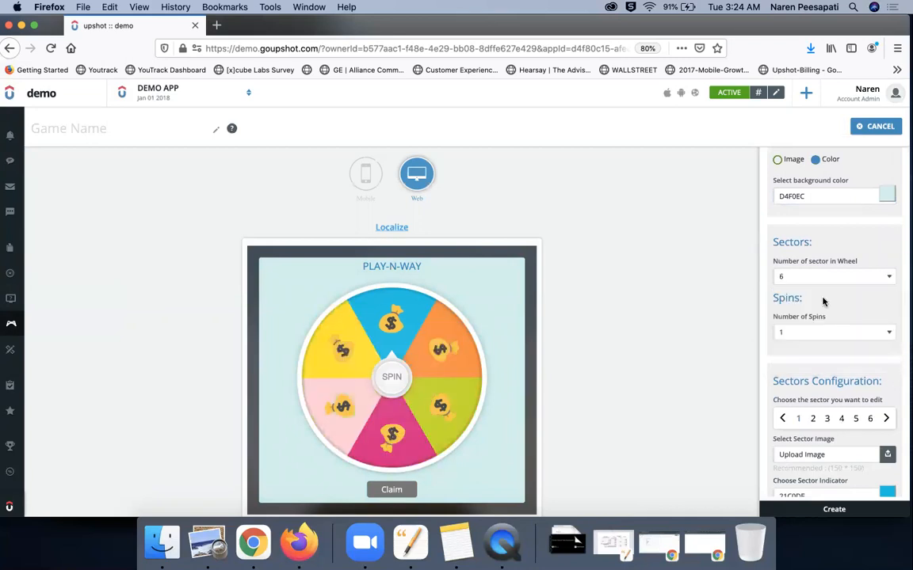
scroll(824, 301, down, 4)
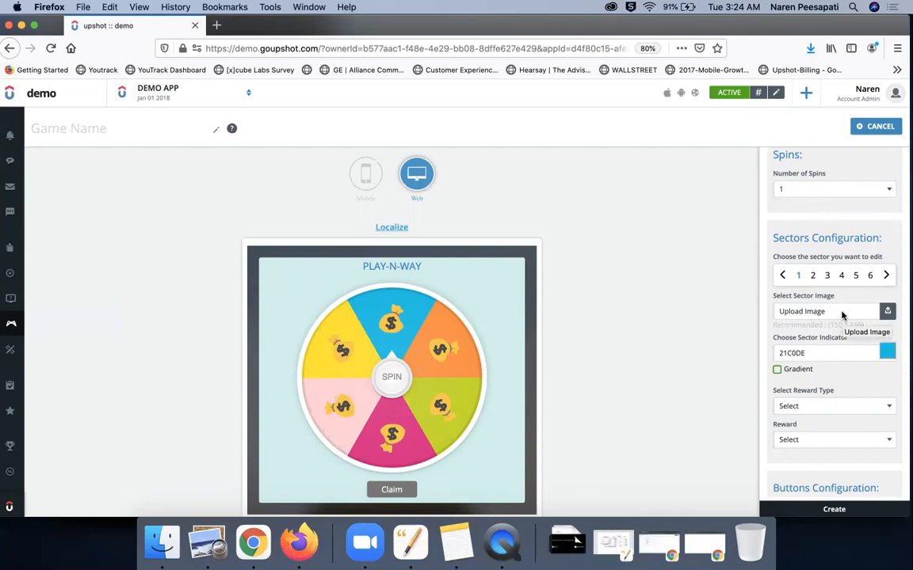
scroll(842, 315, down, 2)
scroll(842, 314, up, 3)
click(828, 197)
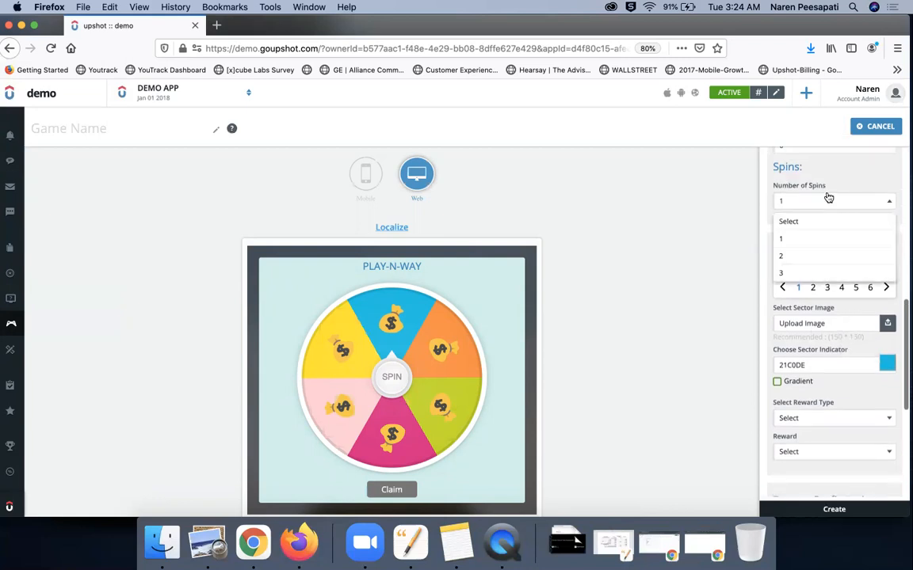
click(810, 264)
- Review the game's reward, button and tag settings, and show the configured wheel in the mobile preview
scroll(808, 262, down, 5)
scroll(808, 317, up, 1)
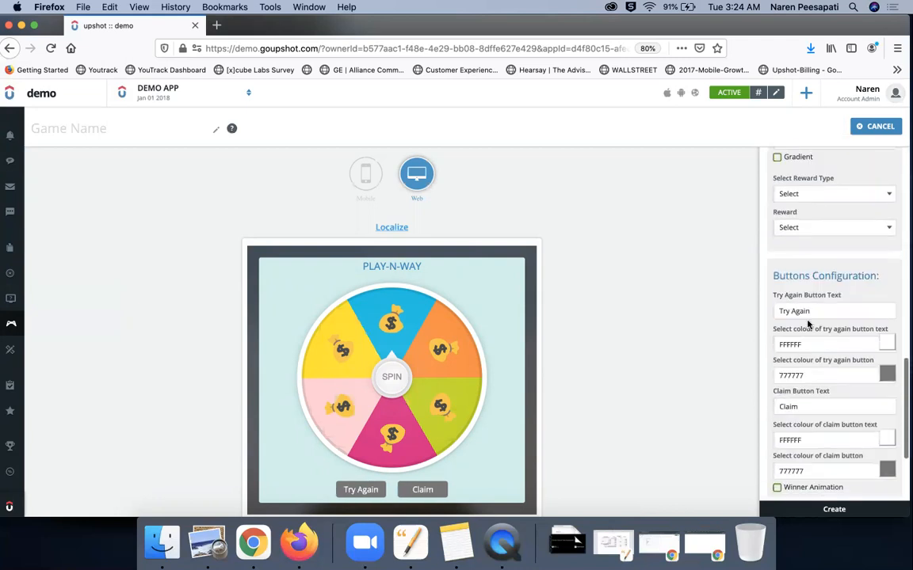
scroll(809, 323, down, 3)
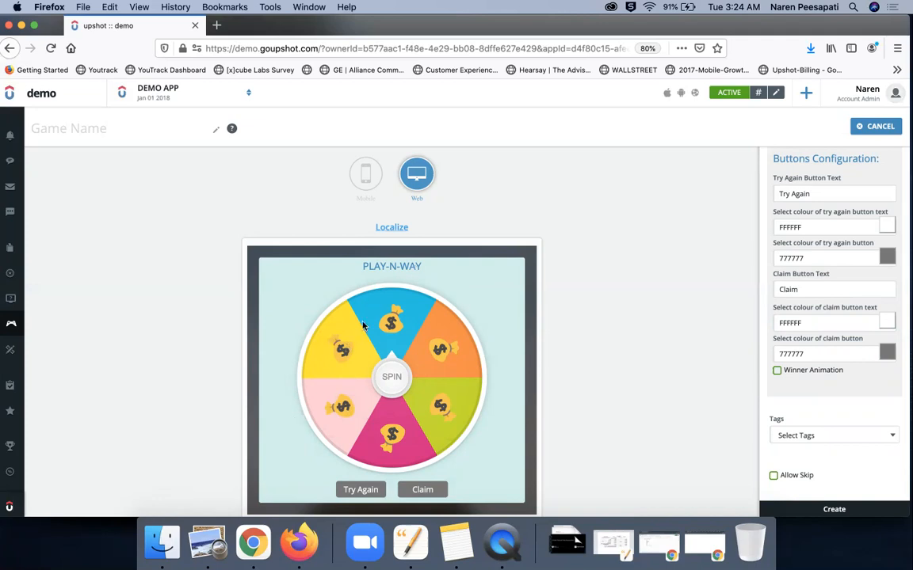
click(366, 182)
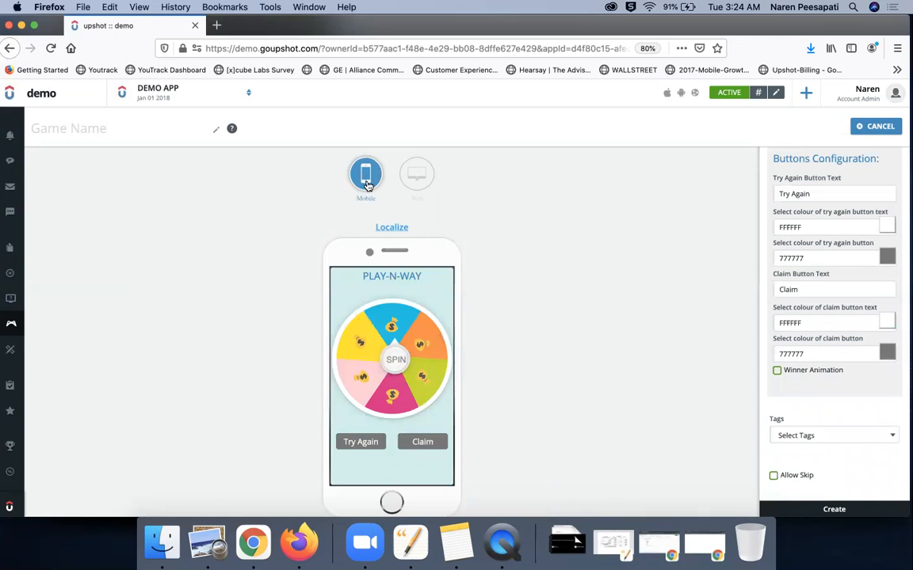
- Open the opinion polls module and start creating a new poll
mouse_move(22, 341)
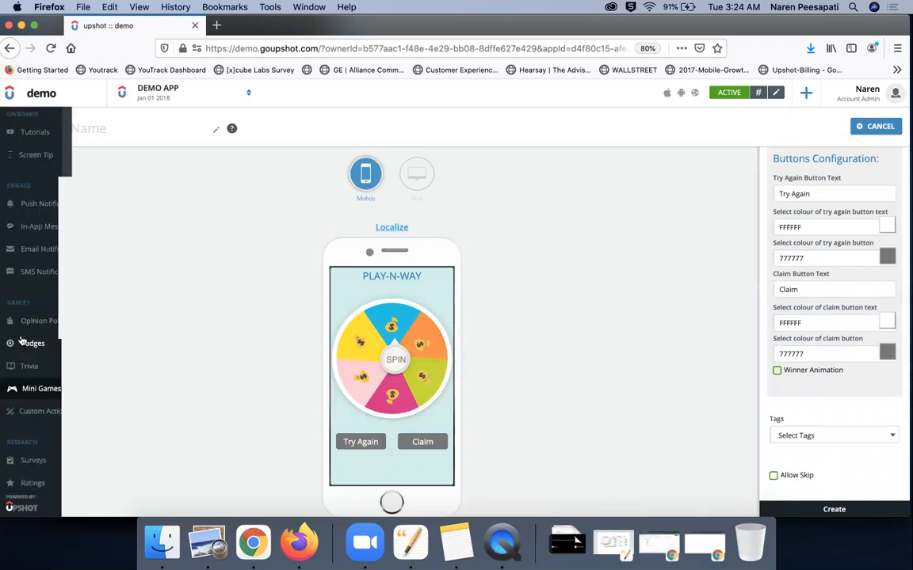
click(46, 291)
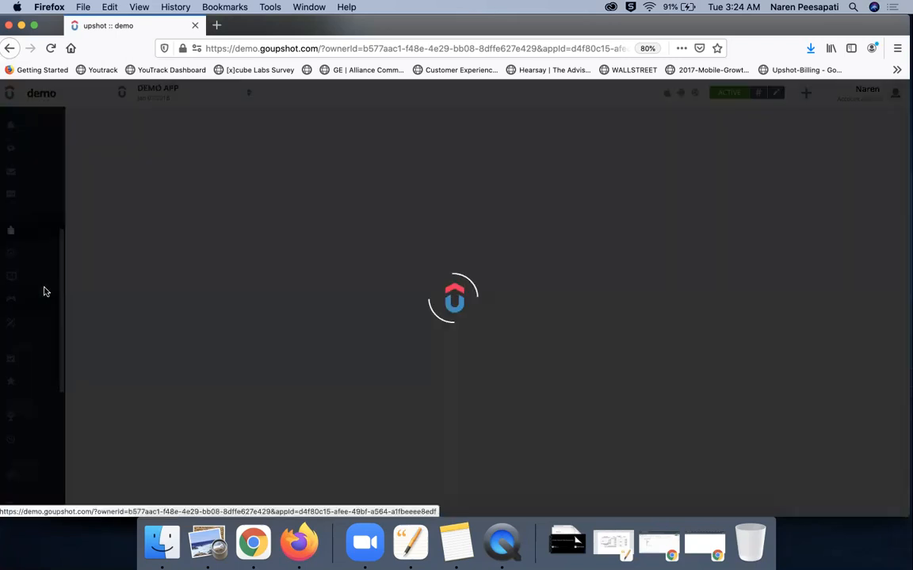
click(872, 129)
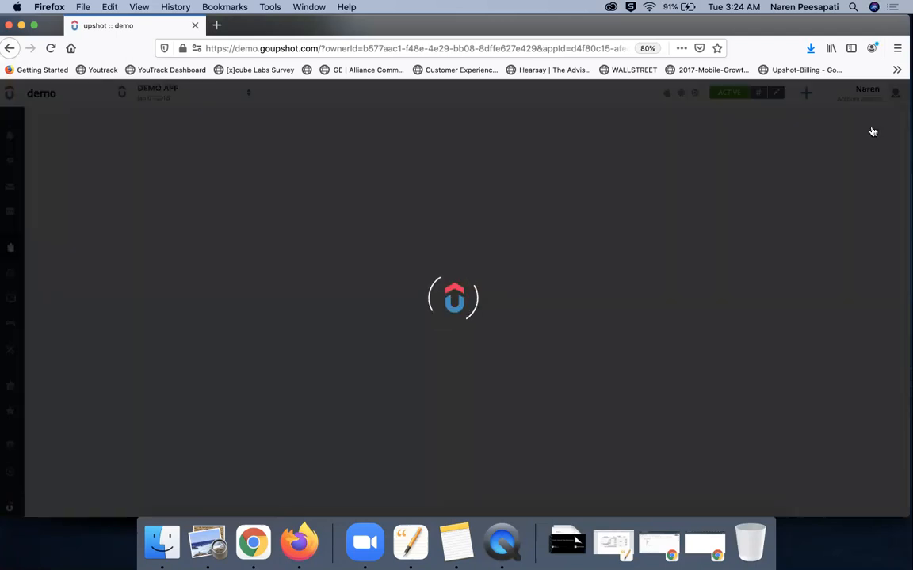
- Enter the poll question SAMPLE with answer options A and B, and label the submit button SUBMIT
click(480, 318)
text(SAMPLE)
click(451, 359)
text(A)
click(446, 374)
text(B)
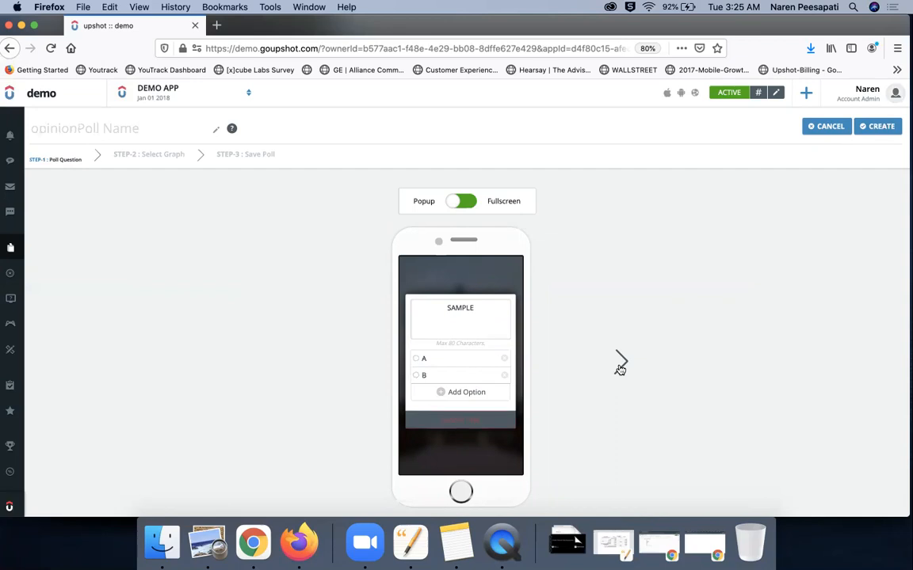
text(SUBMIT)
- Finish the poll question, enter THANKS as the closing text, and continue to the chart selection
click(621, 366)
click(546, 353)
text(THANKS)
click(547, 424)
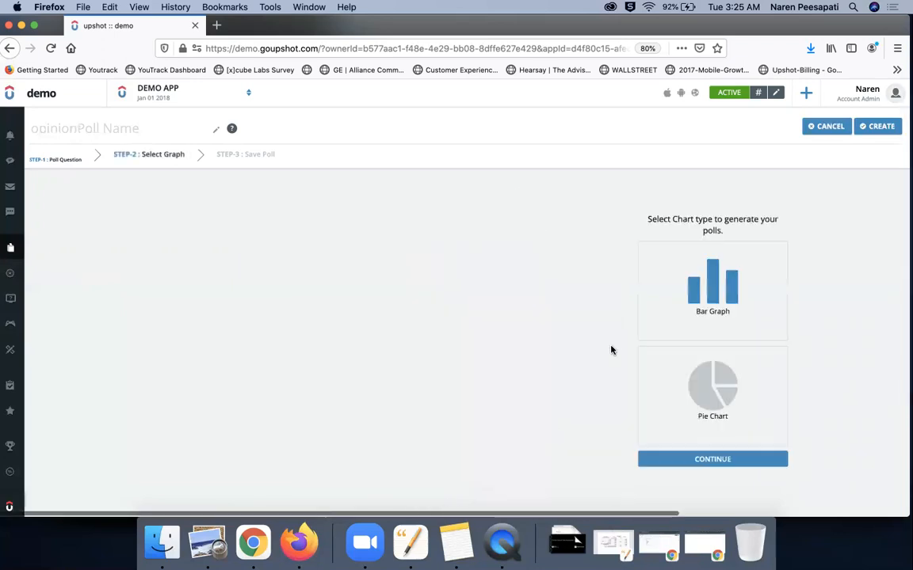
- Choose the pie chart for the poll results, continue to saving, and view the tags available for the poll
click(458, 408)
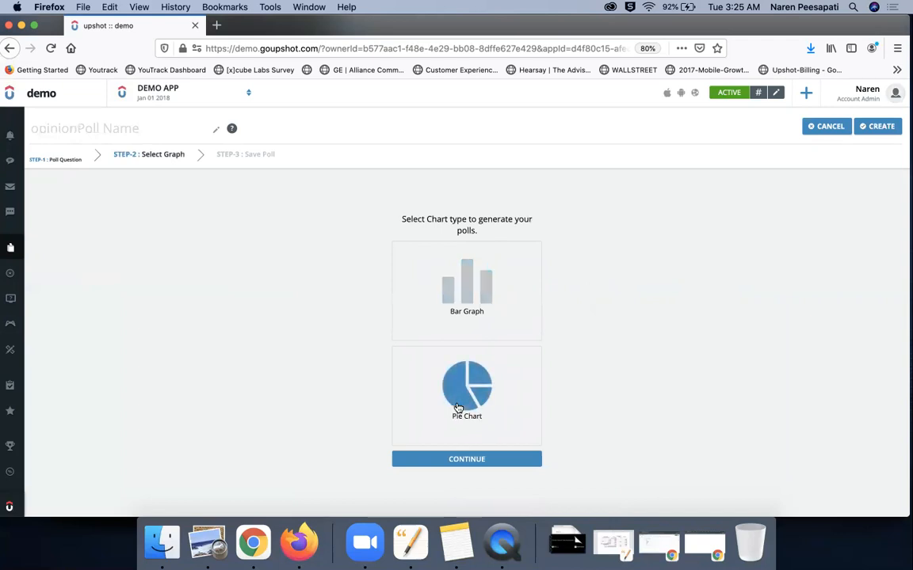
click(480, 460)
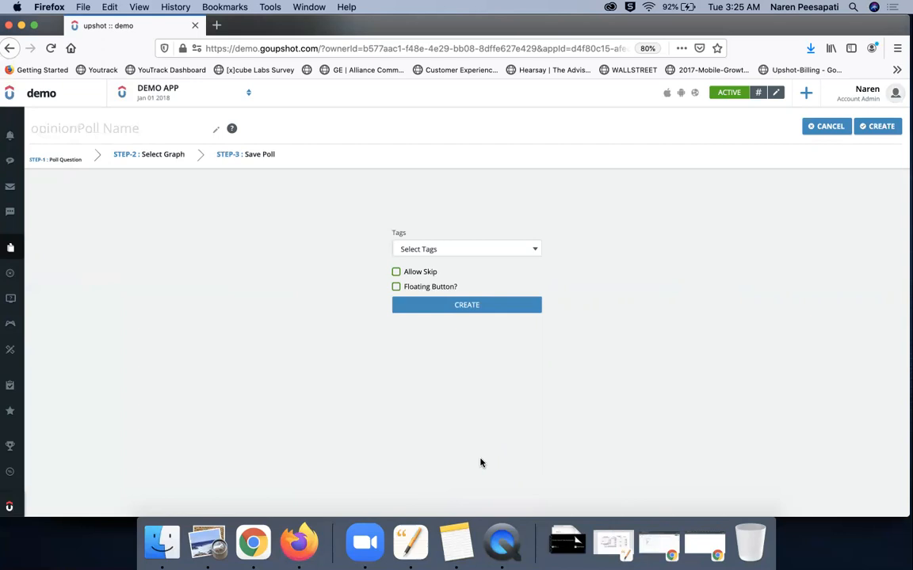
click(491, 256)
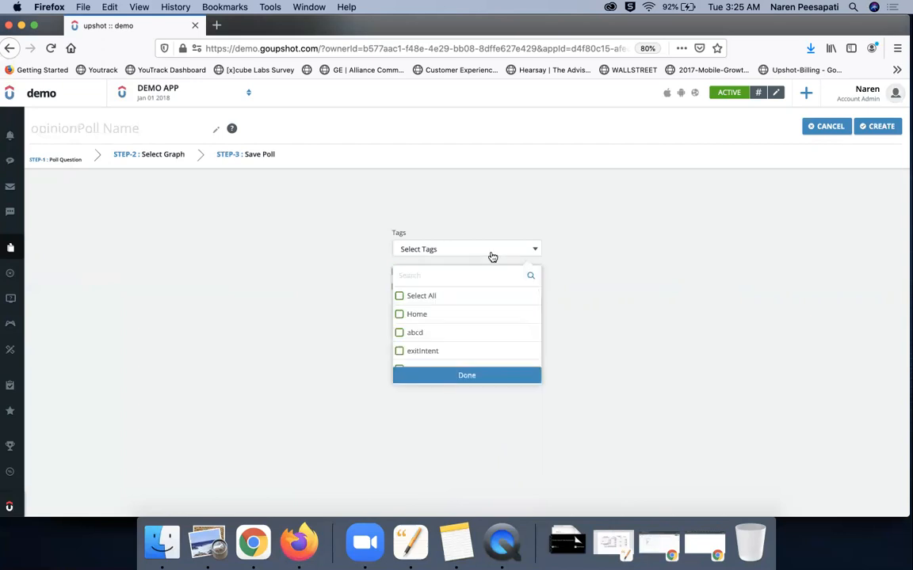
click(369, 318)
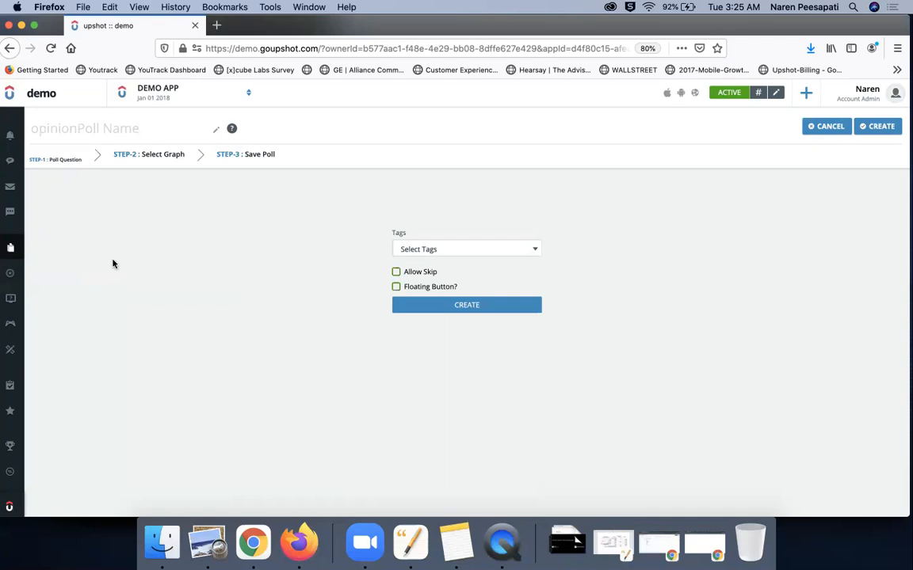
- Open the surveys module, start a new survey titled SAMPLE, and continue to its questions
mouse_move(19, 306)
scroll(35, 320, down, 2)
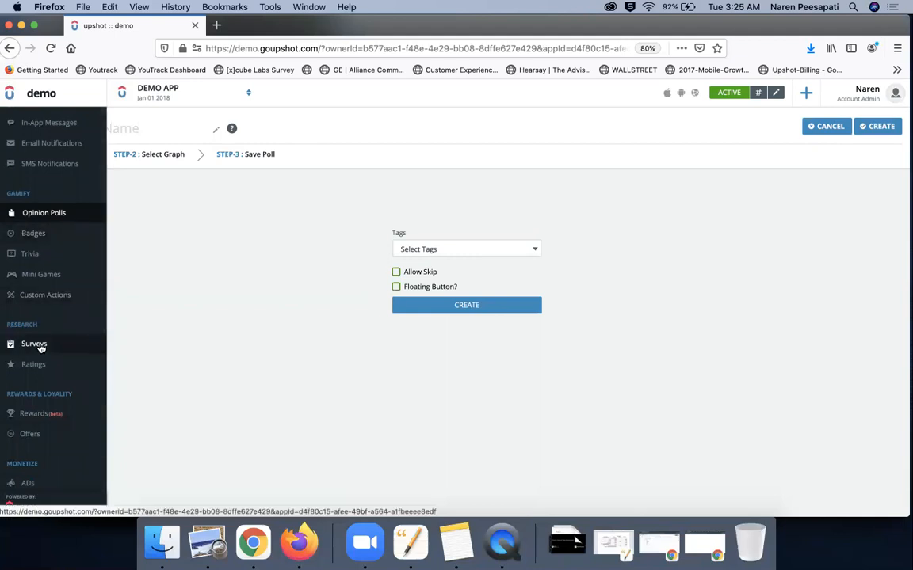
click(35, 344)
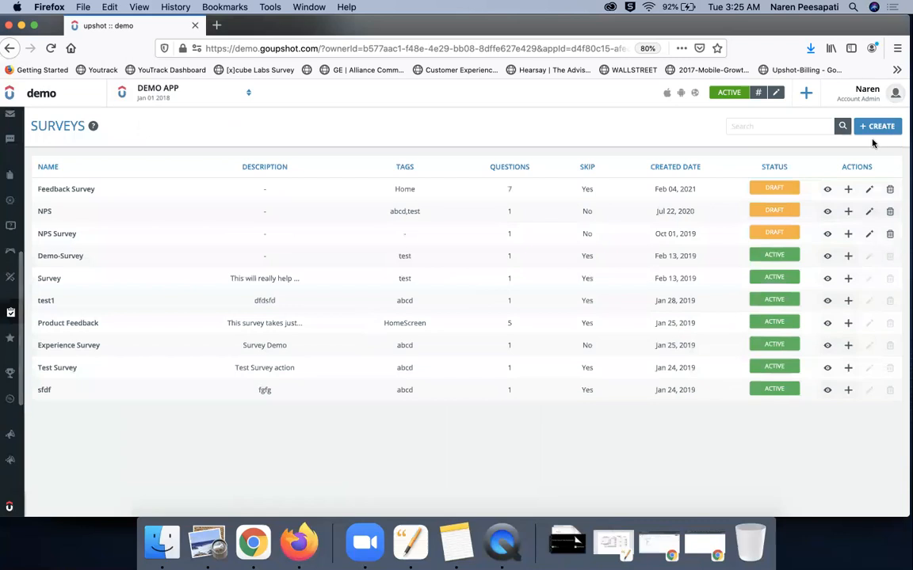
click(878, 124)
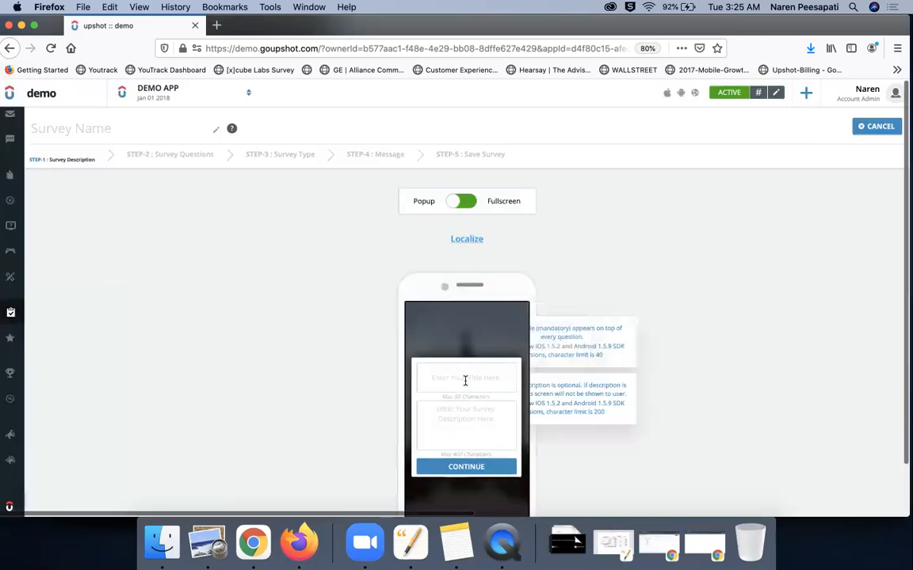
click(465, 381)
text(SAMPLE)
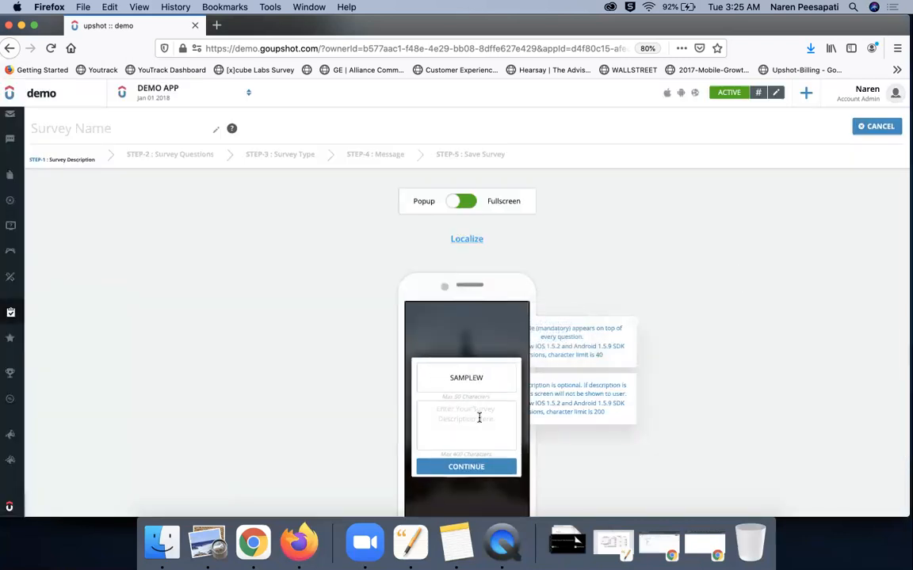
click(471, 467)
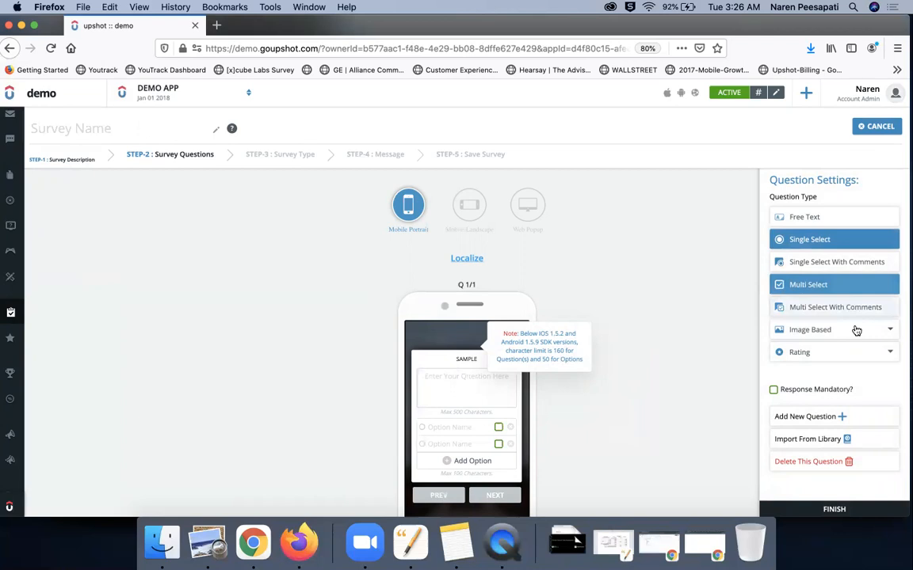
- Look through the rating question types and set the survey question to Single Smiley Ratings
click(844, 356)
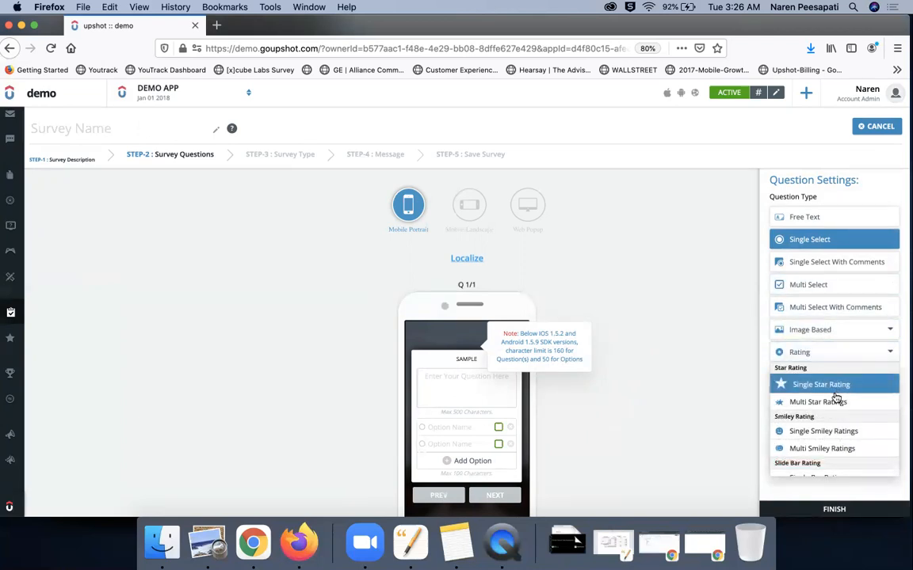
scroll(834, 419, down, 2)
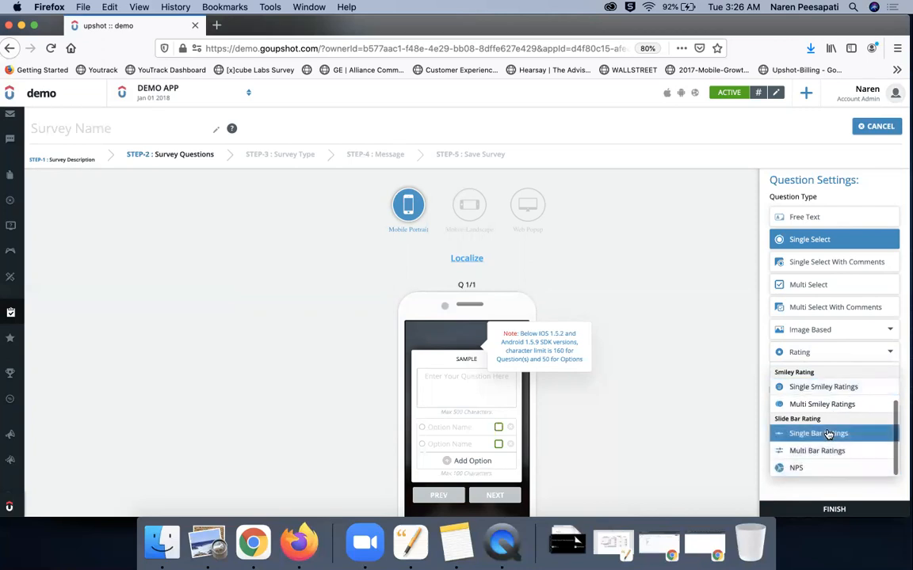
scroll(828, 433, up, 1)
scroll(827, 433, up, 1)
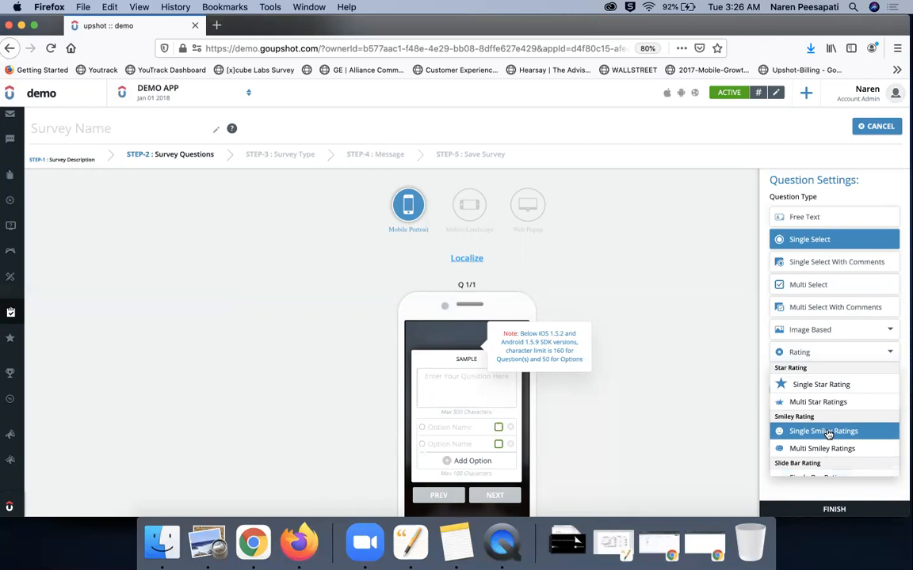
click(827, 432)
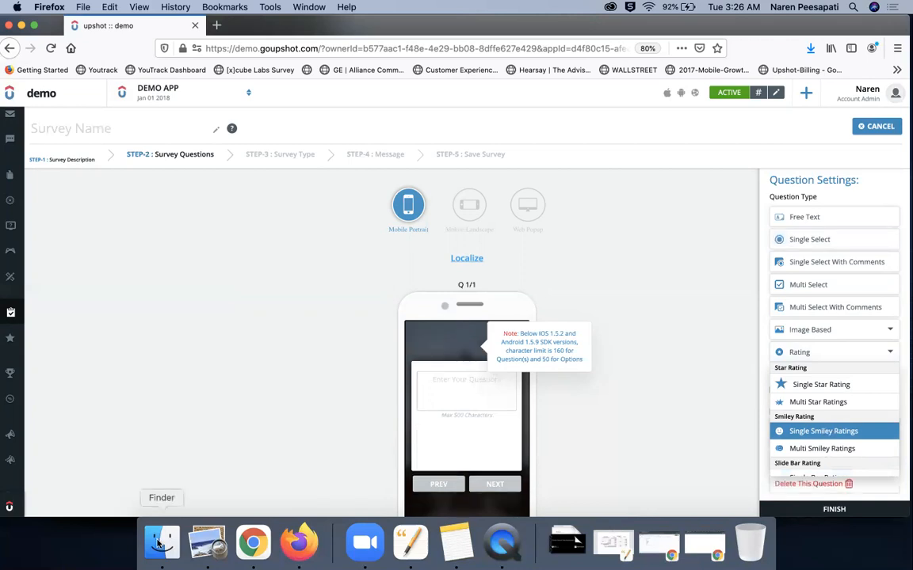
- Switch to Finder and play the Mobile-Survey.mp4 demo video from the MOBILE folder
click(161, 543)
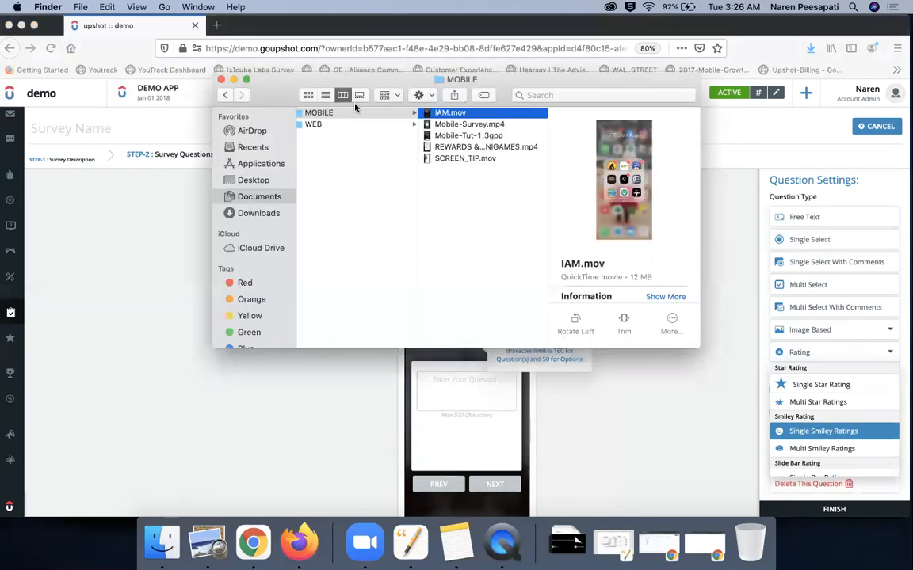
drag(370, 83, 371, 130)
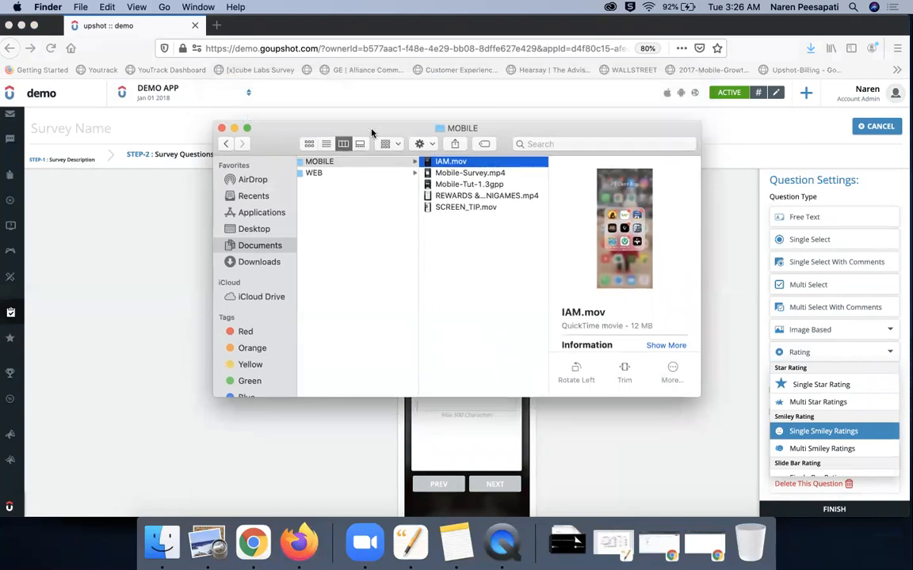
double_click(429, 173)
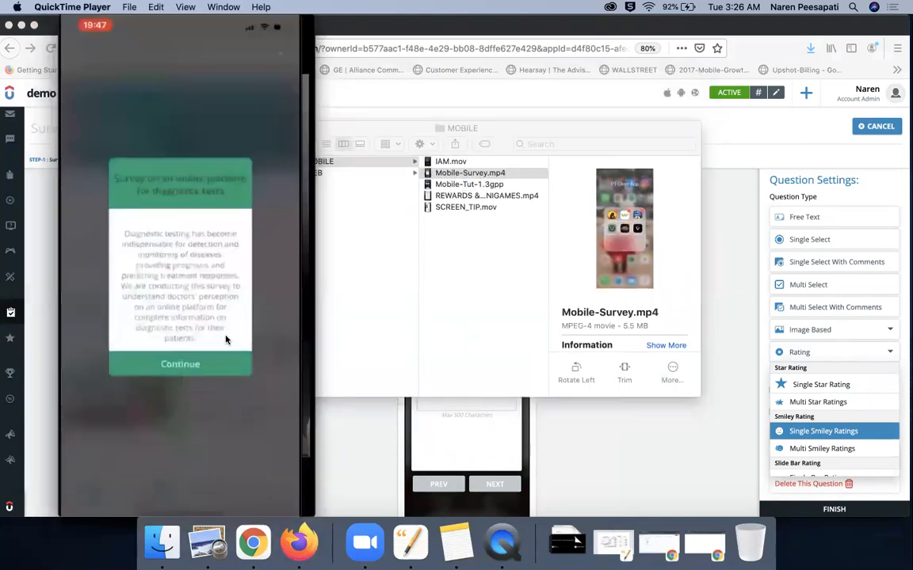
click(182, 408)
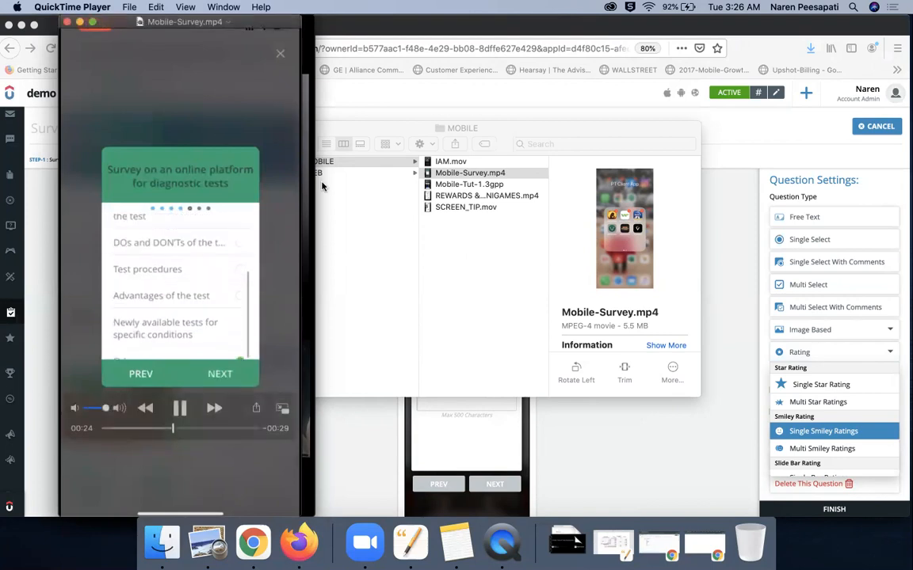
- Play the Web-Surveys.mp4 demo video from the WEB folder
click(320, 201)
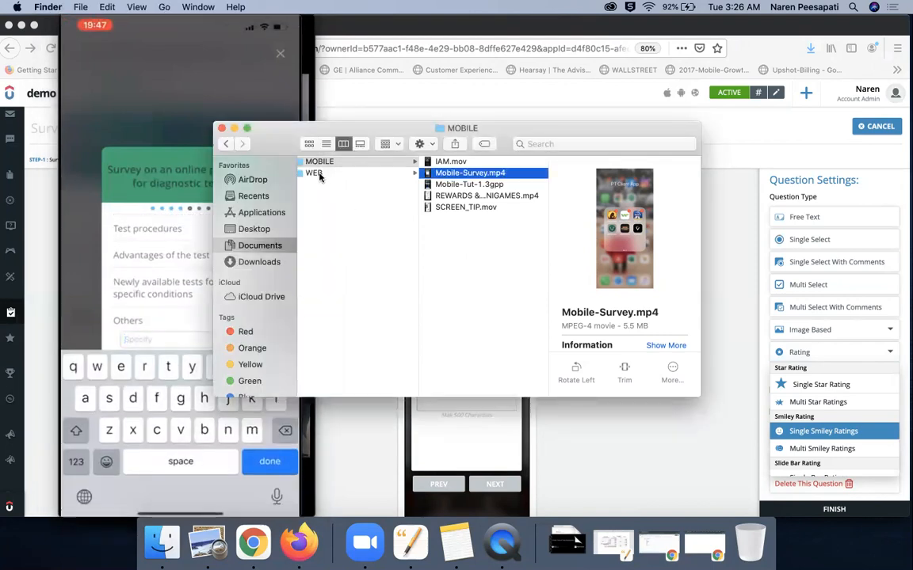
click(320, 176)
click(449, 185)
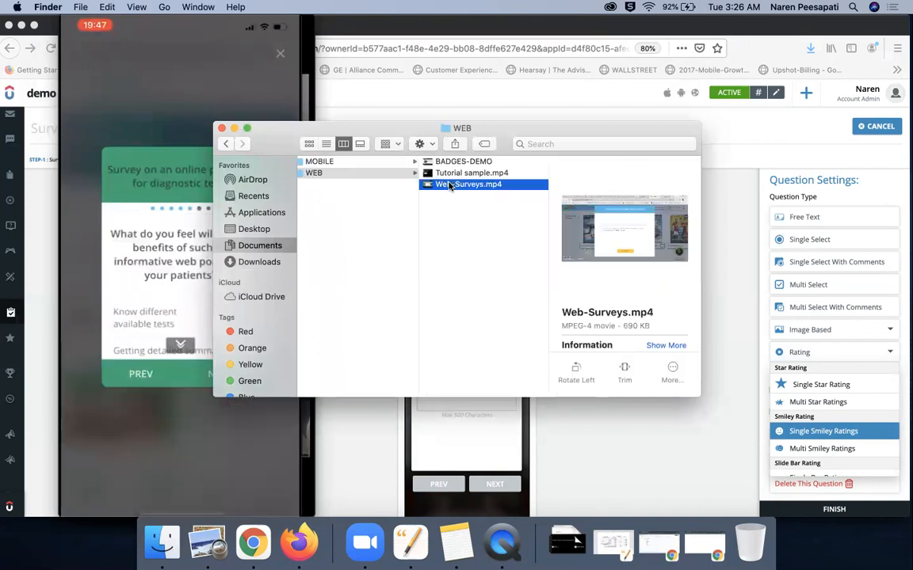
double_click(449, 185)
click(481, 416)
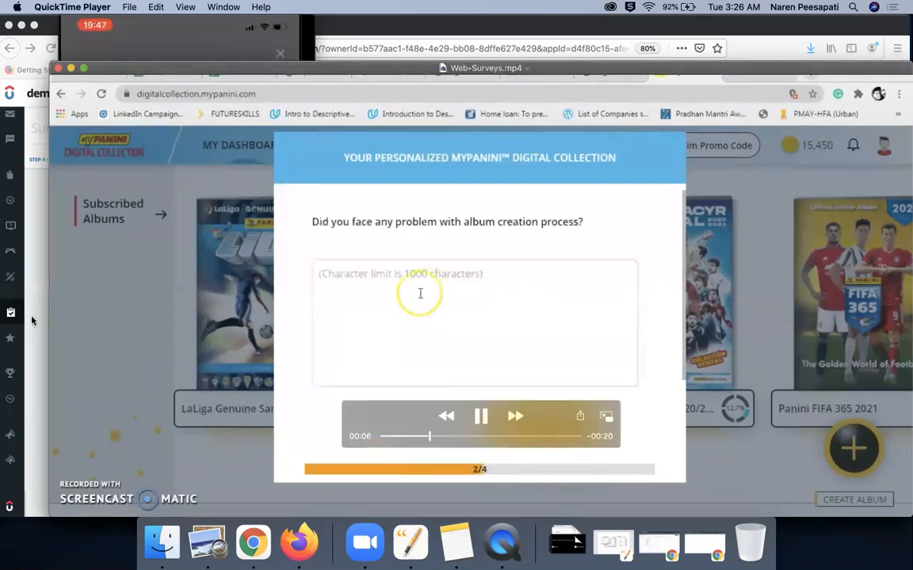
- Return to Upshot in Firefox and start a new star rating with the request text RATE US and the submit button label SUBMIT
click(27, 284)
click(33, 365)
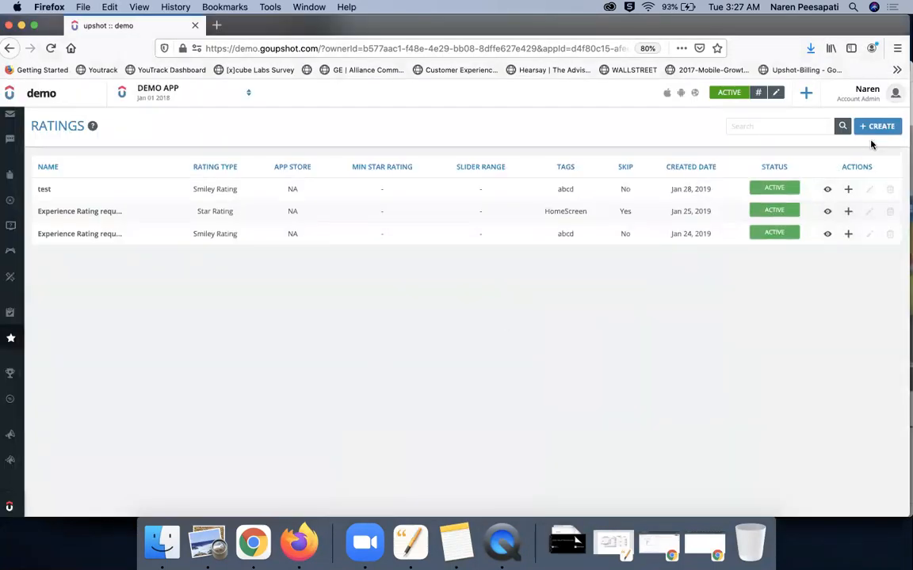
click(878, 126)
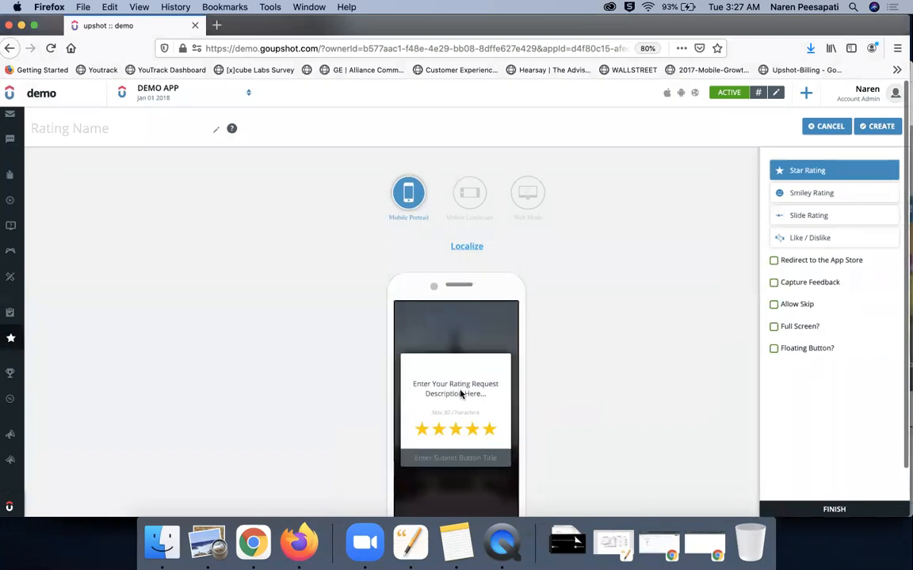
click(460, 394)
text(RATE)
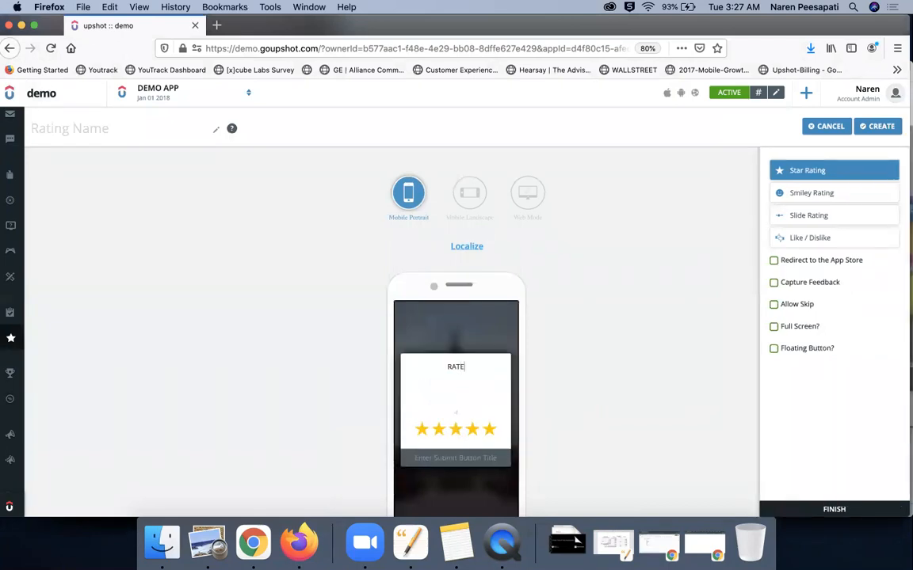
text( US)
click(444, 458)
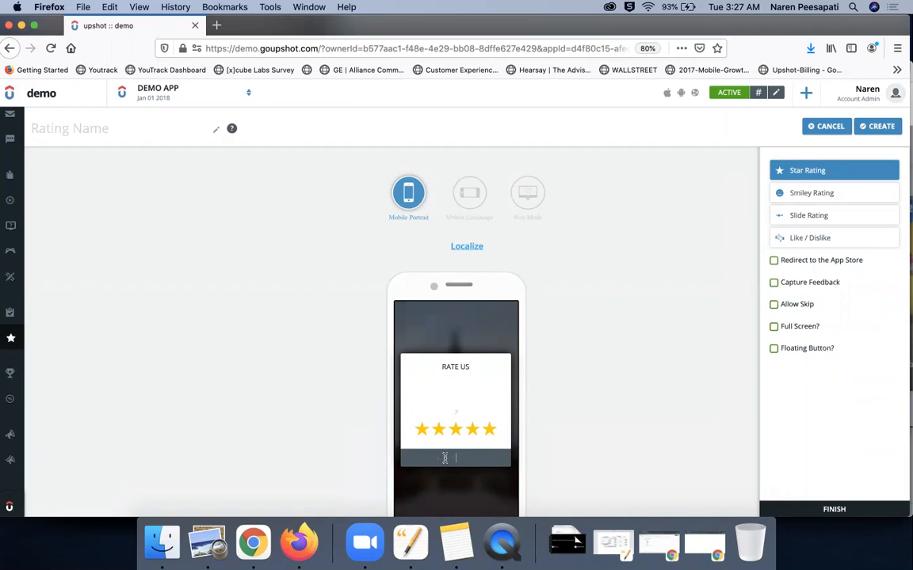
text(SUBMIT)
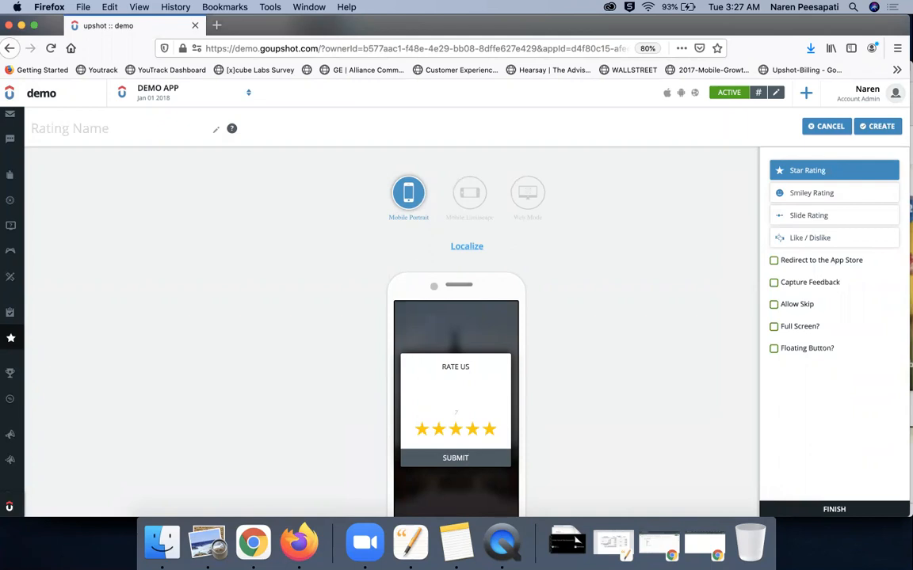
- Enable the app store redirect for ratings of 4 or more, and capture feedback for ratings below 4
click(774, 261)
click(799, 285)
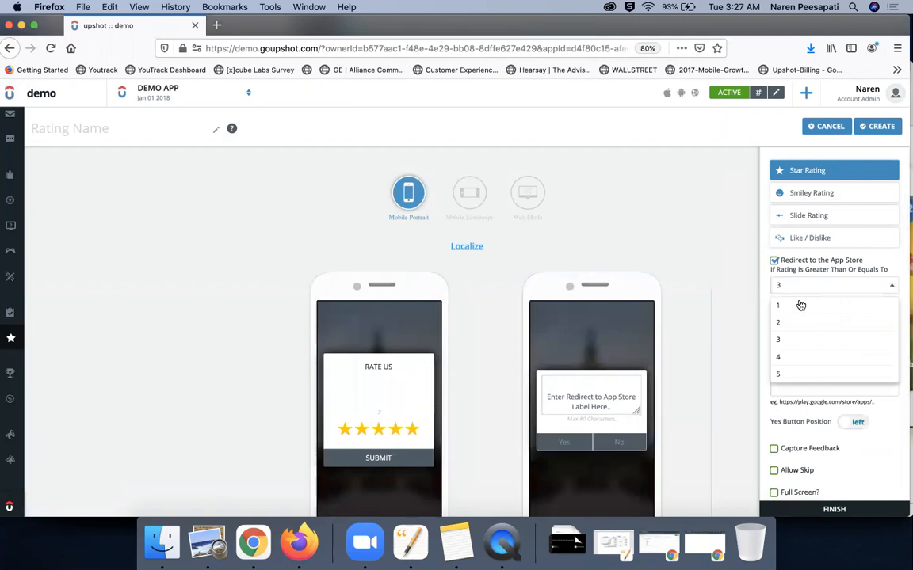
click(799, 358)
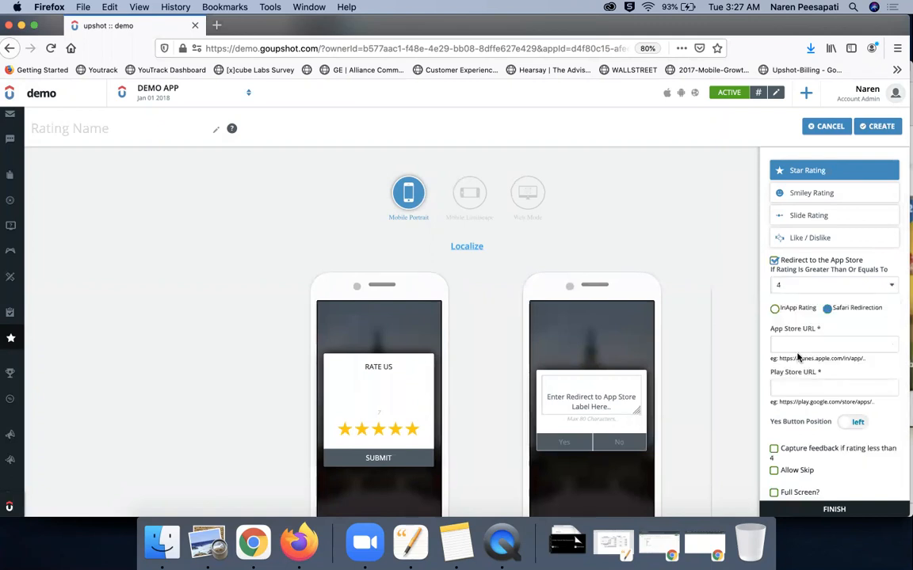
scroll(799, 358, down, 2)
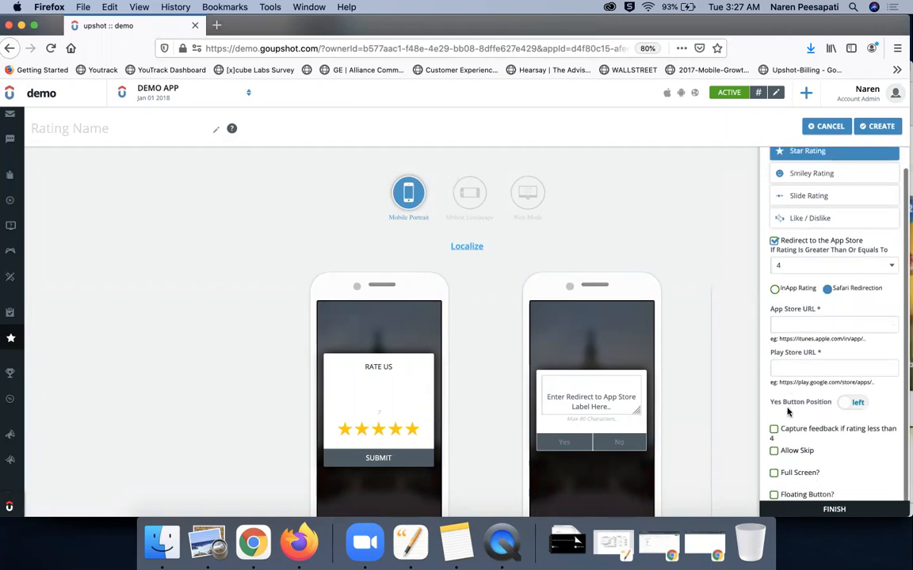
click(774, 429)
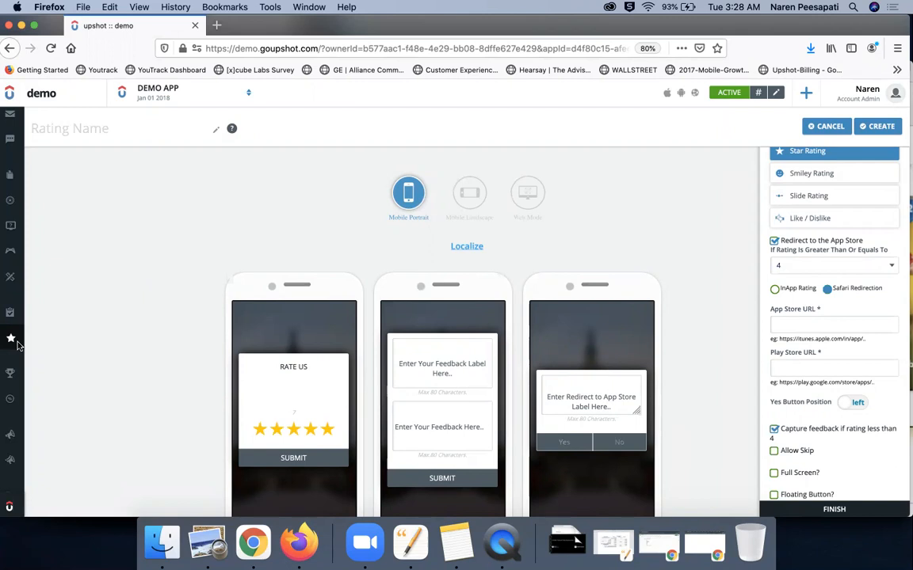
- Open the Rewards module and start creating a new reward program
mouse_move(36, 413)
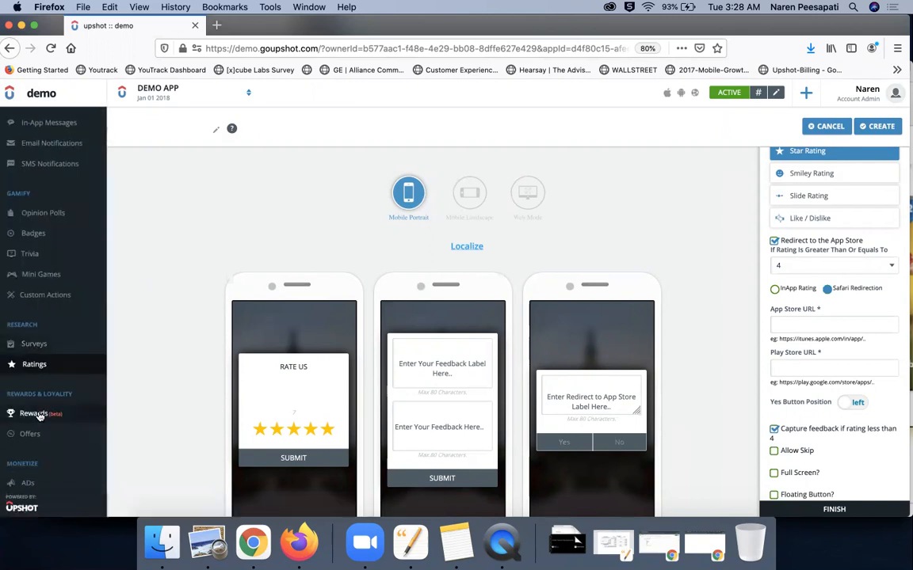
click(35, 413)
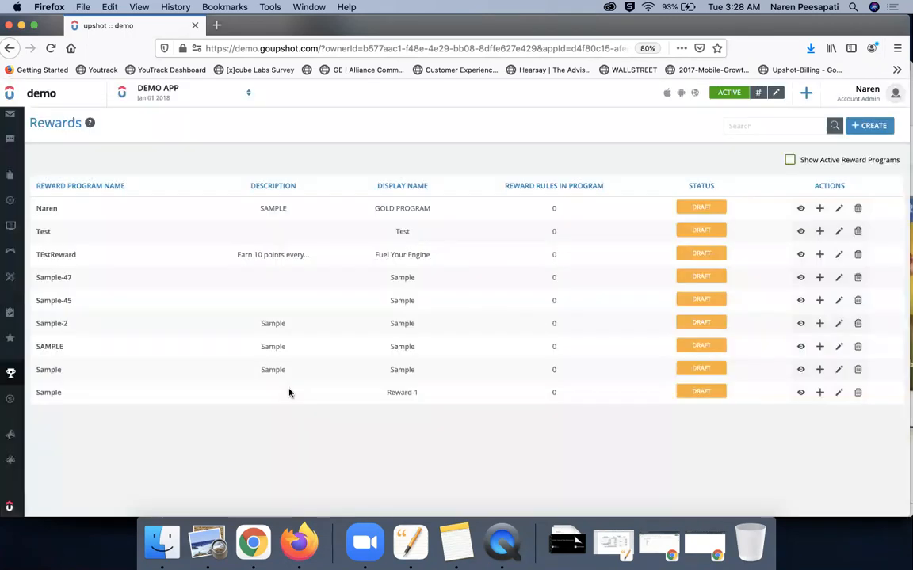
click(872, 126)
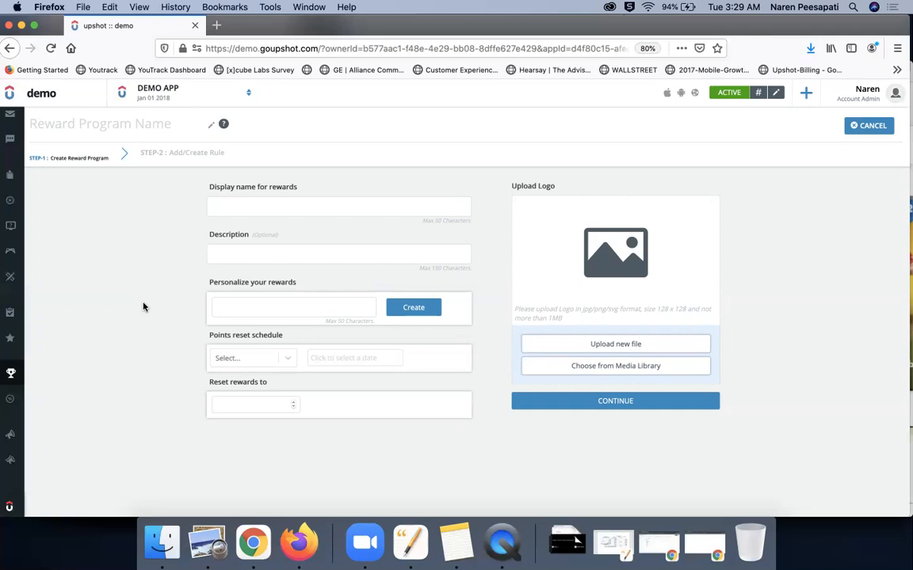
- View the list of offers, and start creating a new ad in the ADs module
mouse_move(35, 411)
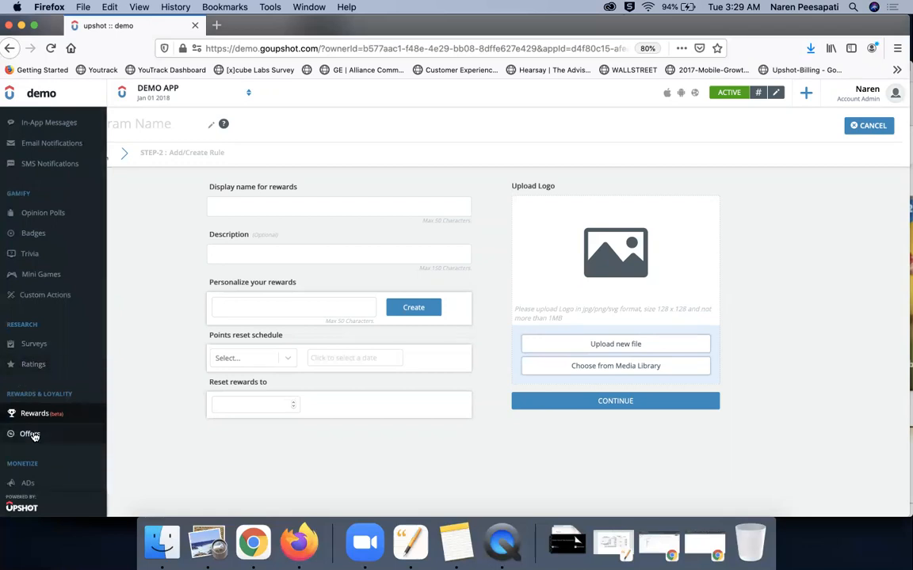
click(32, 435)
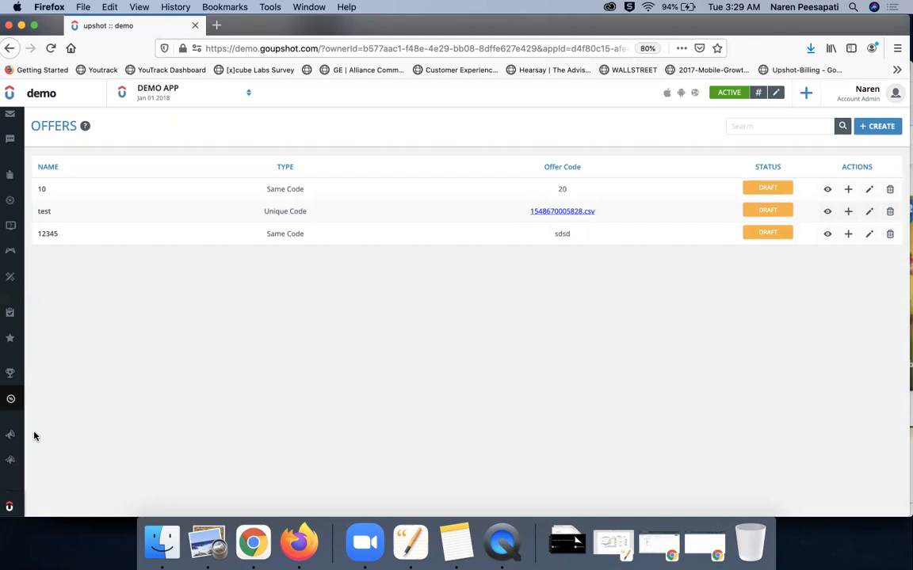
scroll(45, 411, down, 3)
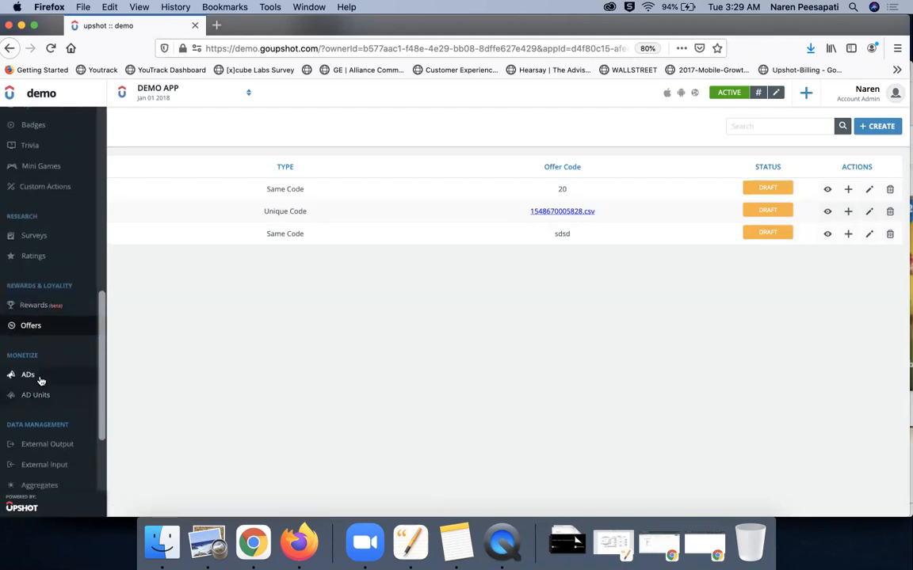
click(41, 381)
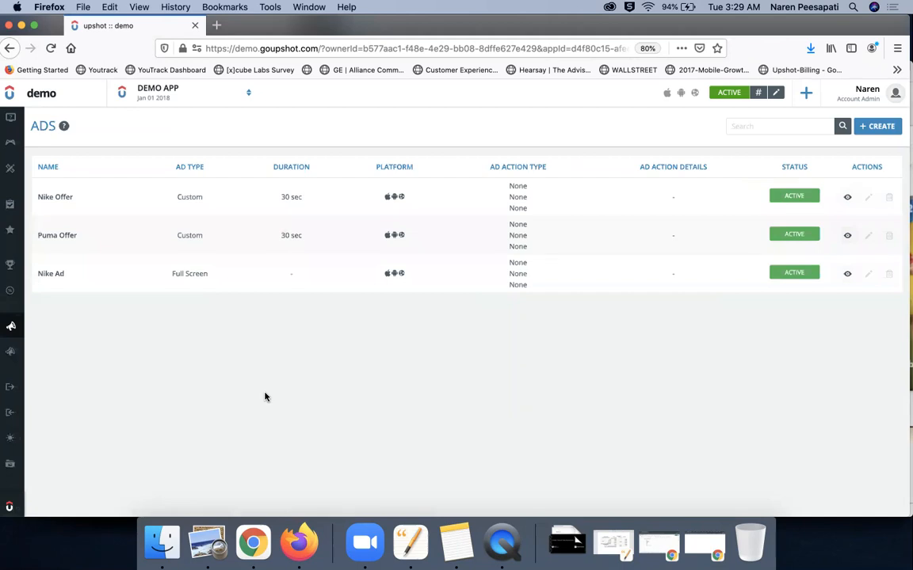
click(880, 128)
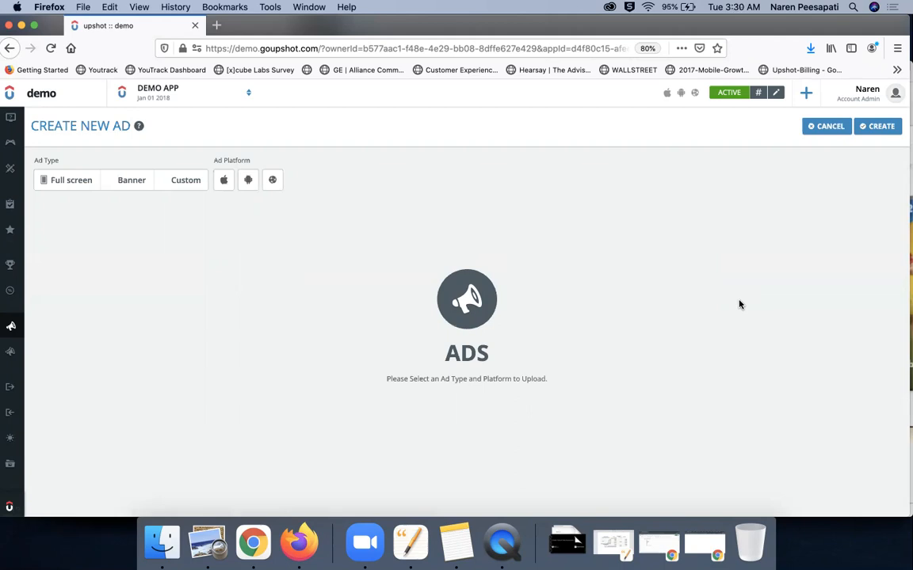
- Open the Promotions folder inside the DEMO APP folder of the Media Library
mouse_move(28, 378)
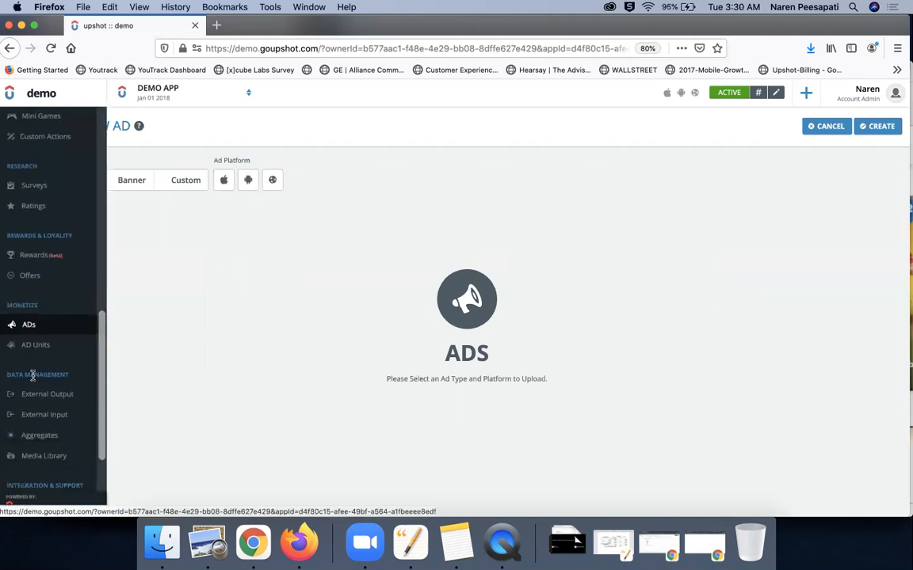
scroll(36, 389, down, 3)
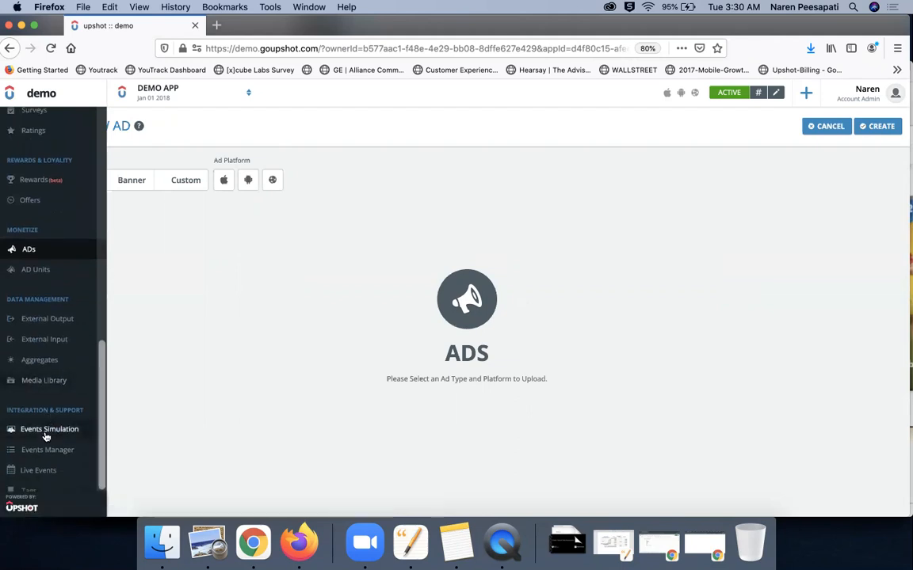
scroll(46, 437, down, 1)
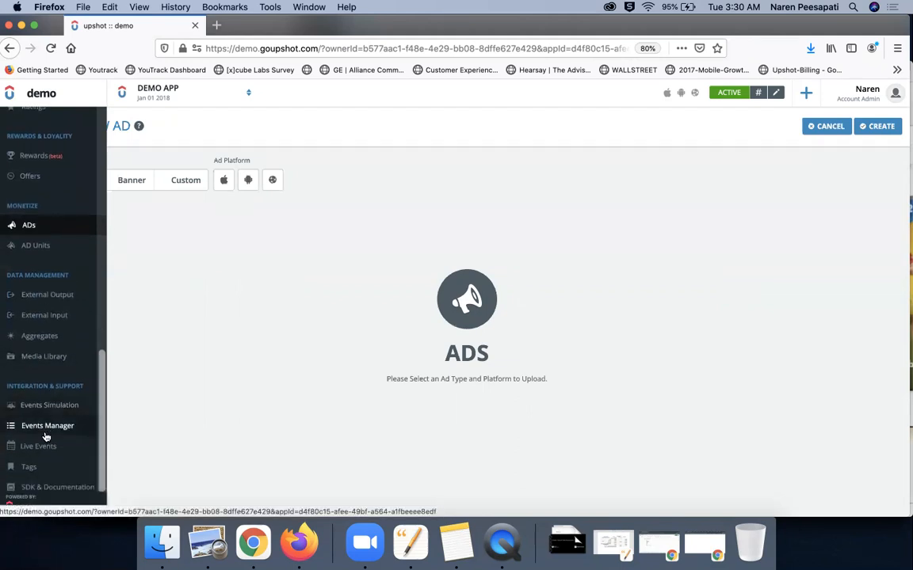
click(46, 363)
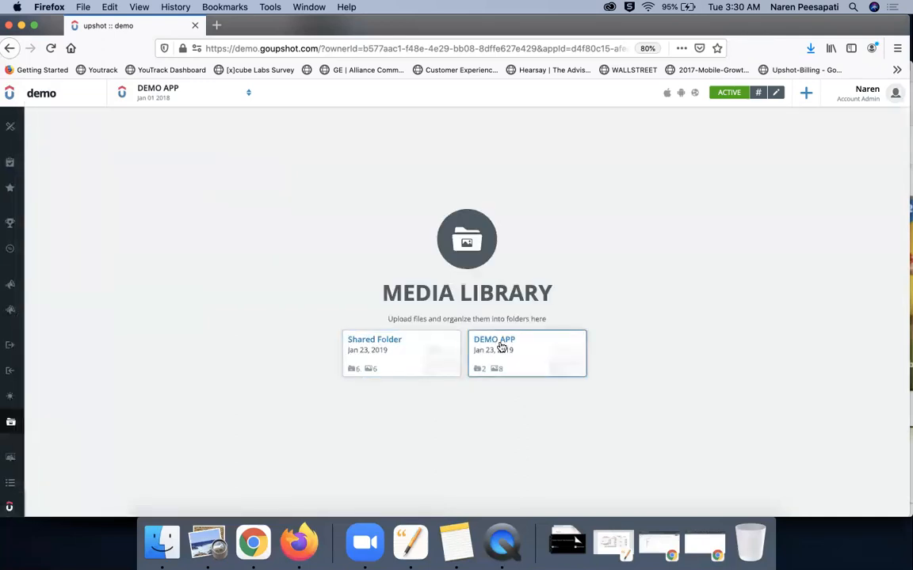
click(501, 347)
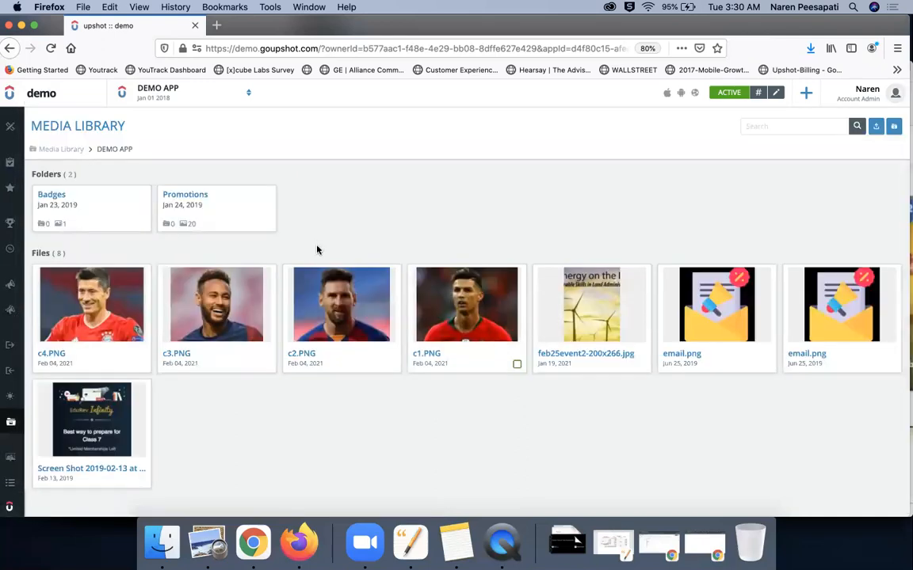
click(216, 199)
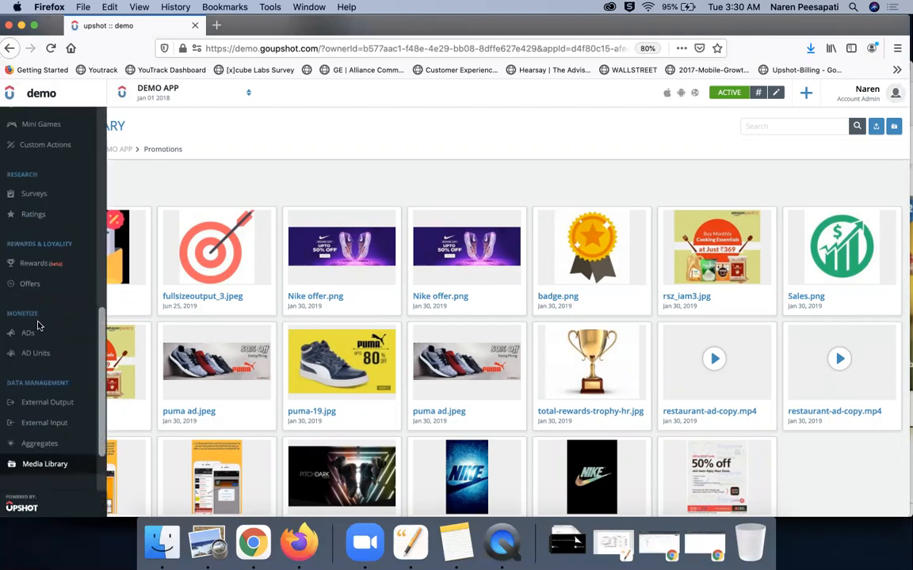
- Return to the ADs module and start a new ad with the iOS platform and the Banner type
click(29, 335)
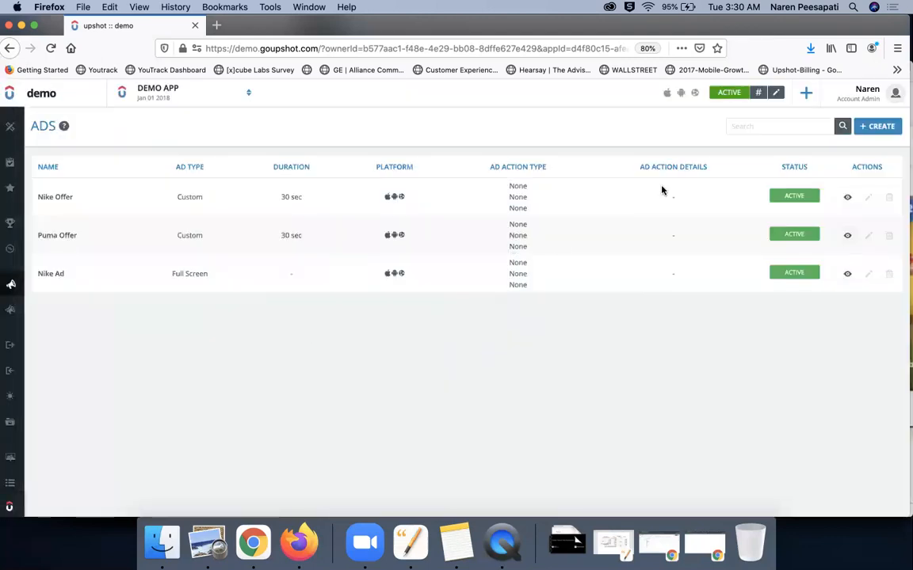
click(880, 126)
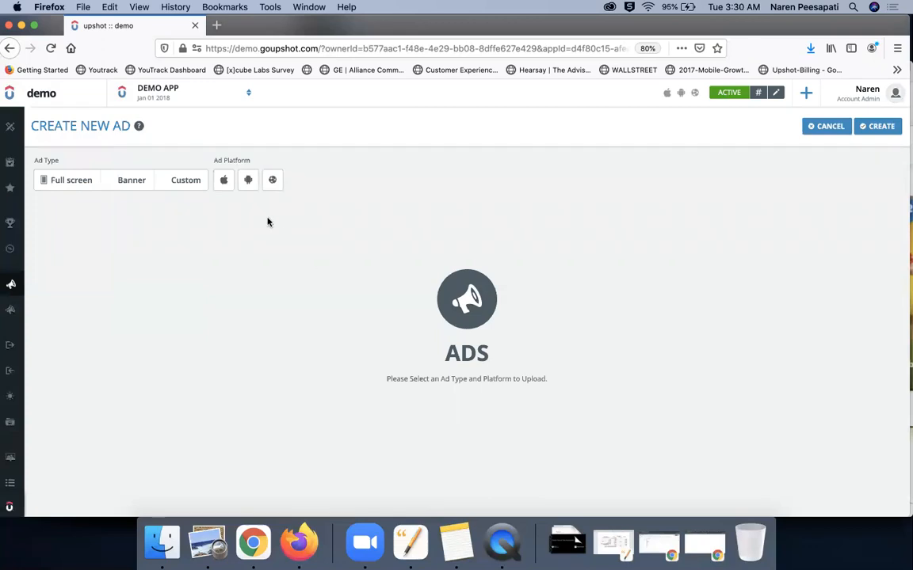
click(223, 180)
click(128, 184)
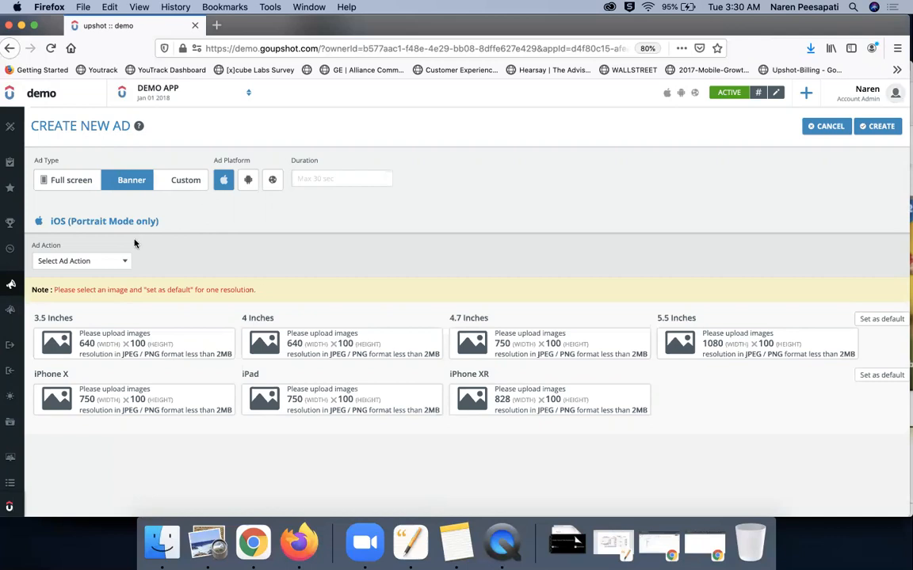
- Open the Aggregates list in the data management section
mouse_move(14, 277)
scroll(44, 316, down, 3)
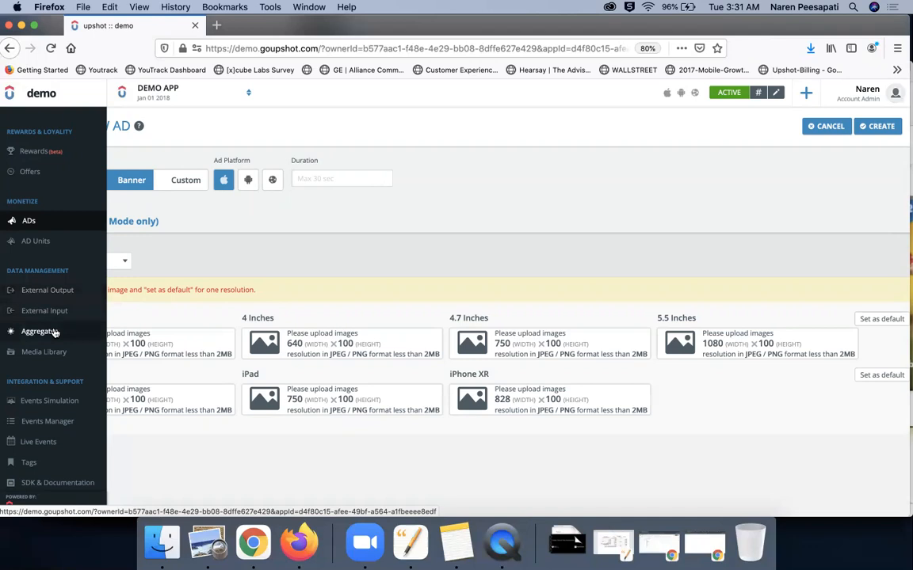
click(54, 332)
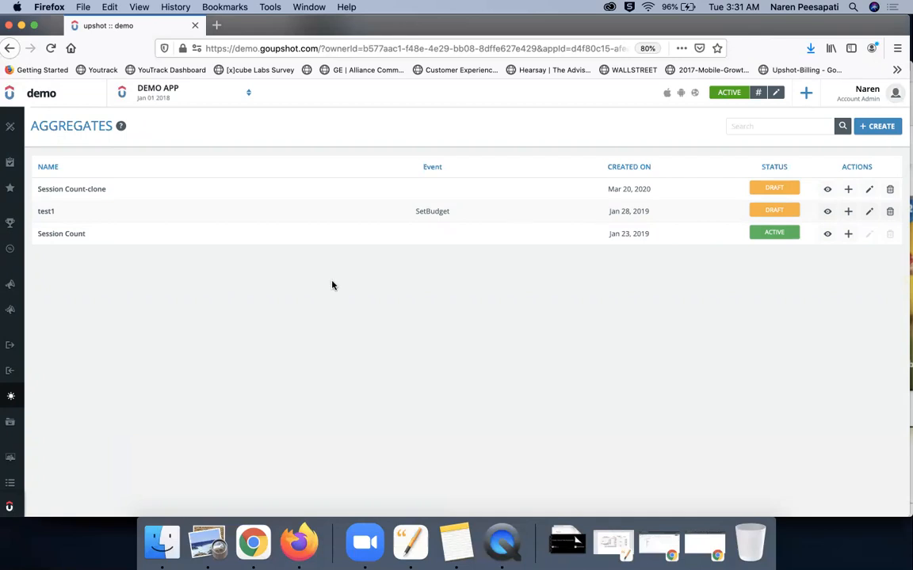
- Open the SDK & Documentation page to view the platform documentation options and SDK configuration
mouse_move(17, 378)
scroll(29, 393, down, 5)
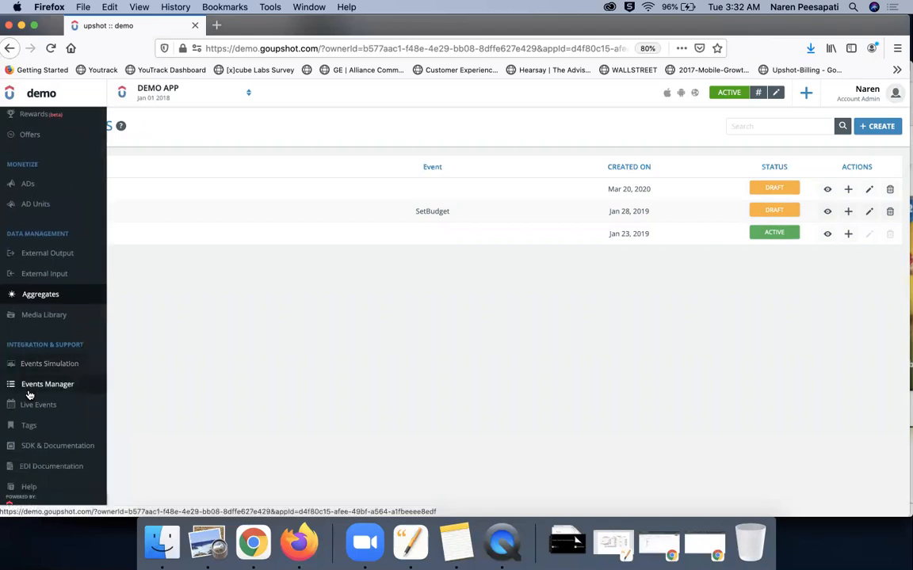
click(49, 448)
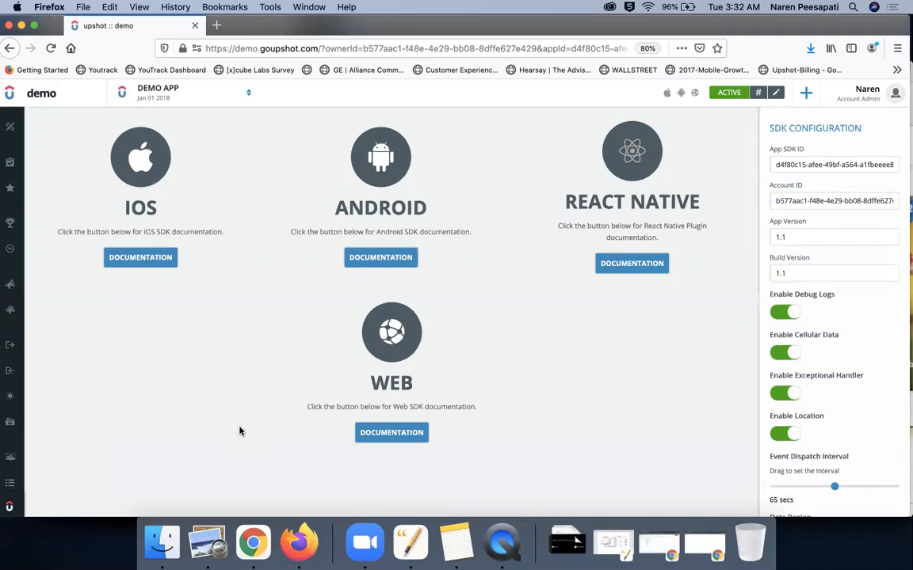
mouse_move(26, 385)
scroll(40, 403, down, 5)
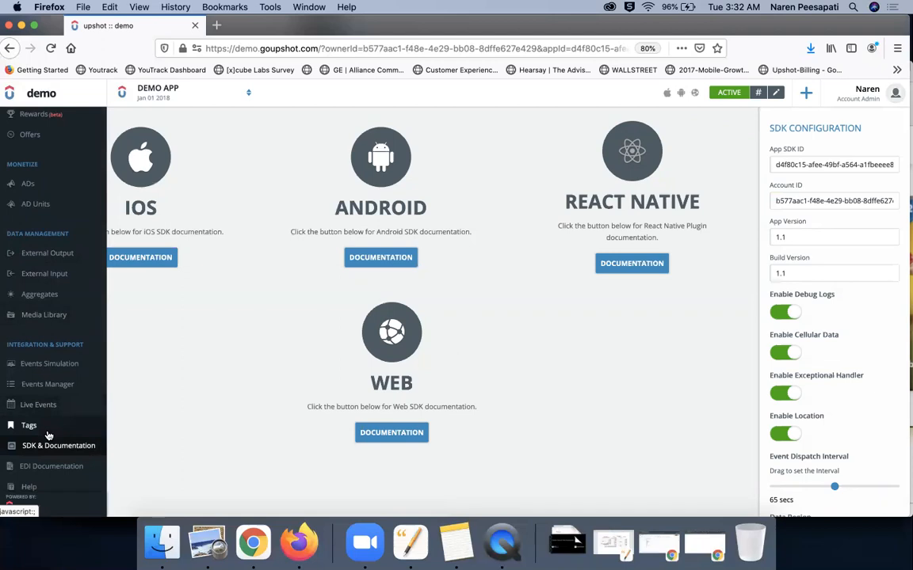
scroll(48, 435, up, 10)
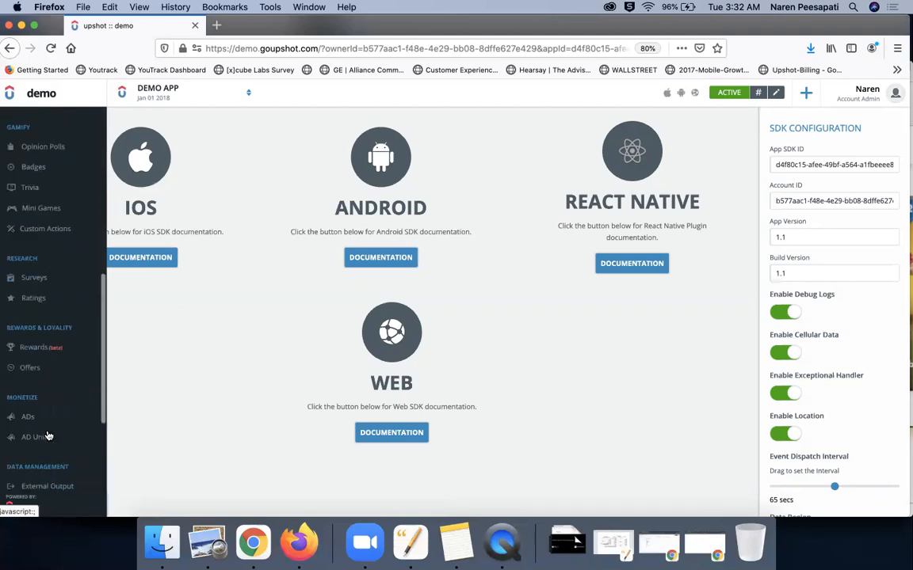